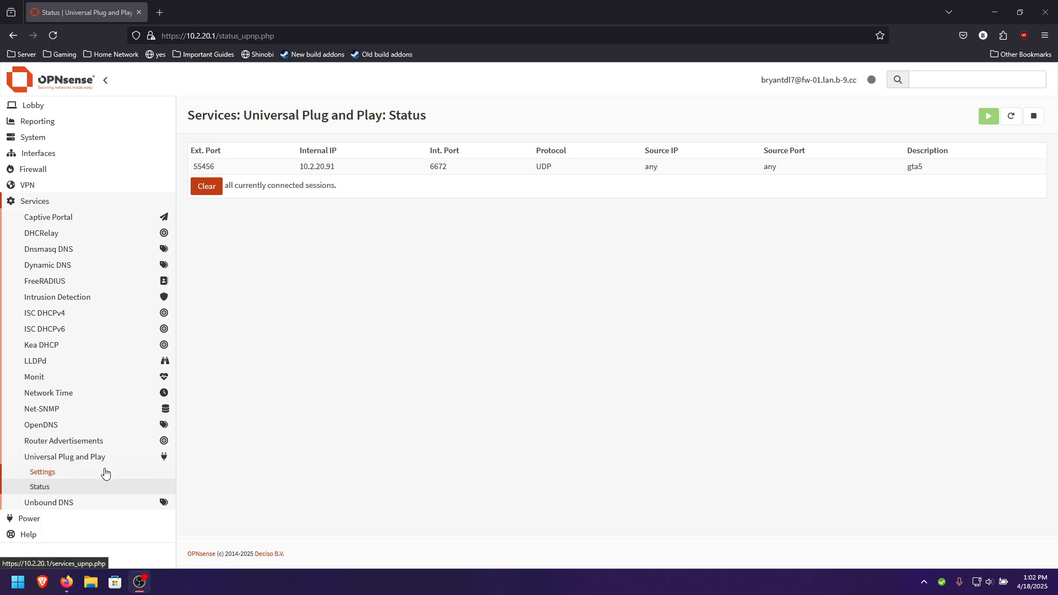
# Open the Universal Plug and Play settings and review the UPnP IGD & PCP/NAT-PMP options.
pyautogui.click(68, 473)
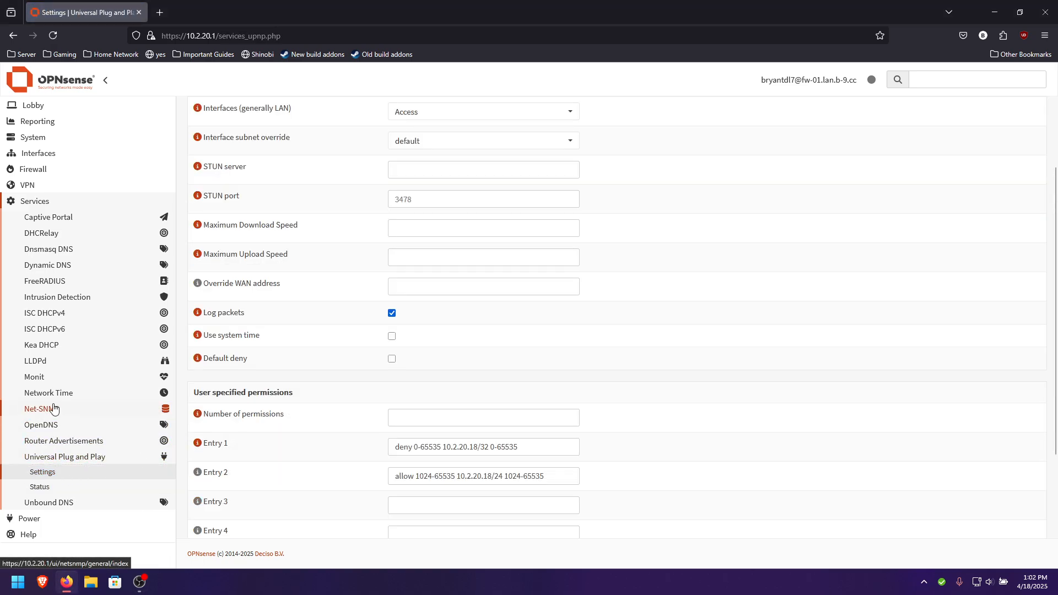
pyautogui.scroll(3, 53, 408)
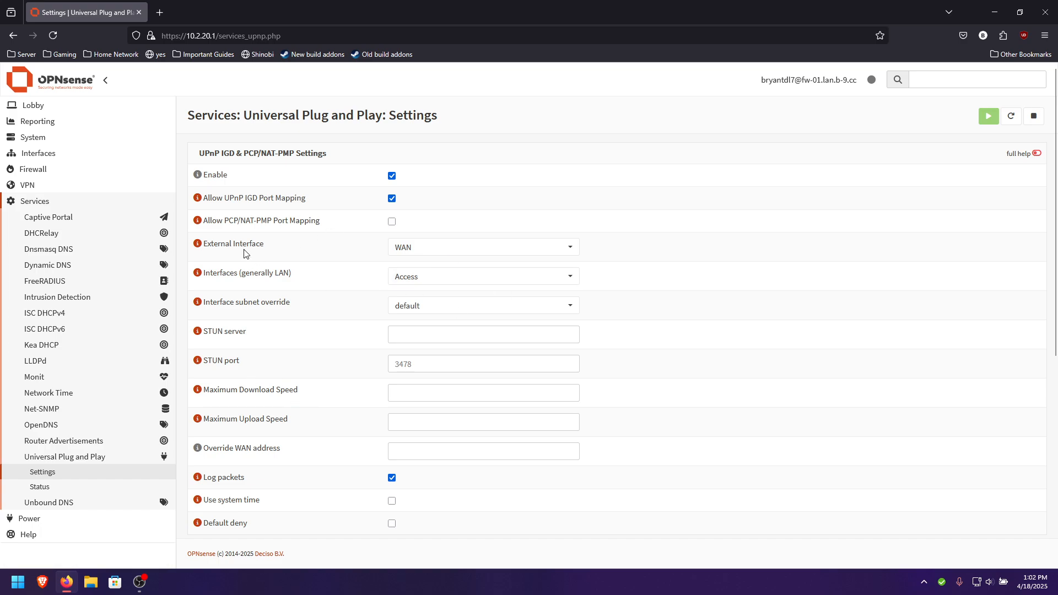
# Review the system firmware's updates output, status details and changelog.
pyautogui.click(78, 143)
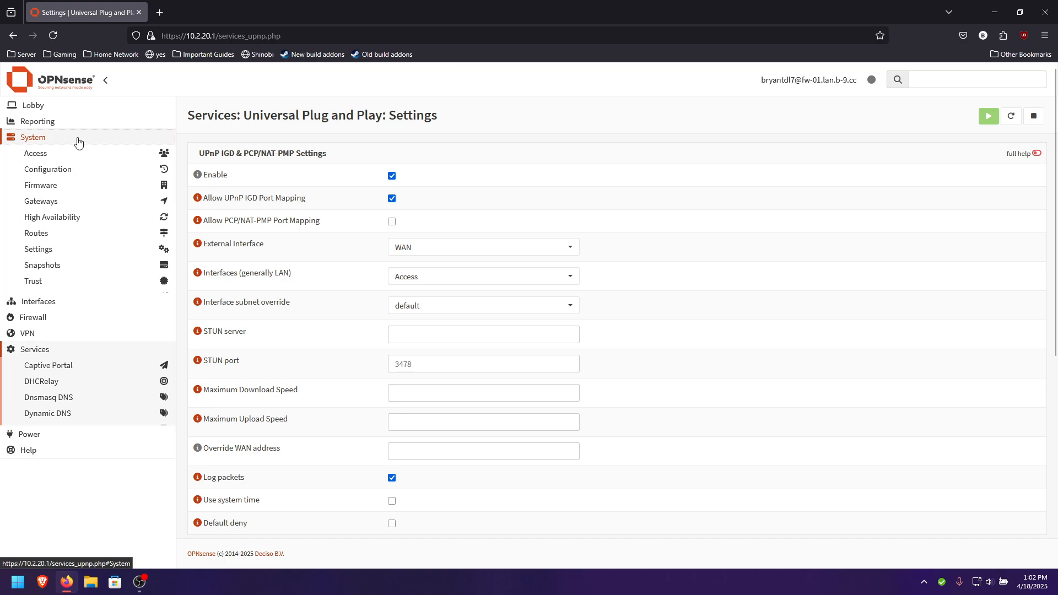
pyautogui.click(76, 191)
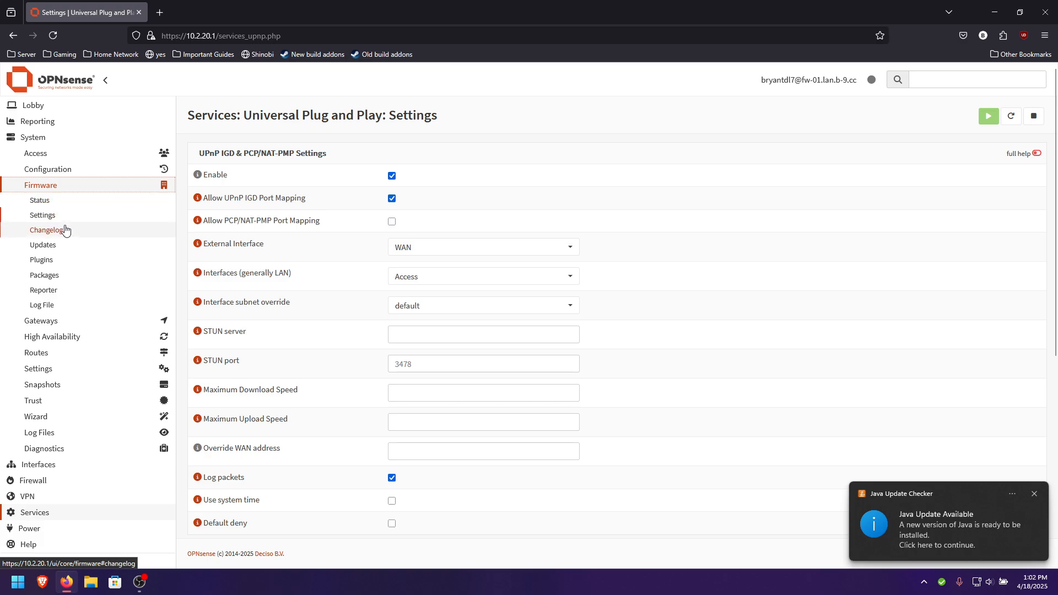
pyautogui.click(65, 250)
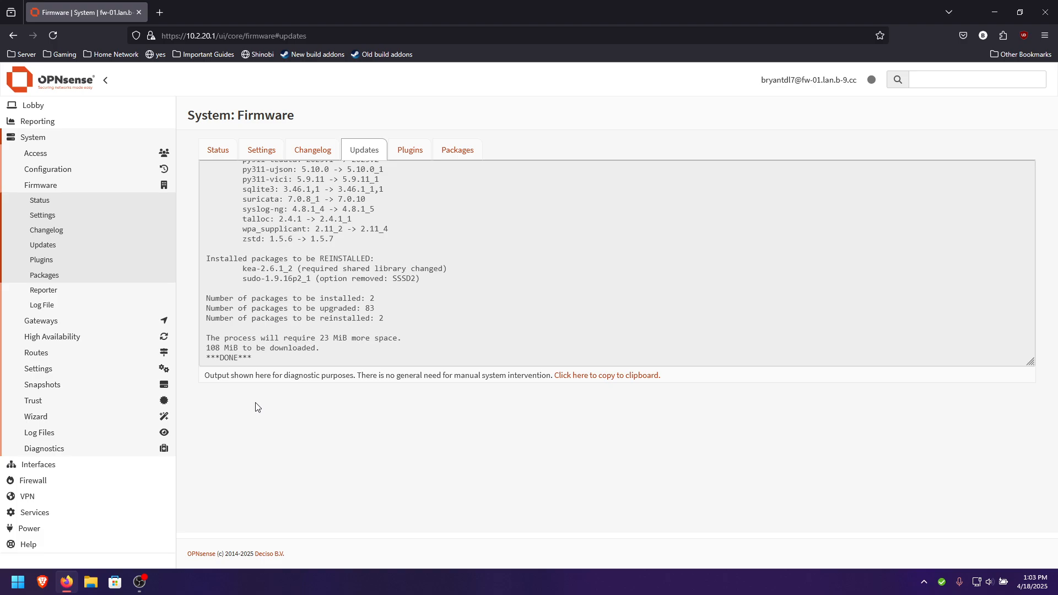
pyautogui.click(216, 151)
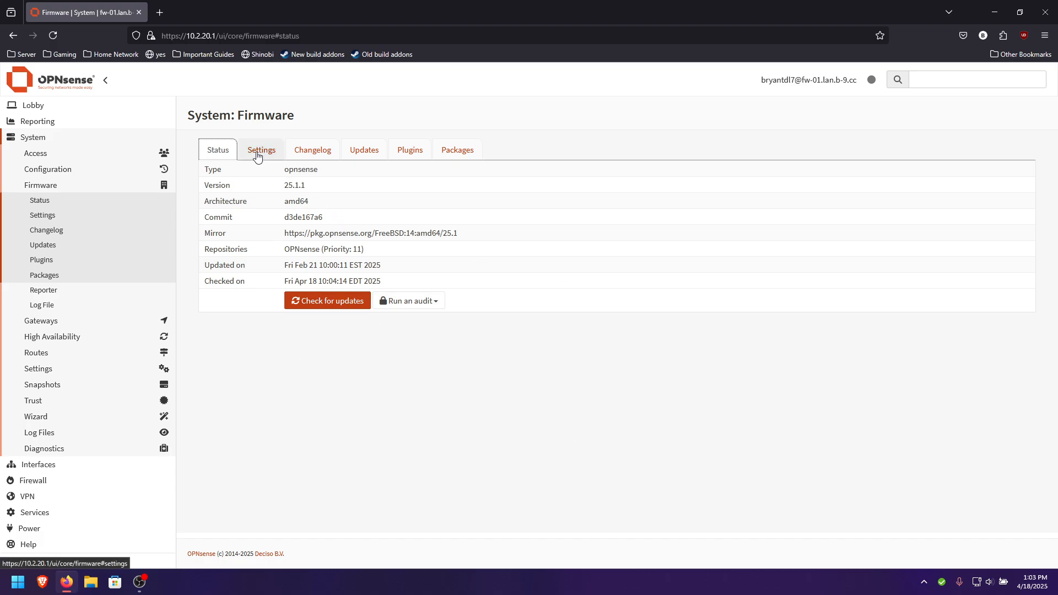
pyautogui.click(353, 152)
pyautogui.scroll(-20, 293, 282)
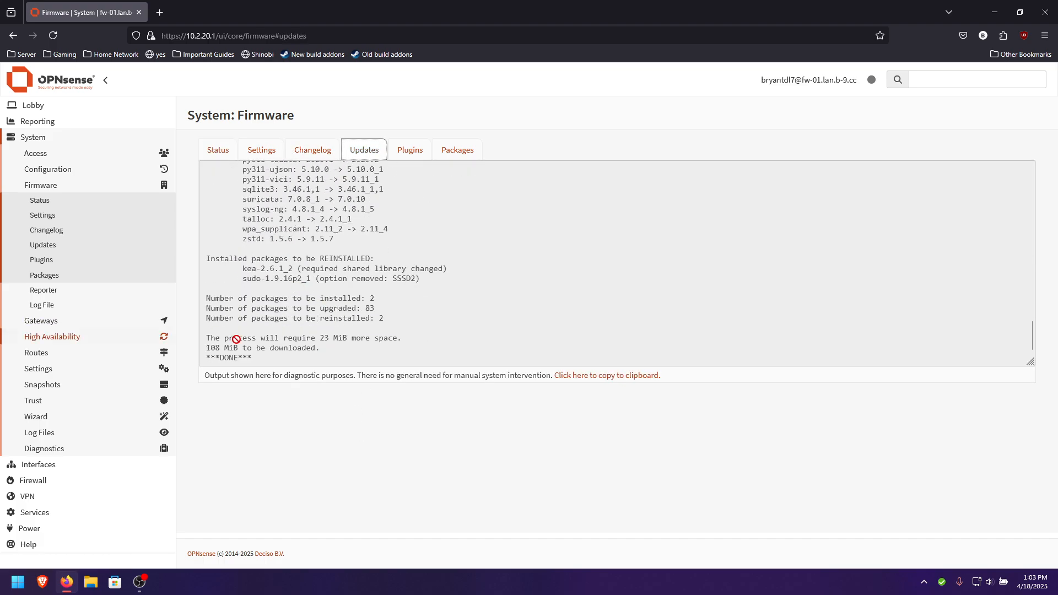
pyautogui.click(222, 153)
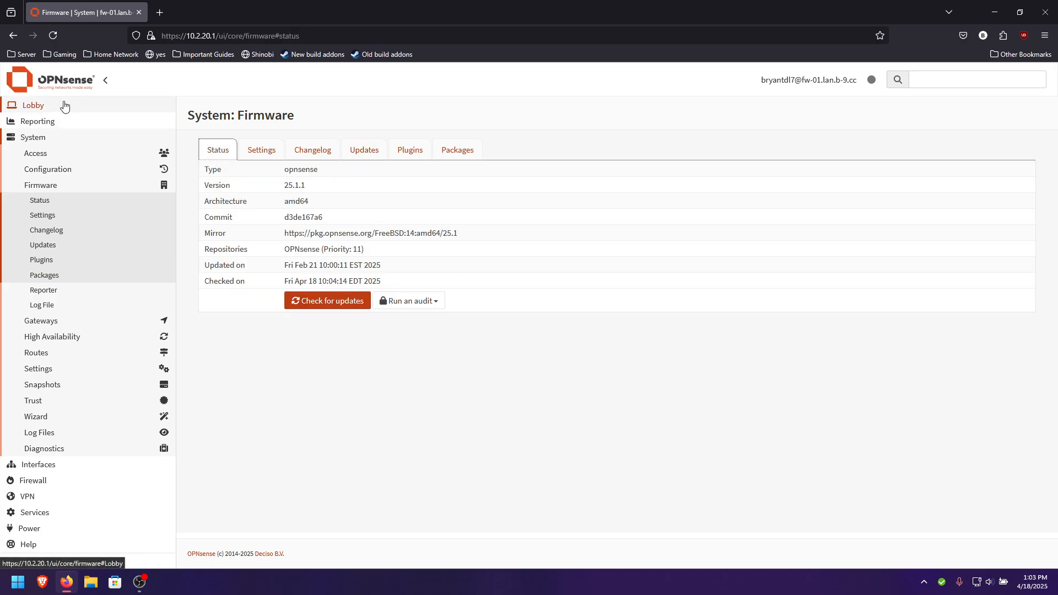
pyautogui.click(362, 153)
pyautogui.click(319, 156)
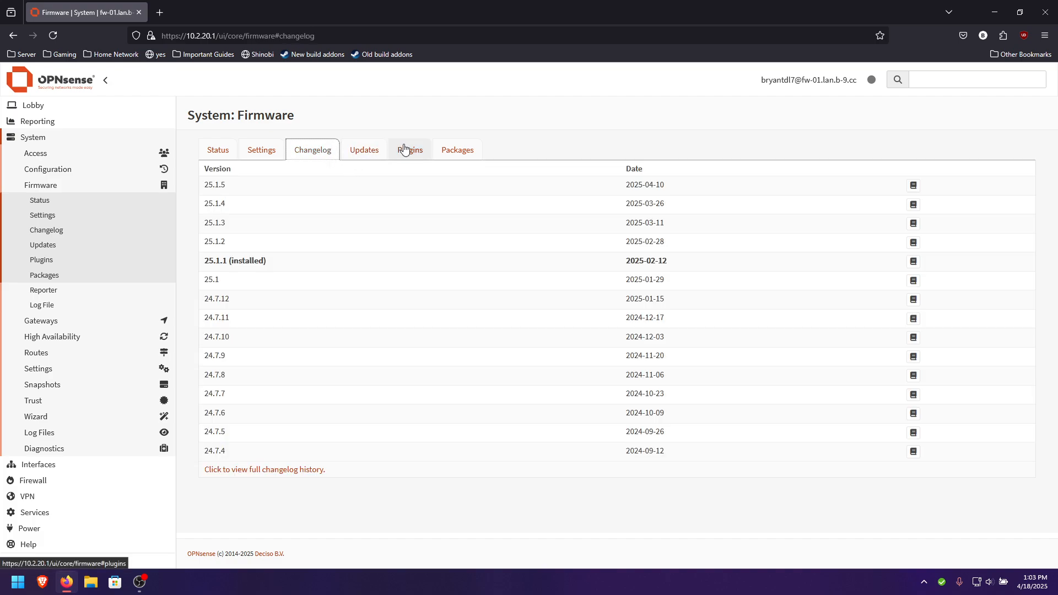
# Search the firmware plugins for upnp.
pyautogui.click(404, 149)
pyautogui.click(316, 174)
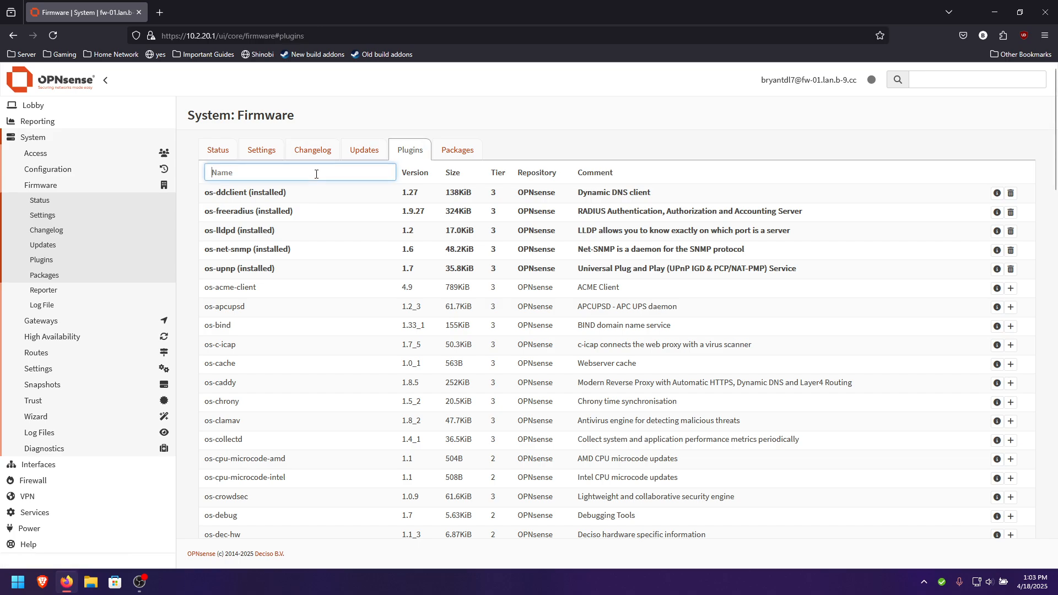
pyautogui.write('upnp')
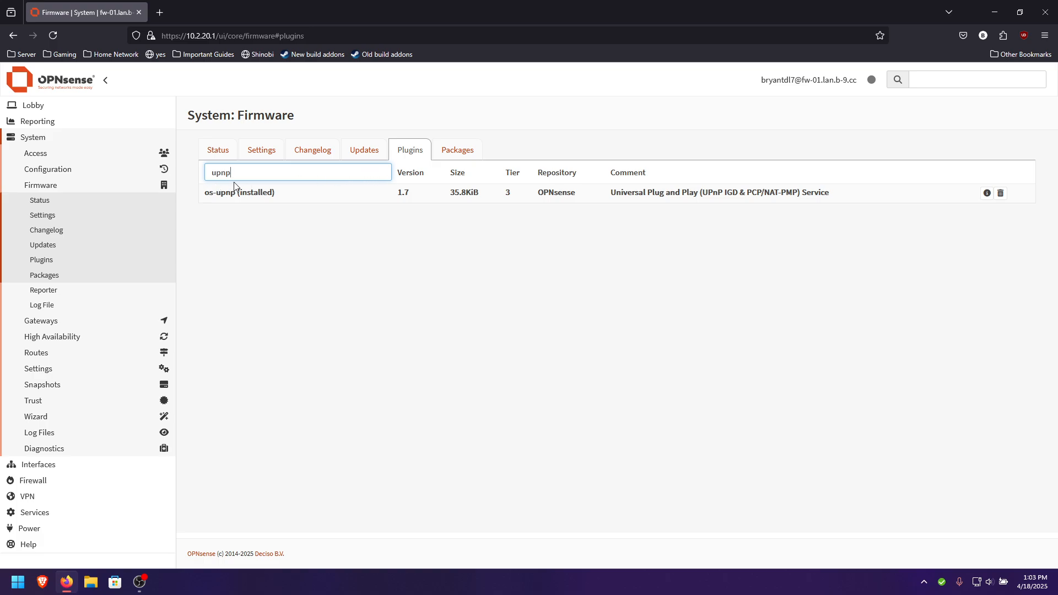
# Replace the plugin search term with mini.
pyautogui.press('BackSpace')
pyautogui.press('BackSpace')
pyautogui.press('BackSpace')
pyautogui.press('BackSpace')
pyautogui.write('mini')
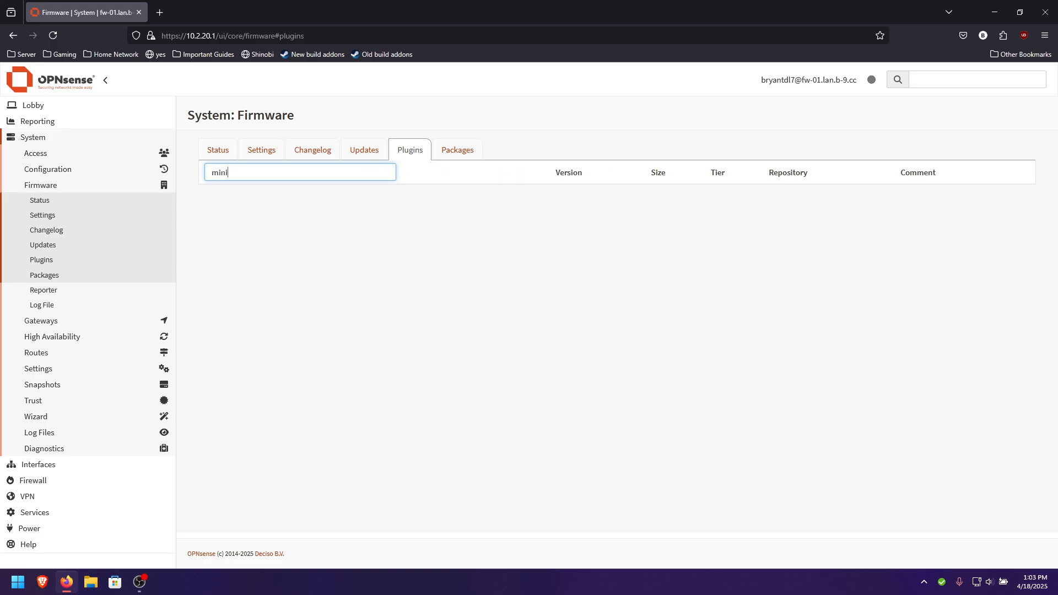
# Search the firmware packages for upnp and examine the os-upnp entry.
pyautogui.click(443, 155)
pyautogui.write('upnp')
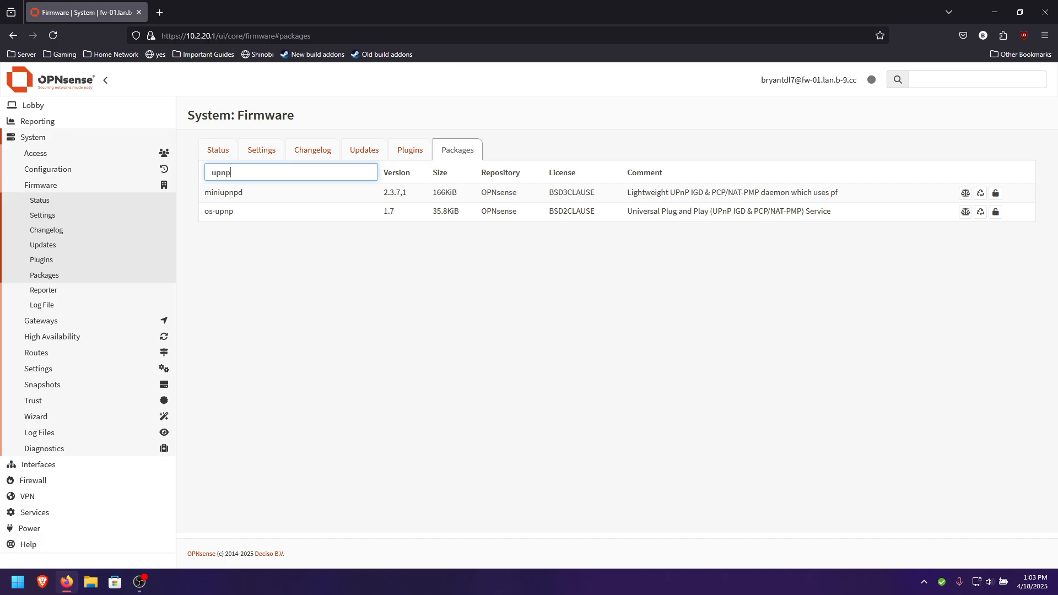
pyautogui.moveTo(249, 213); pyautogui.dragTo(224, 230)
pyautogui.click(224, 231)
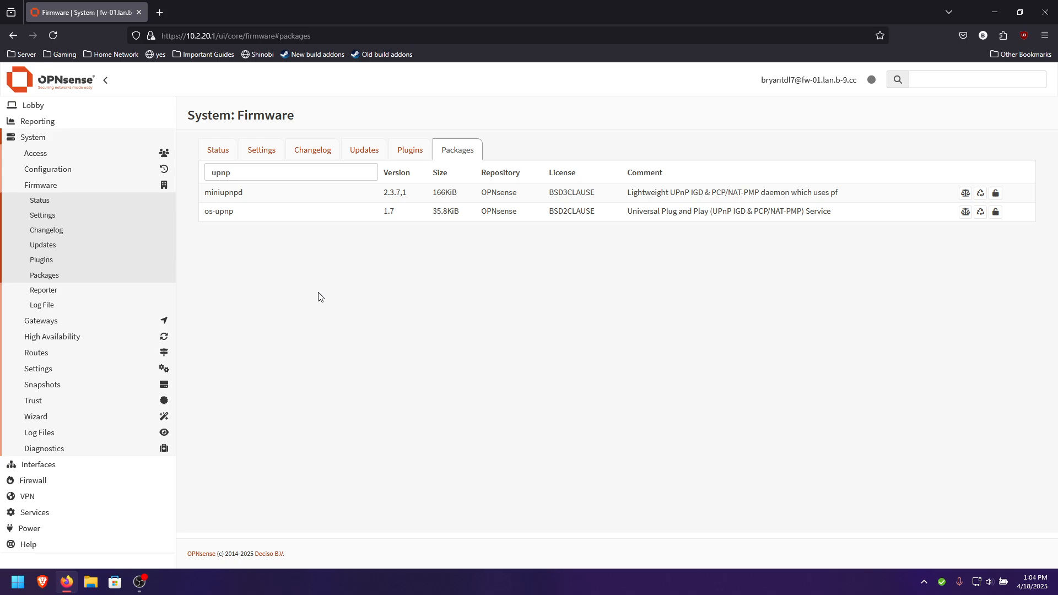
# Return to the firmware plugins and clear the name filter to show the full list.
pyautogui.click(405, 142)
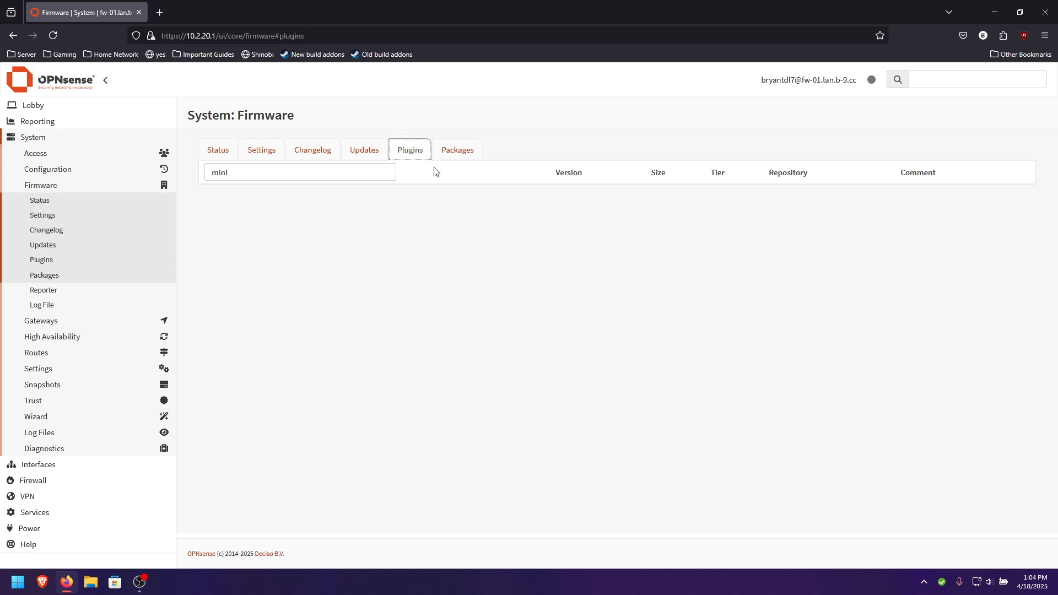
pyautogui.click(314, 172)
pyautogui.hotkey('ctrl', 'a')
pyautogui.press('BackSpace')
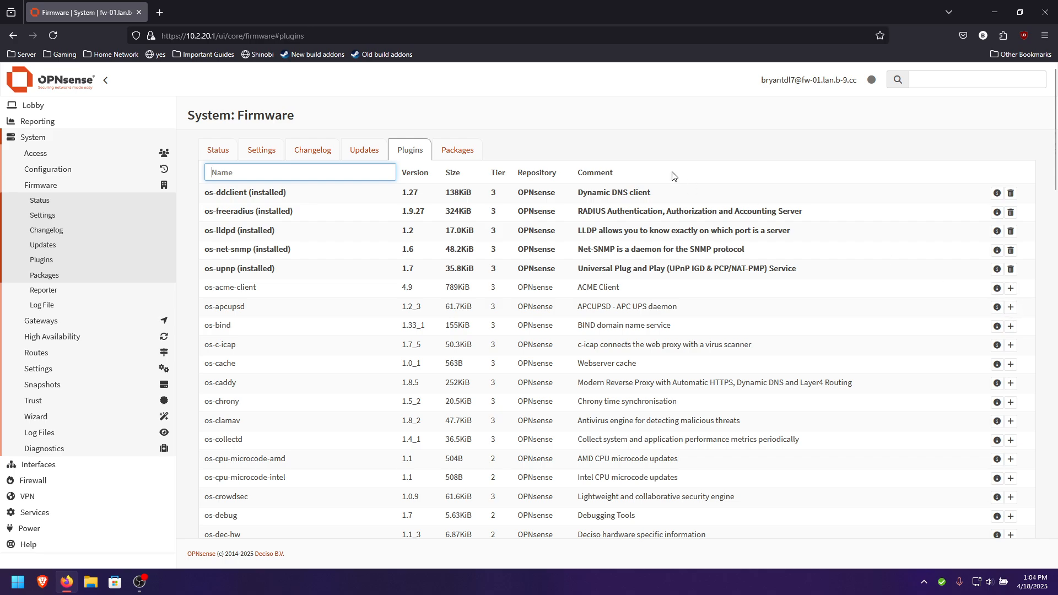
# Go back to the filtered firmware packages and examine the os-upnp and miniupnpd entries.
pyautogui.click(457, 150)
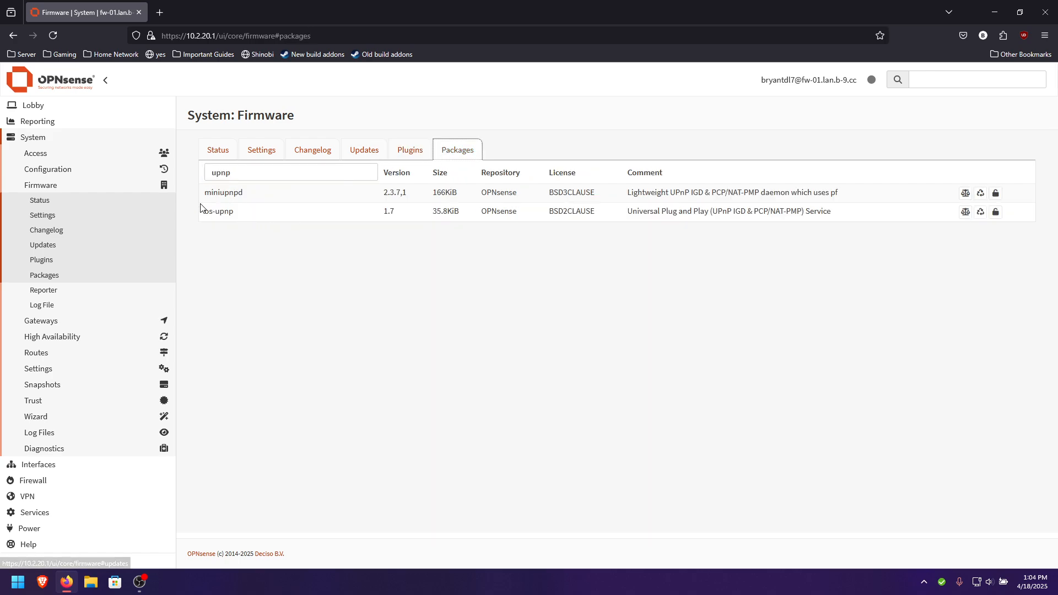
pyautogui.moveTo(248, 212); pyautogui.dragTo(185, 208)
pyautogui.click(255, 219)
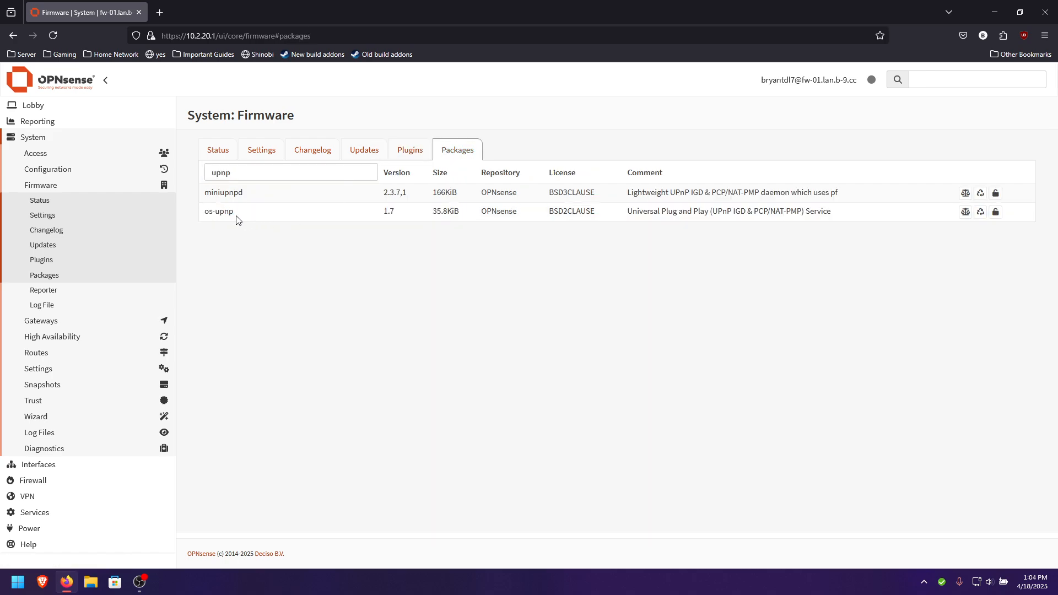
pyautogui.moveTo(246, 195); pyautogui.dragTo(205, 197)
pyautogui.click(246, 220)
pyautogui.click(266, 252)
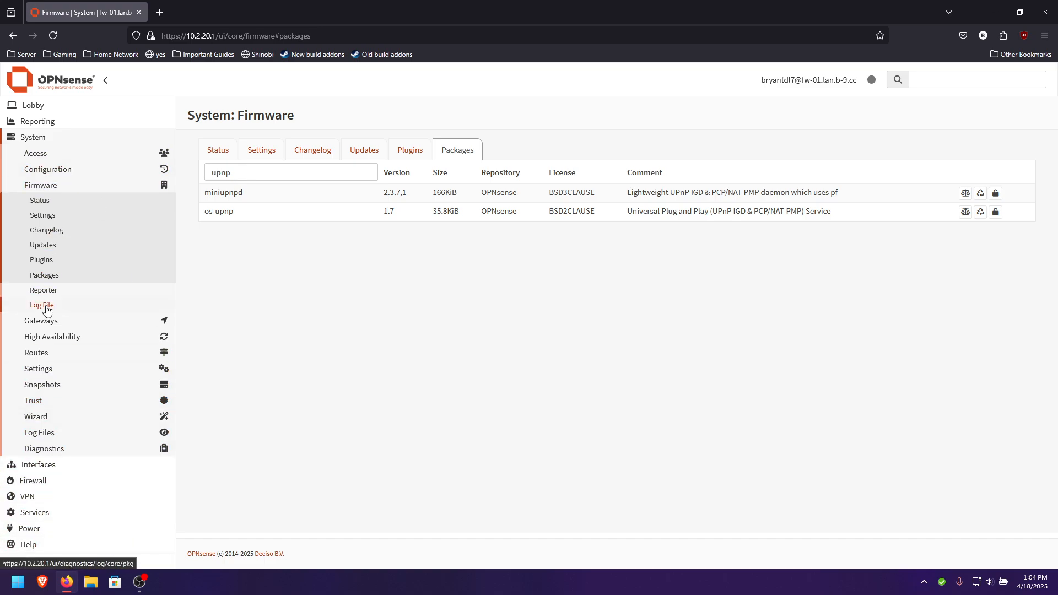
# Look through the firewall's NAT port forward, one-to-one and outbound rules.
pyautogui.click(60, 481)
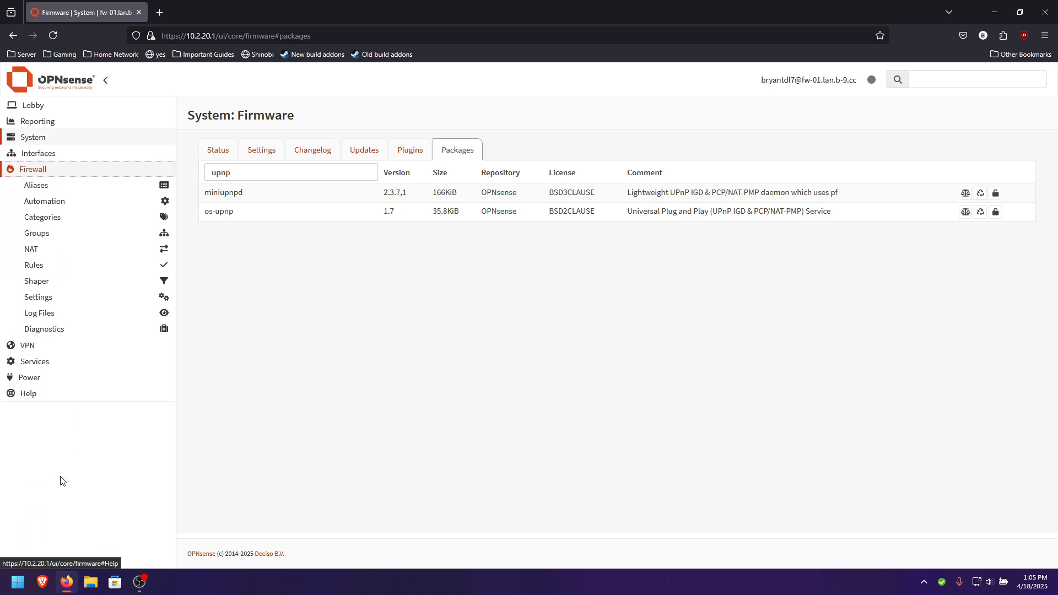
pyautogui.click(67, 248)
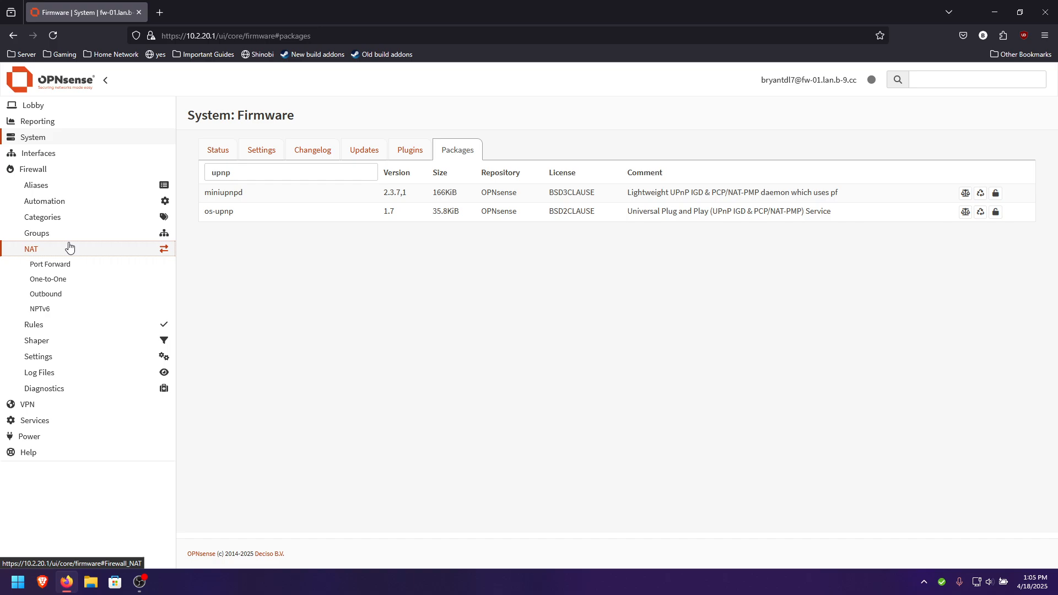
pyautogui.click(65, 267)
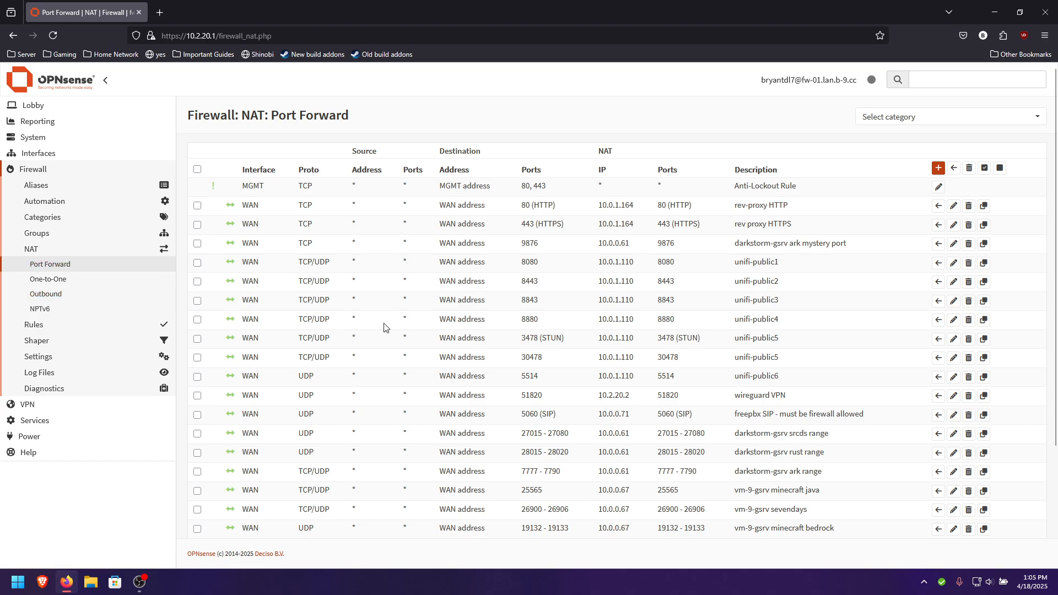
pyautogui.click(78, 283)
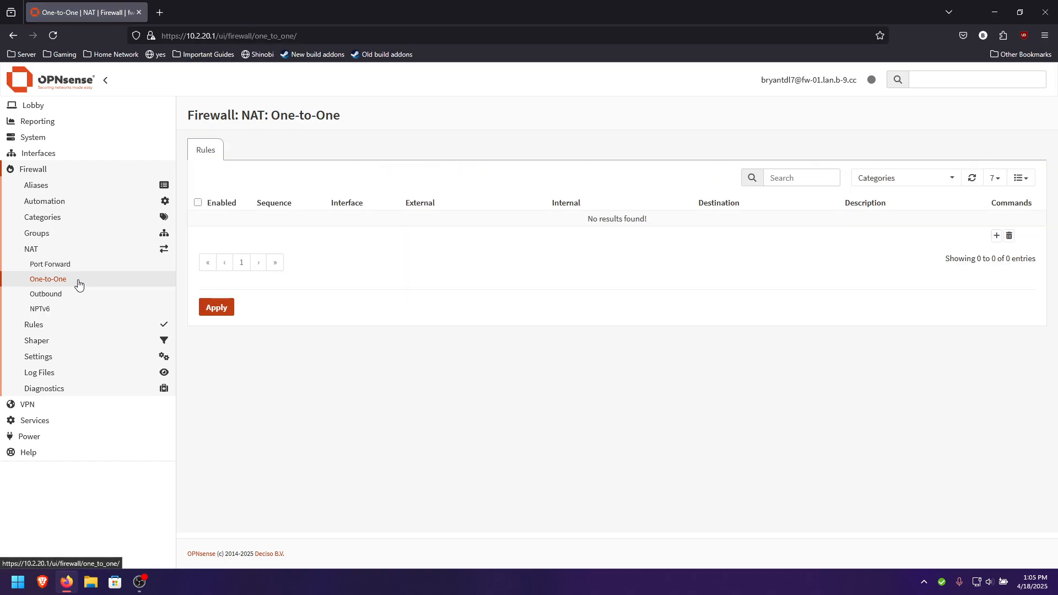
pyautogui.click(68, 298)
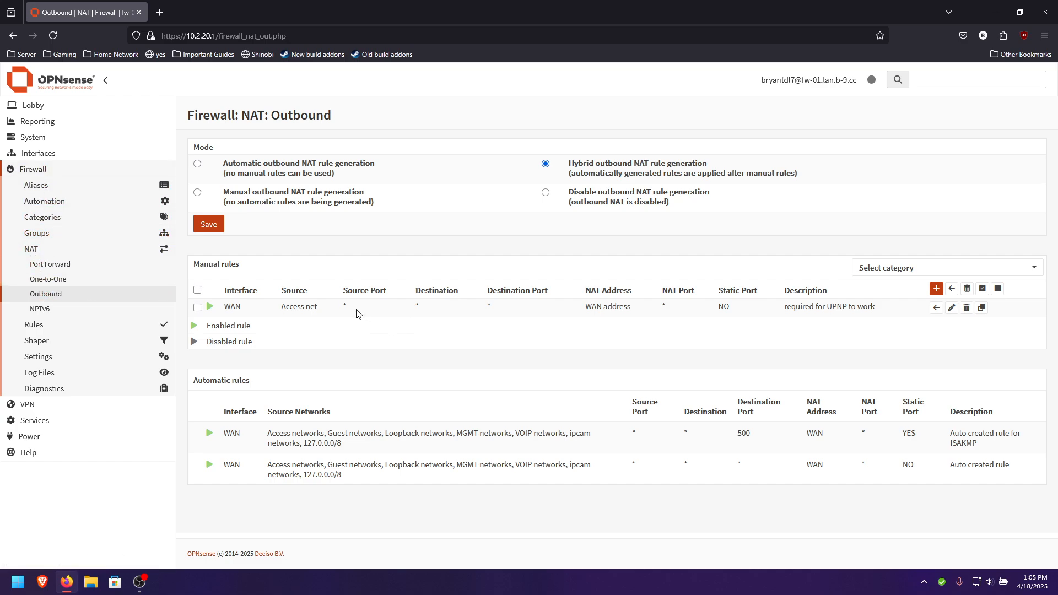
# Open the manual outbound NAT rule for the Access net for editing and check its TCP/IP version choices.
pyautogui.click(951, 308)
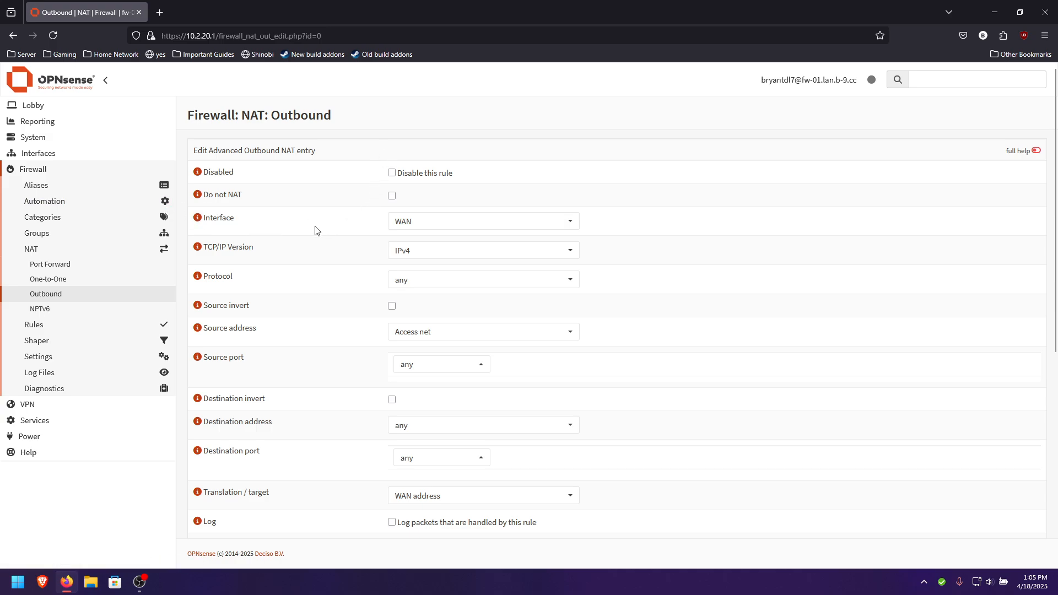
pyautogui.click(418, 254)
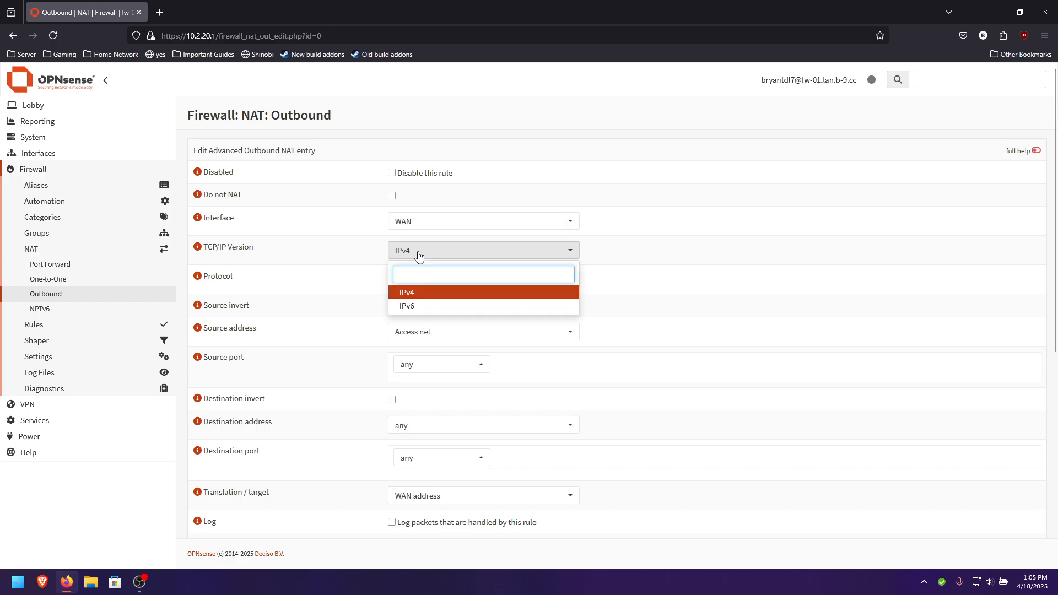
pyautogui.click(419, 254)
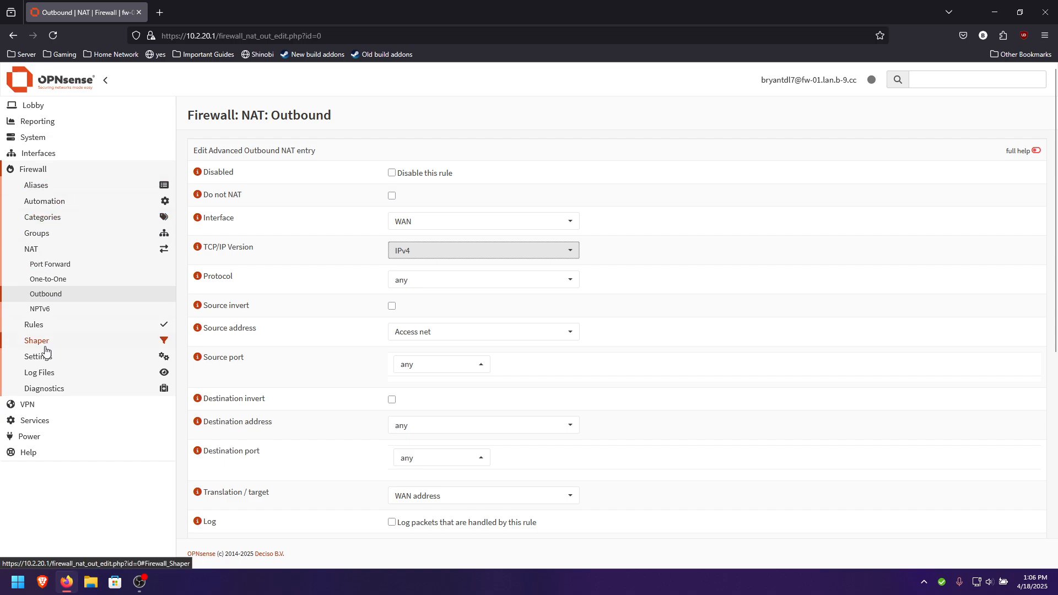
# Check the ISC DHCPv4 settings of the Access interface in a separate browser tab, closing that tab when done.
pyautogui.middleClick(55, 420)
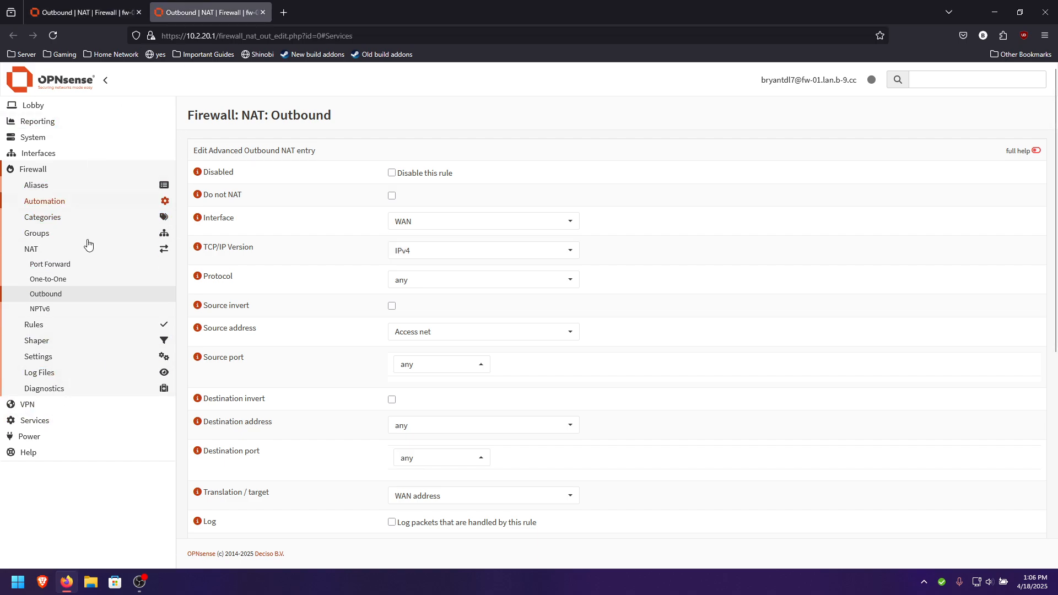
pyautogui.click(58, 421)
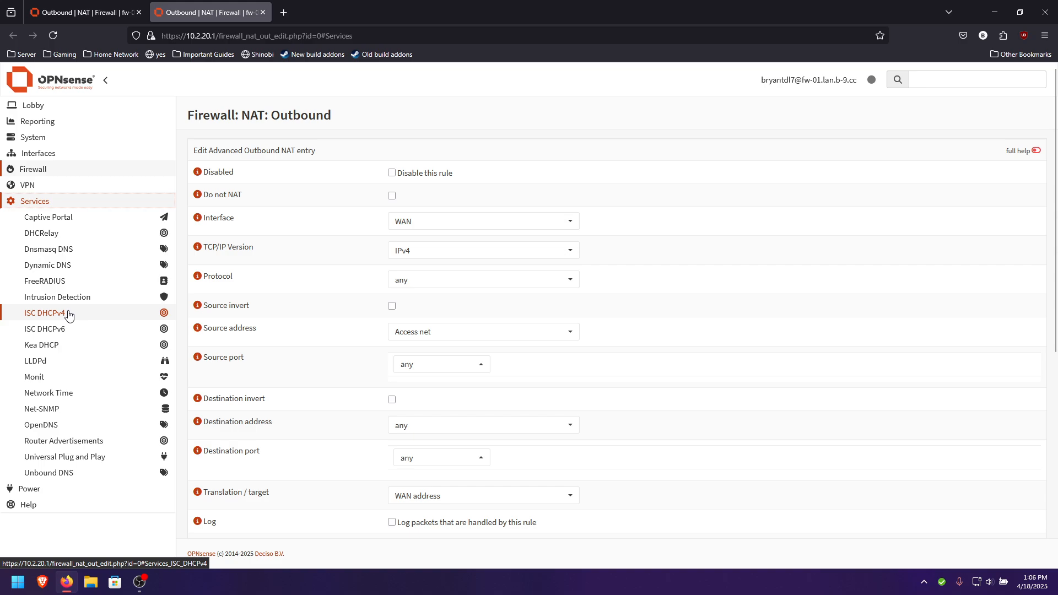
pyautogui.click(75, 345)
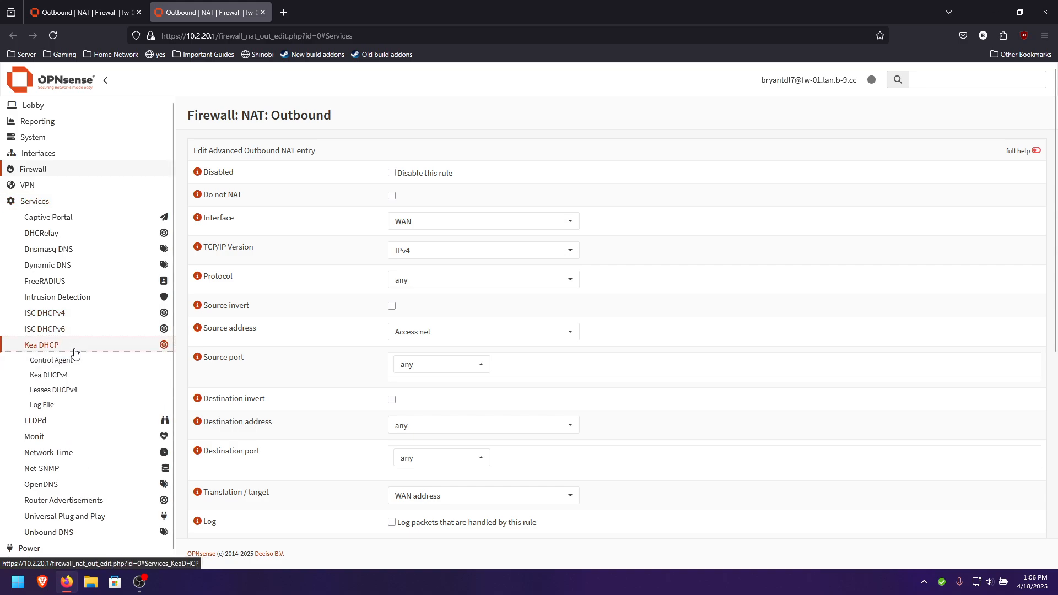
pyautogui.click(71, 311)
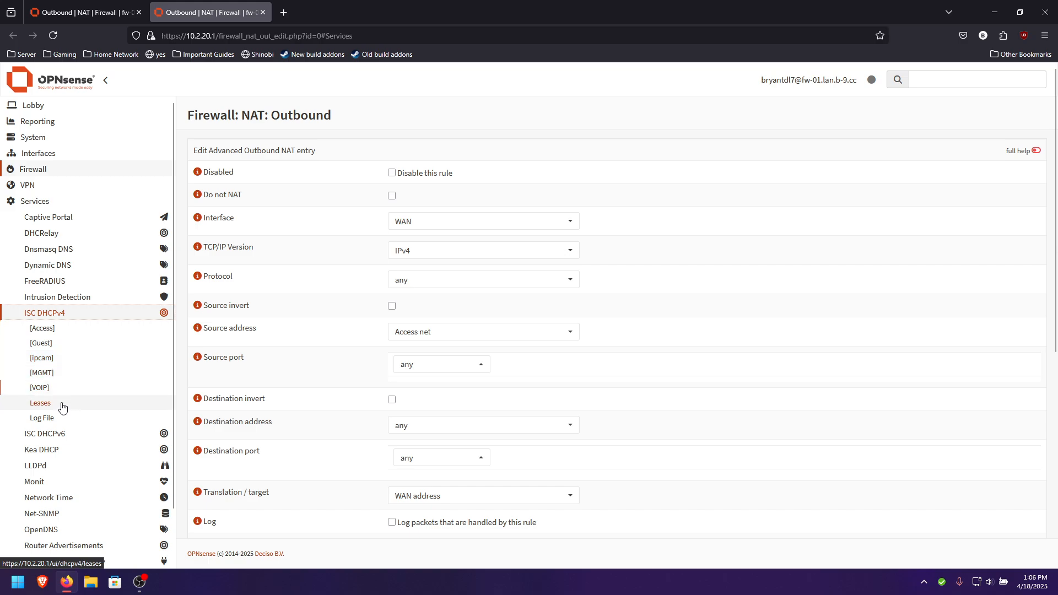
pyautogui.click(56, 334)
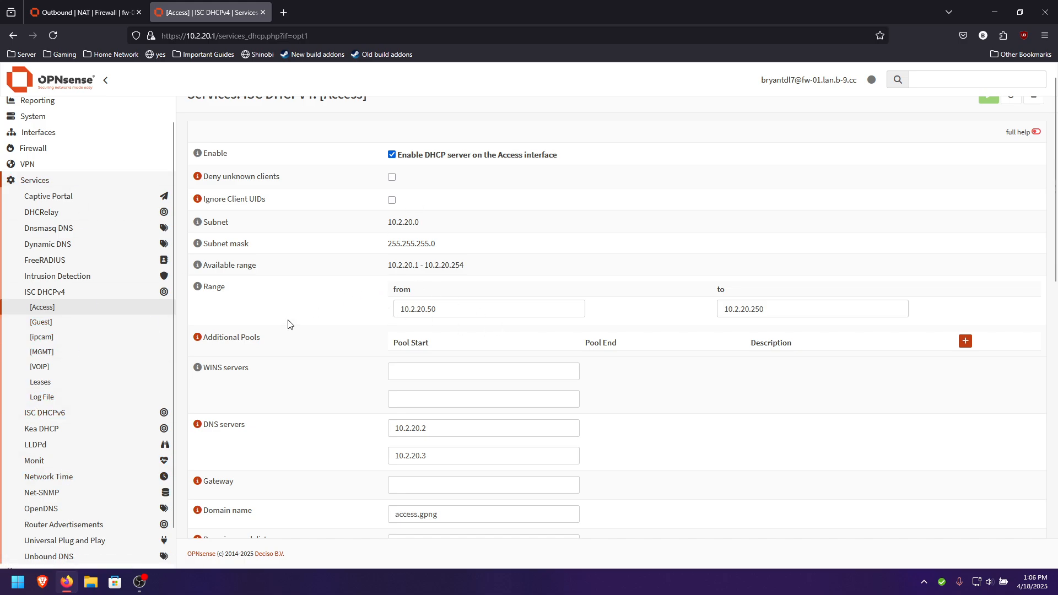
pyautogui.click(262, 12)
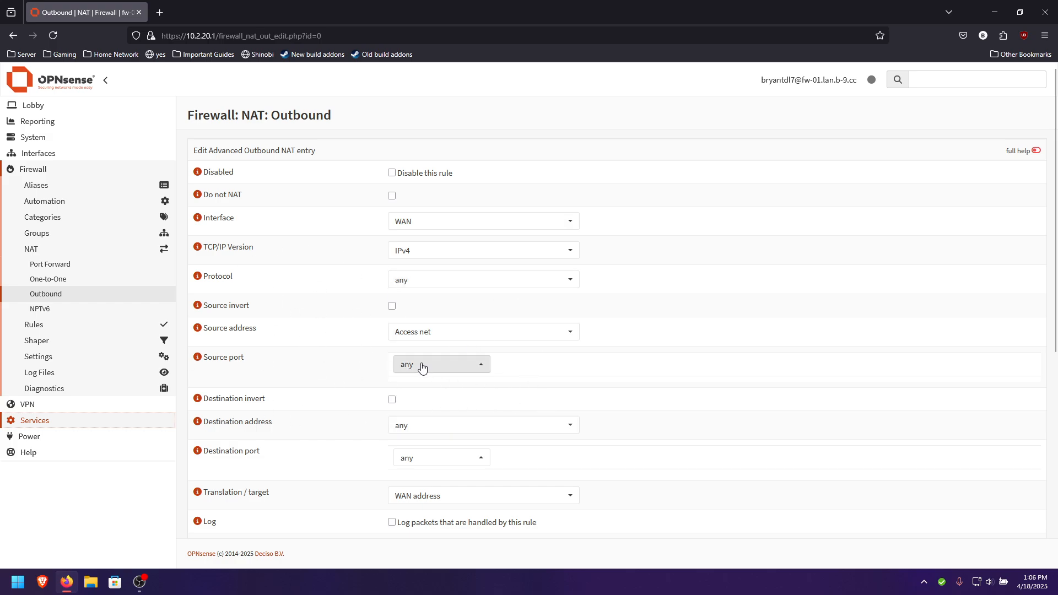
# Check the help for the outbound NAT rule's Translation / target setting.
pyautogui.scroll(-2, 226, 347)
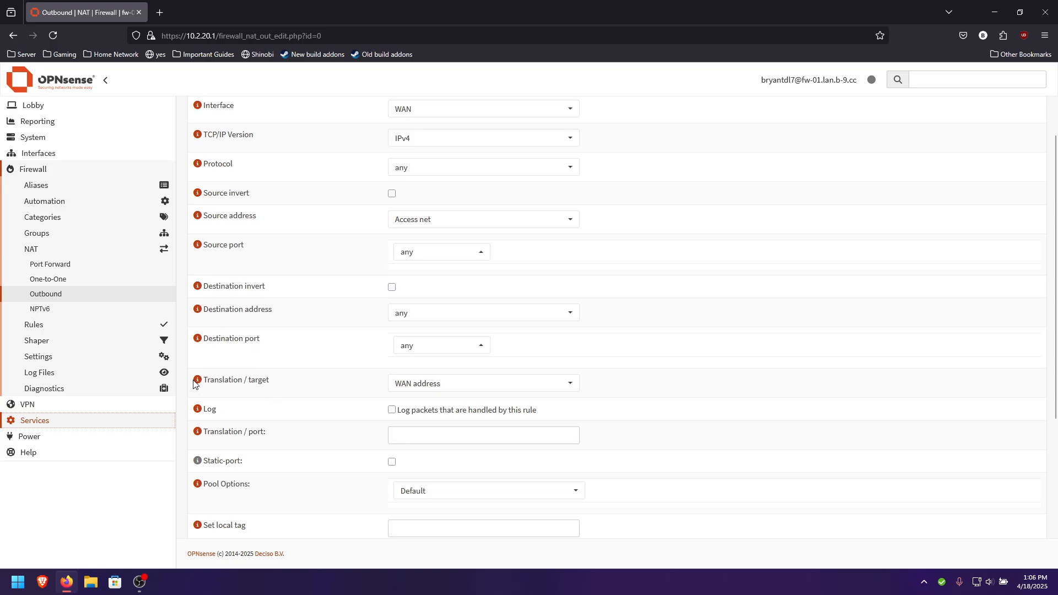
pyautogui.click(197, 380)
pyautogui.click(197, 381)
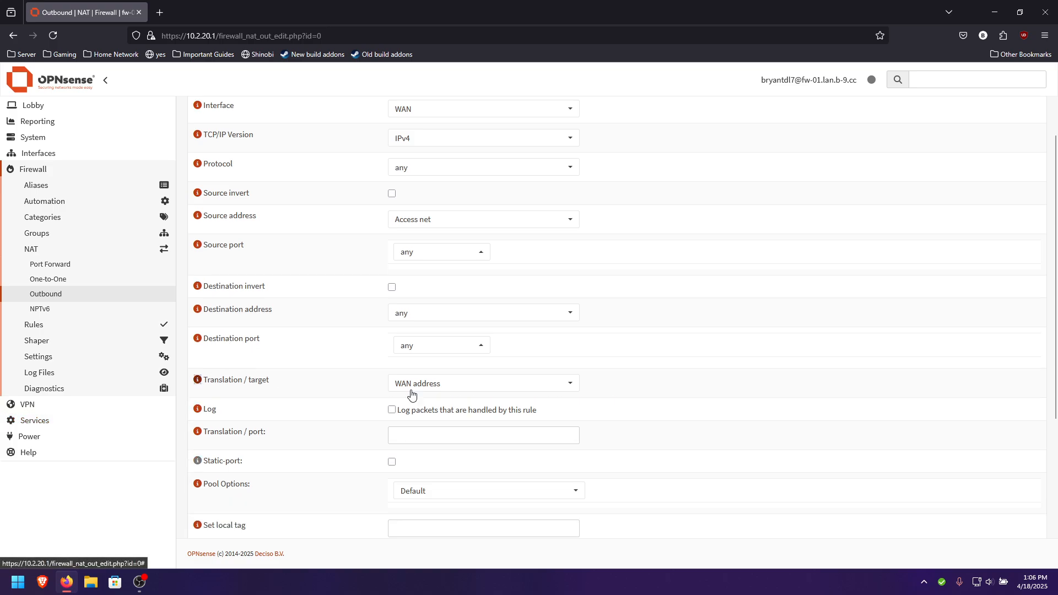
# Review the outbound NAT rule's translation target, static-port option, description and rule information.
pyautogui.click(433, 389)
pyautogui.click(434, 389)
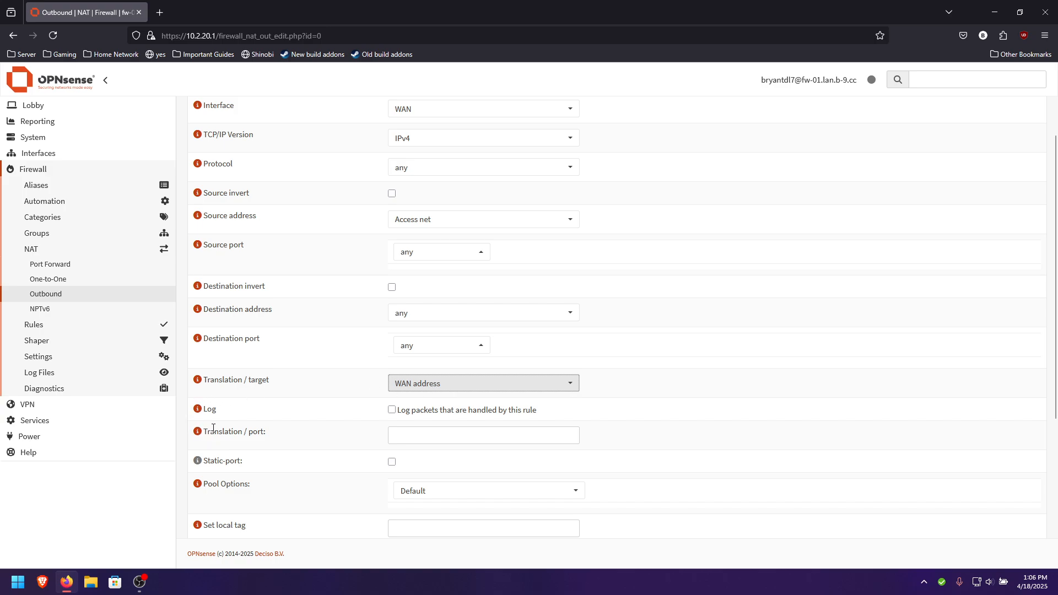
pyautogui.scroll(-3, 229, 414)
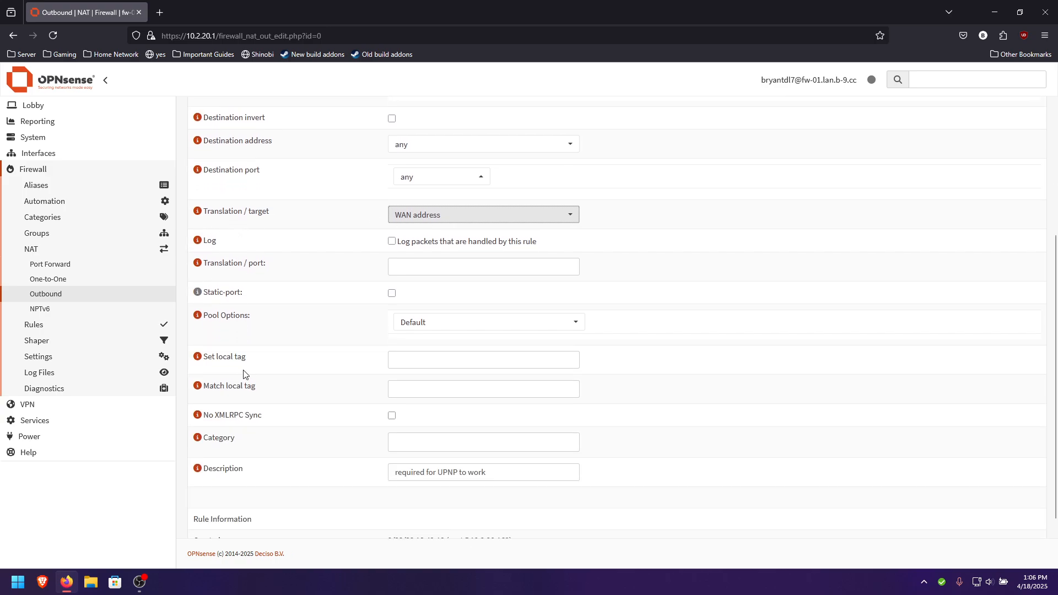
pyautogui.scroll(3, 293, 330)
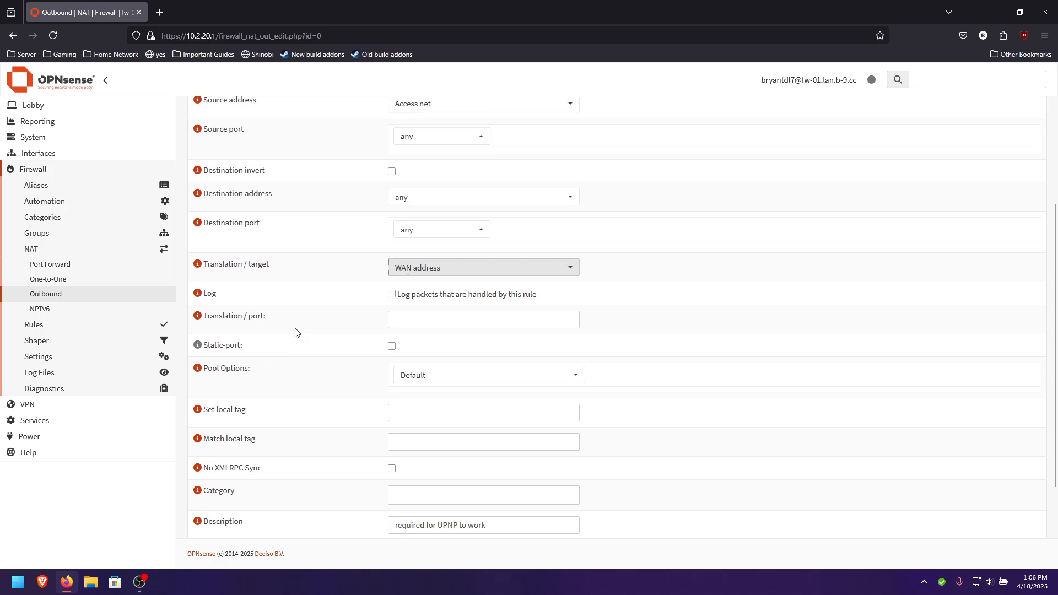
pyautogui.scroll(-3, 349, 371)
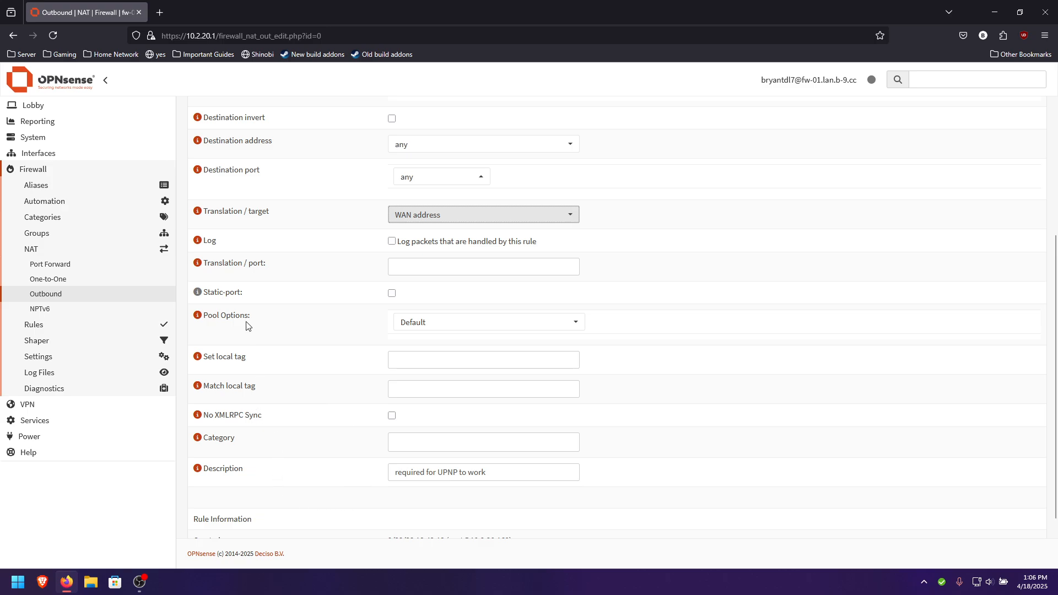
pyautogui.moveTo(265, 296); pyautogui.dragTo(194, 297)
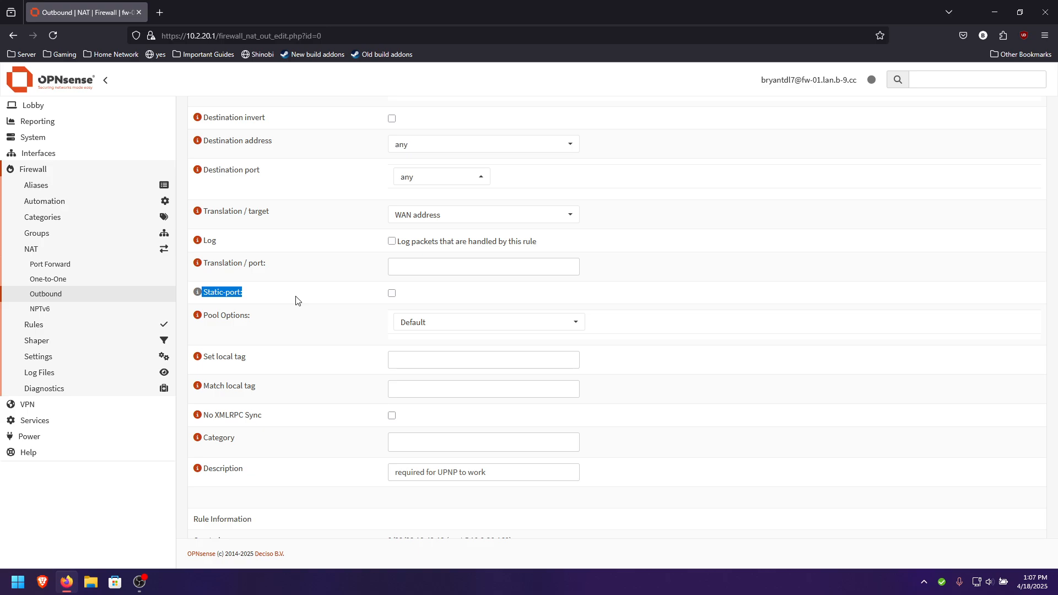
pyautogui.scroll(-2, 296, 300)
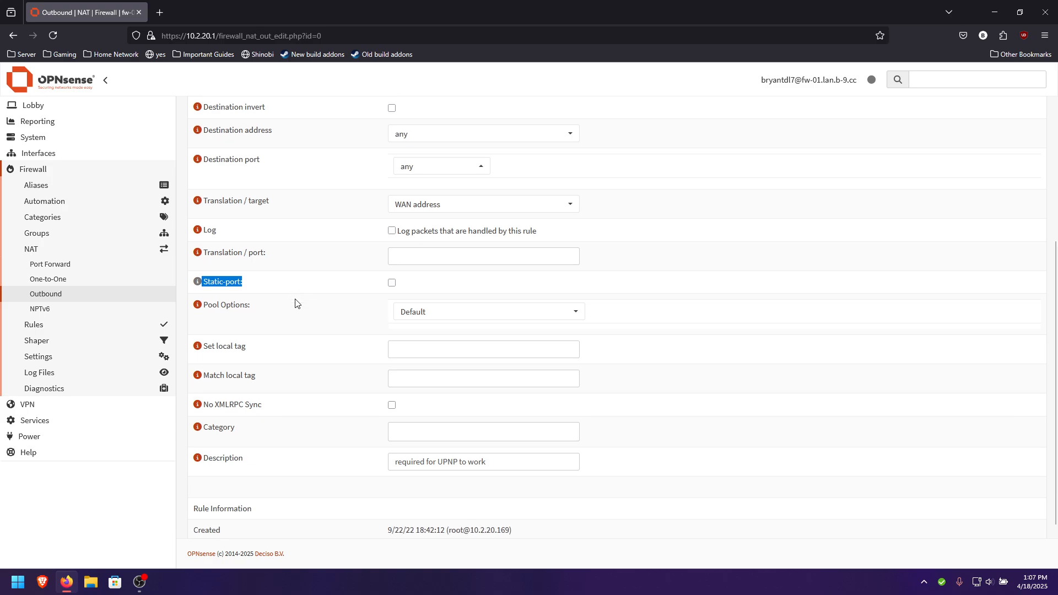
pyautogui.moveTo(447, 398); pyautogui.dragTo(569, 410)
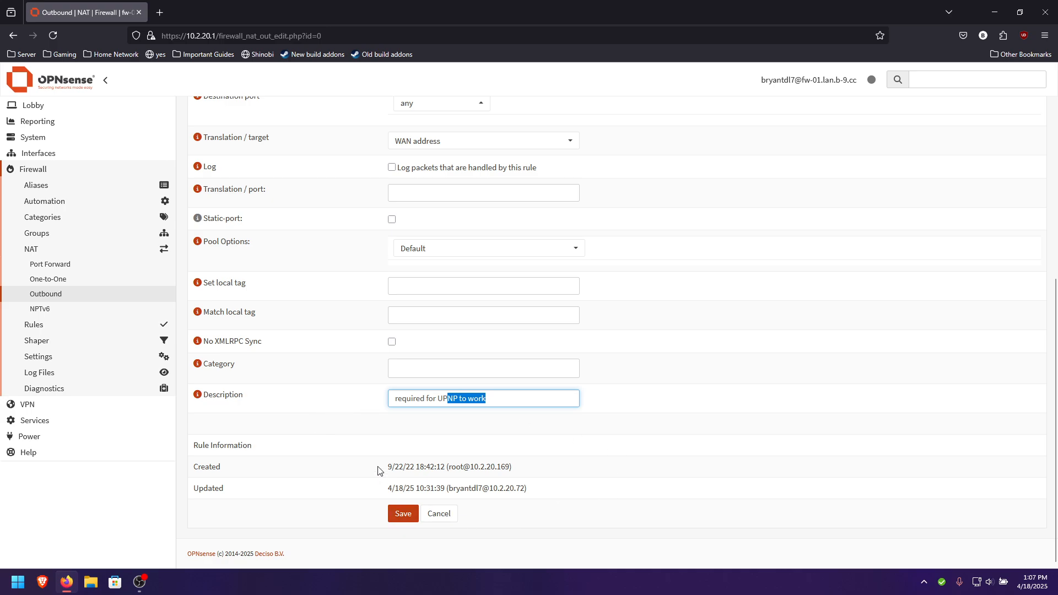
pyautogui.moveTo(380, 467); pyautogui.dragTo(414, 467)
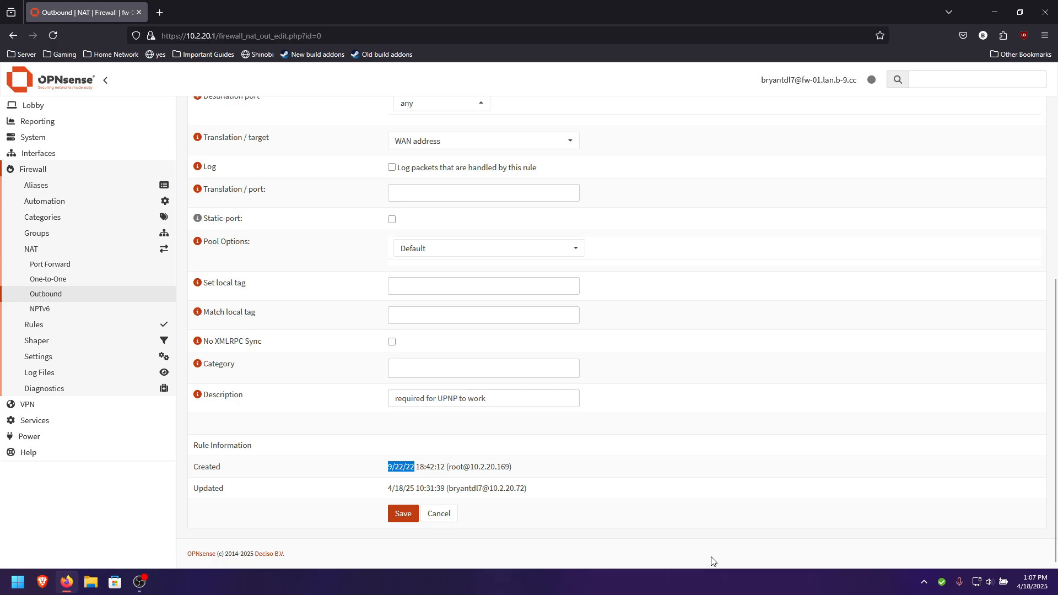
# Save the outbound NAT rule and the hybrid outbound NAT rule generation mode, applying the NAT configuration changes.
pyautogui.click(397, 518)
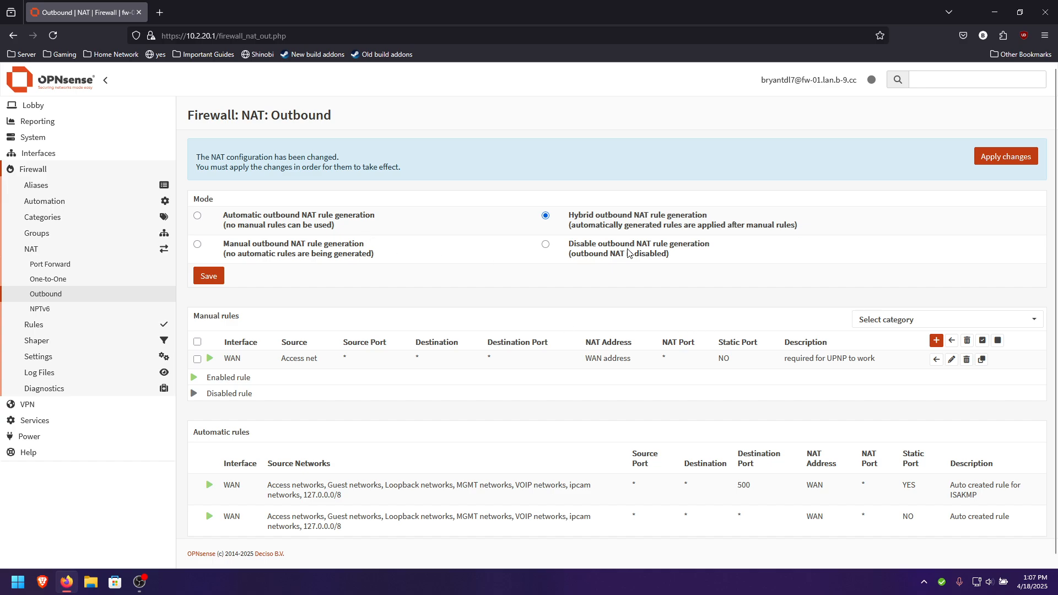
pyautogui.click(1012, 159)
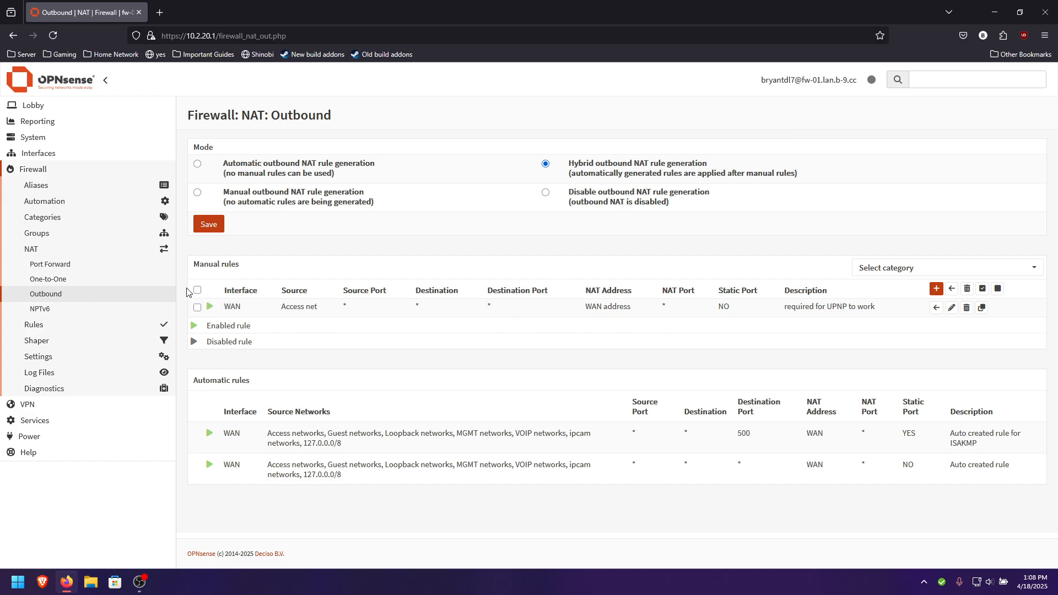
pyautogui.moveTo(223, 307); pyautogui.dragTo(897, 307)
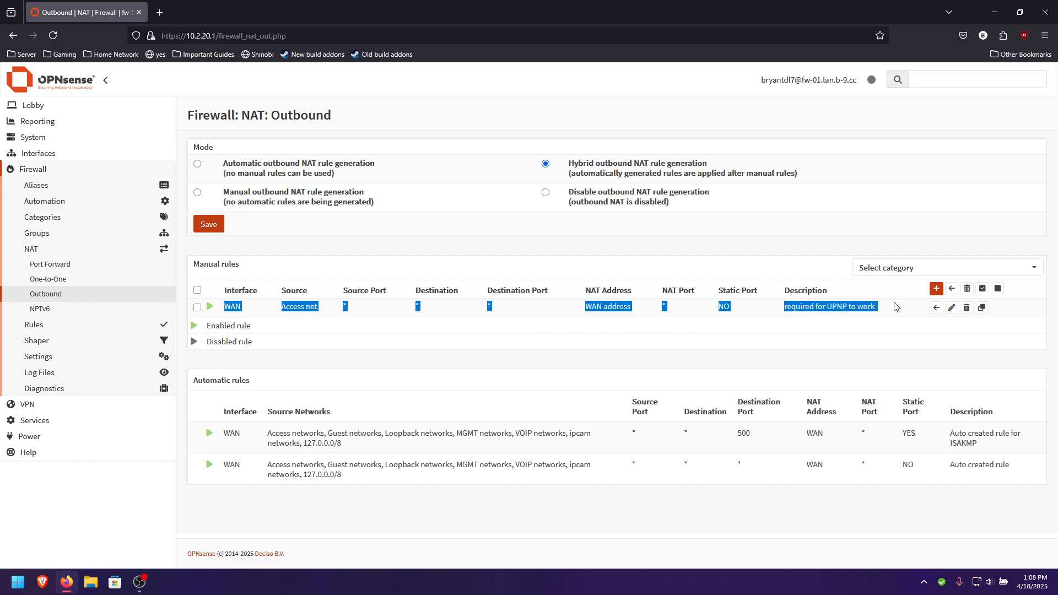
pyautogui.click(503, 334)
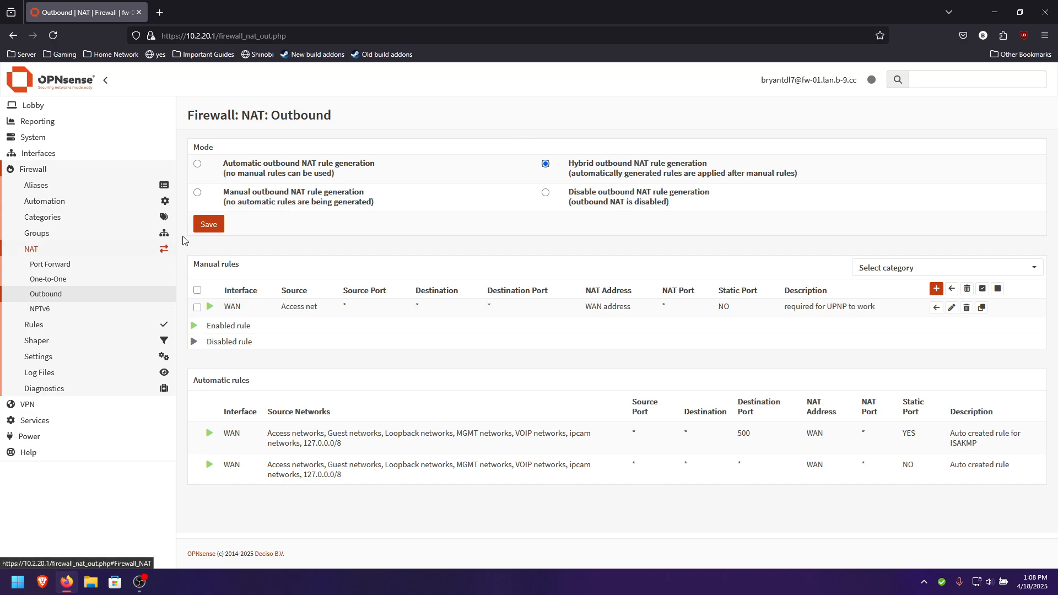
pyautogui.click(209, 224)
pyautogui.click(981, 156)
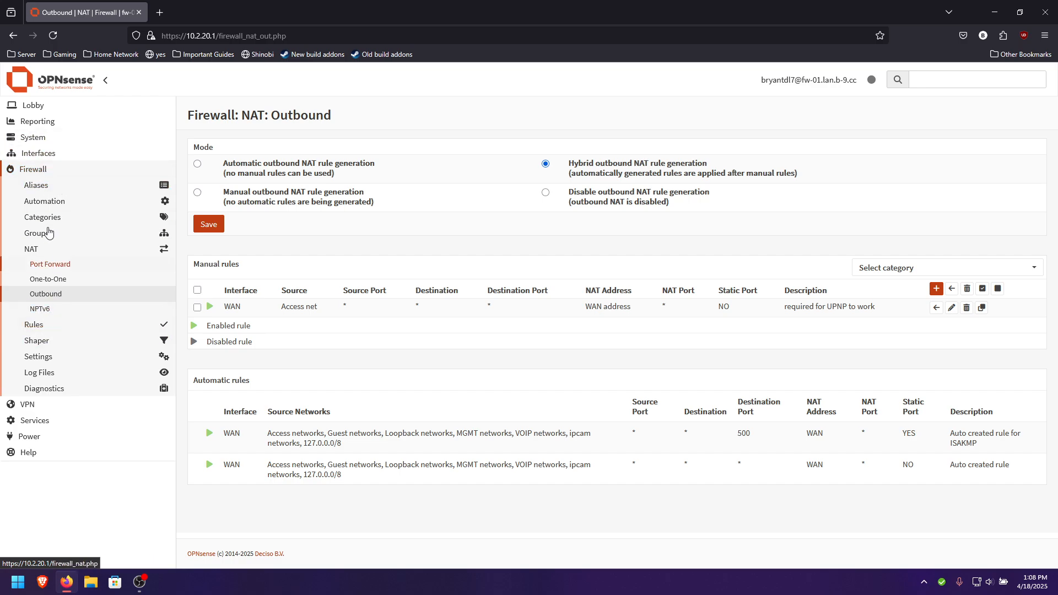
# Open the "allow UPNP multicast traffic" rule from the Access interface's firewall rules and check its protocol choices.
pyautogui.click(39, 325)
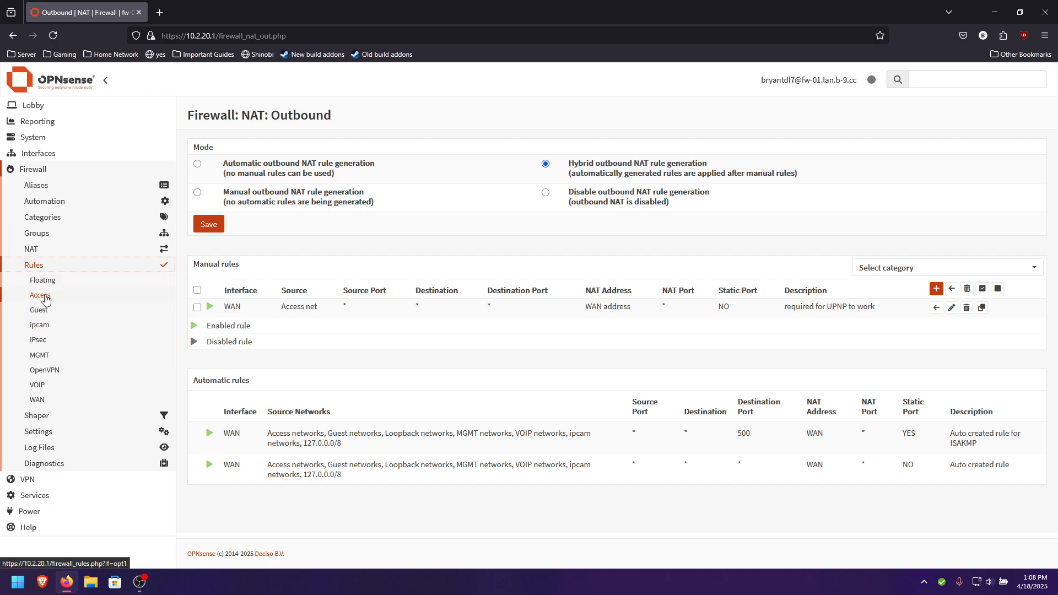
pyautogui.click(45, 300)
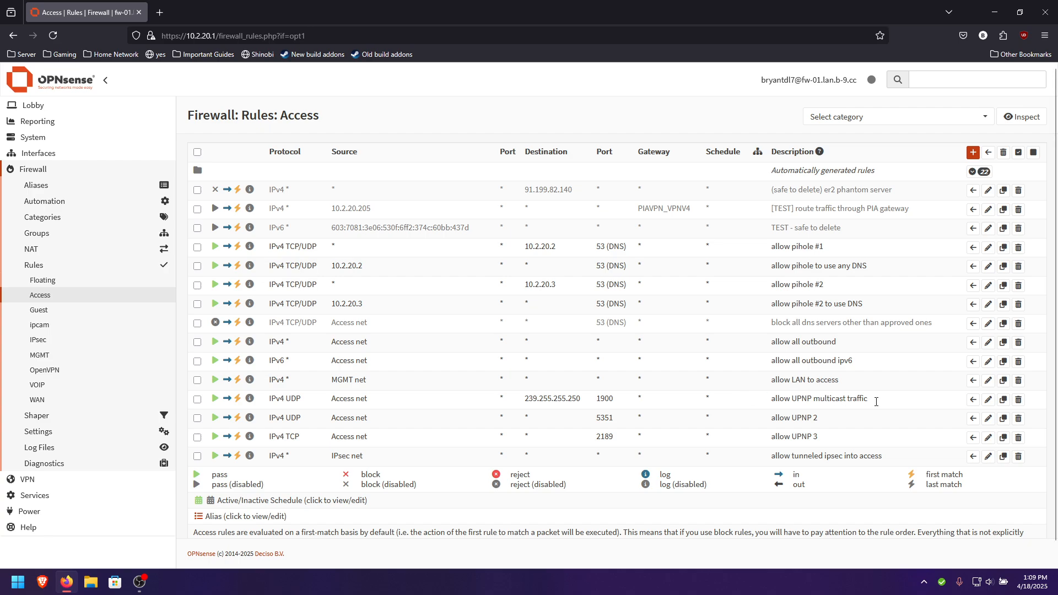
pyautogui.click(987, 400)
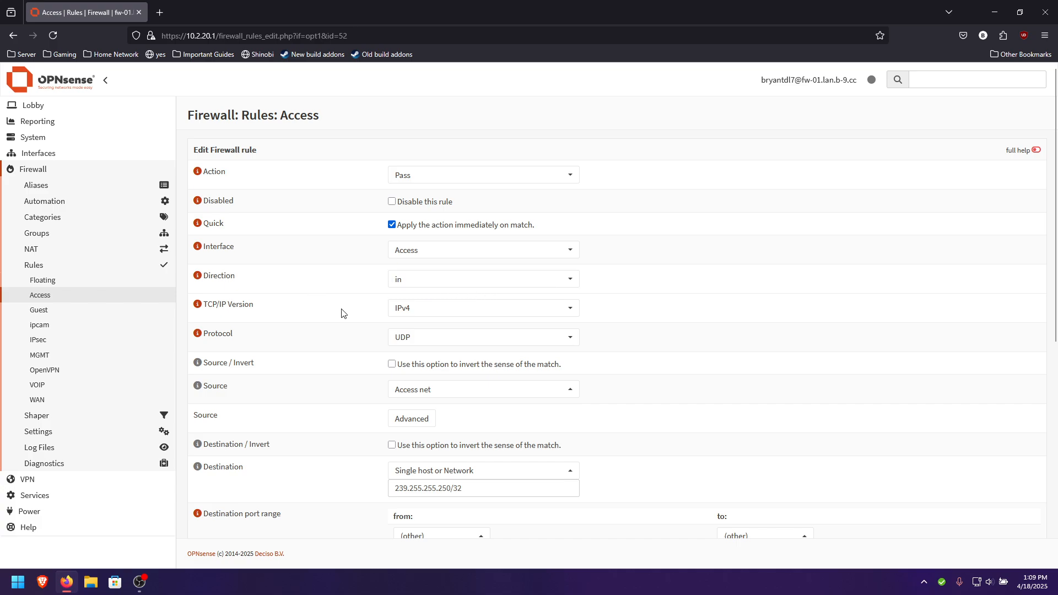
pyautogui.click(456, 342)
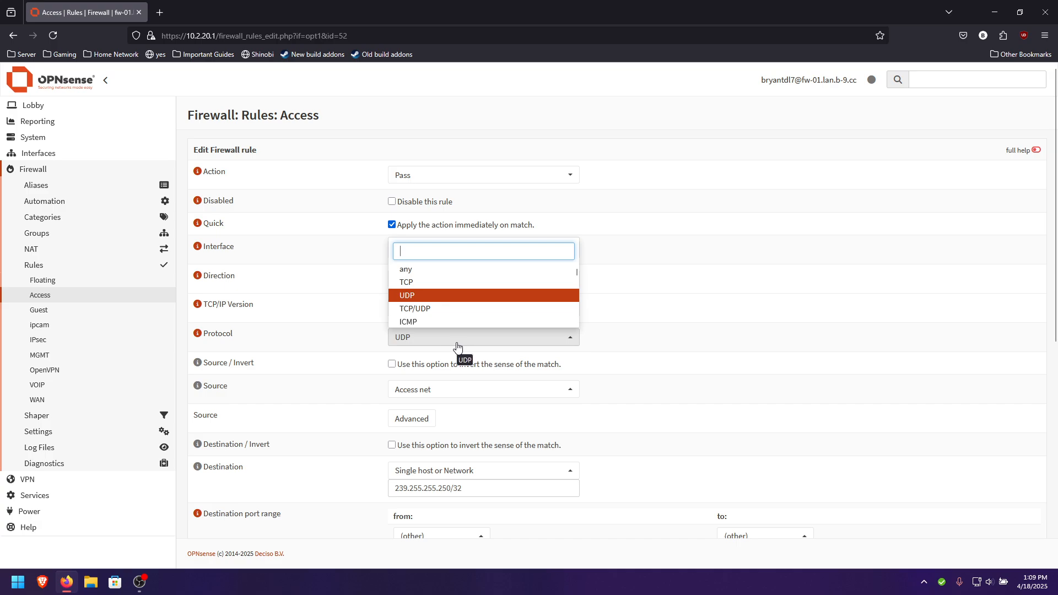
pyautogui.click(456, 346)
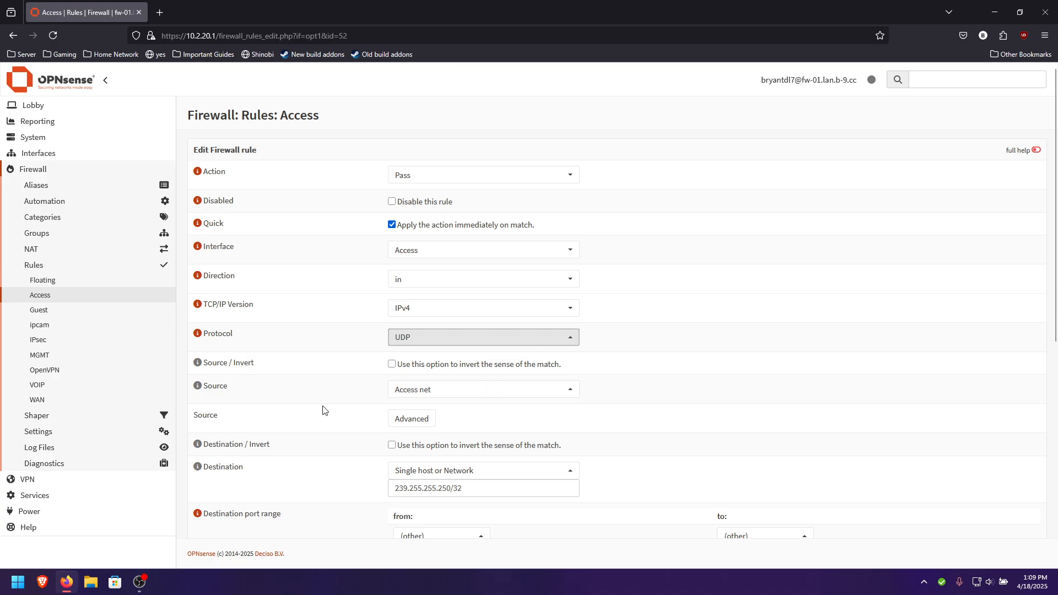
# Check the UPNP multicast rule's destination type choices and its destination address.
pyautogui.scroll(-3, 298, 440)
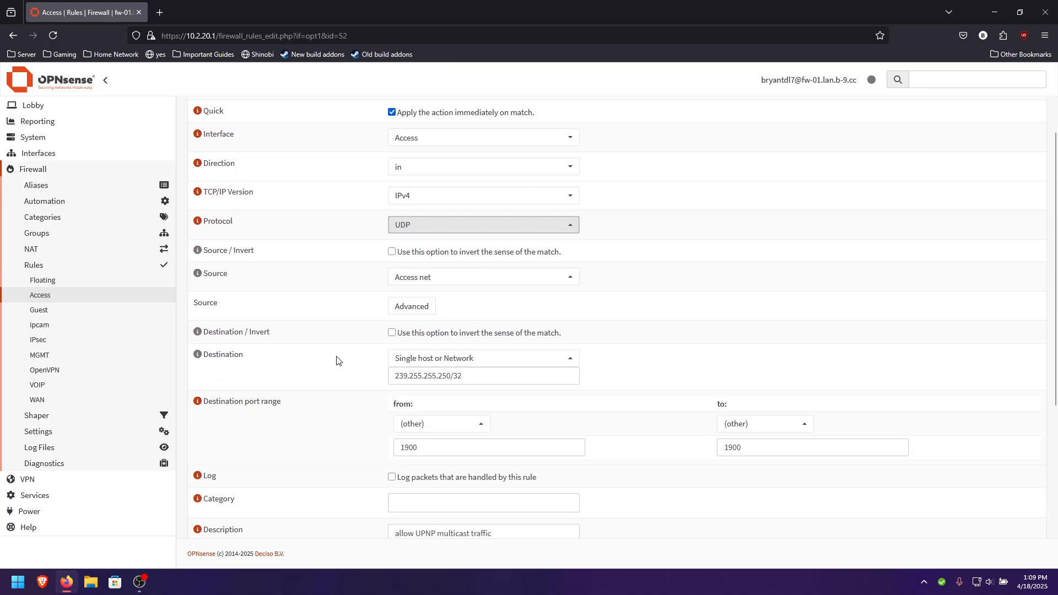
pyautogui.click(413, 359)
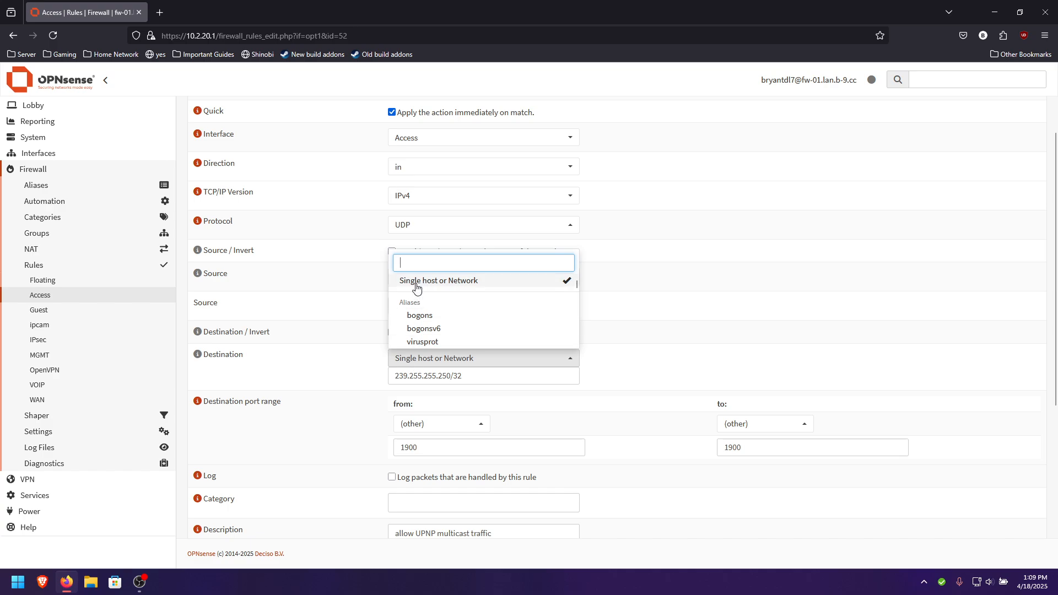
pyautogui.click(379, 386)
pyautogui.moveTo(391, 377); pyautogui.dragTo(521, 380)
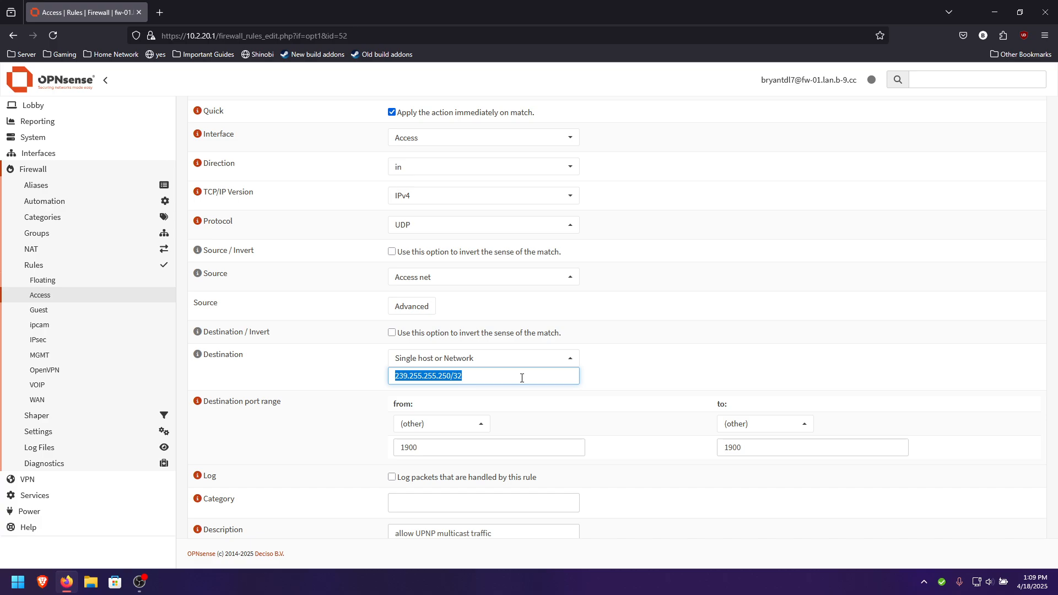
pyautogui.click(323, 396)
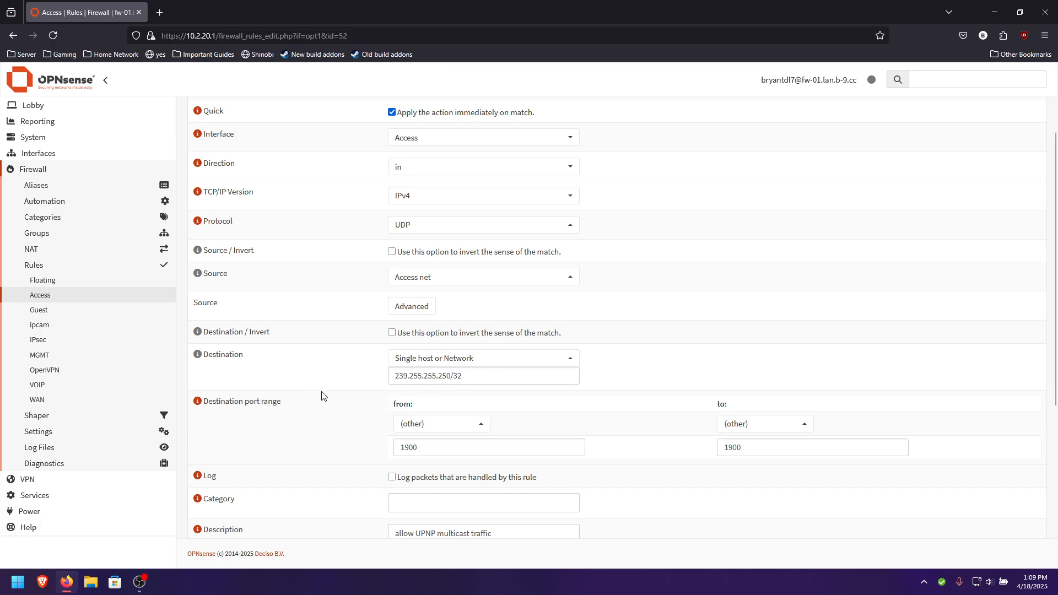
# Check the UPNP multicast rule's destination port range, description and creation details, leaving the rule without saving.
pyautogui.scroll(-2, 323, 396)
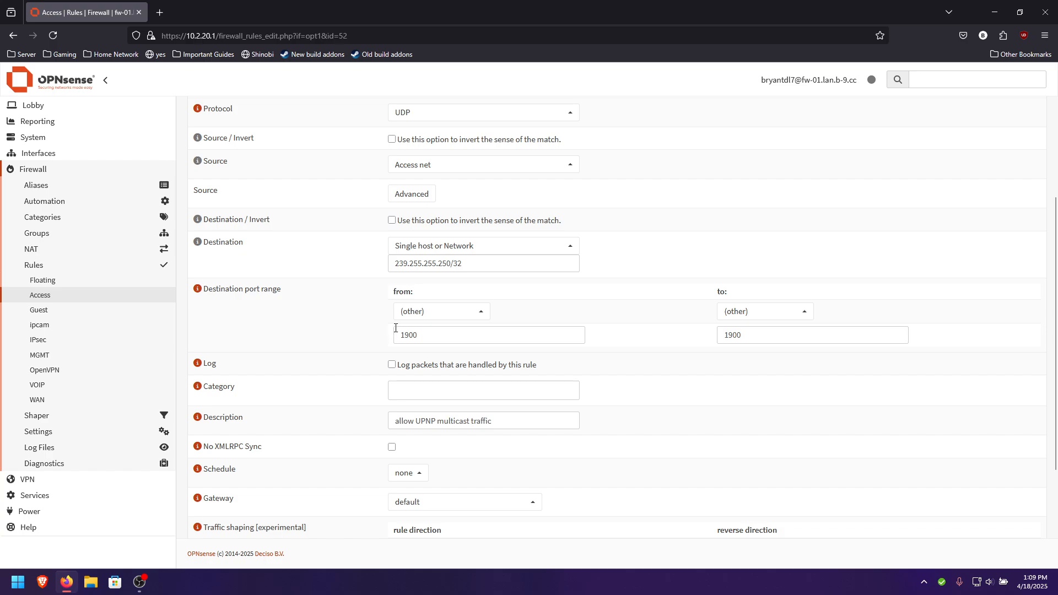
pyautogui.moveTo(400, 332); pyautogui.dragTo(475, 341)
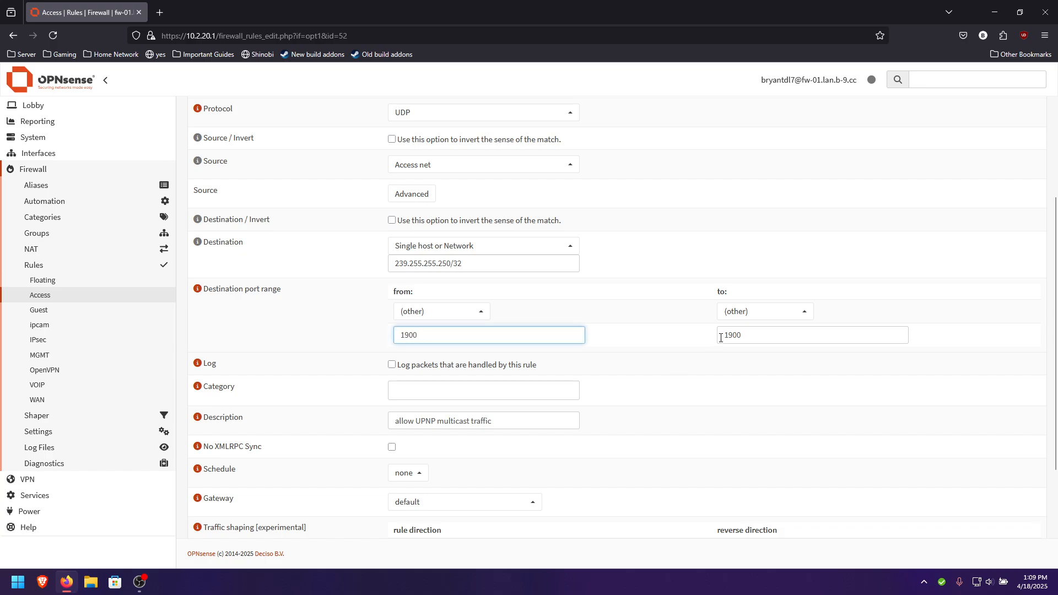
pyautogui.moveTo(721, 333); pyautogui.dragTo(783, 336)
pyautogui.moveTo(394, 421); pyautogui.dragTo(567, 429)
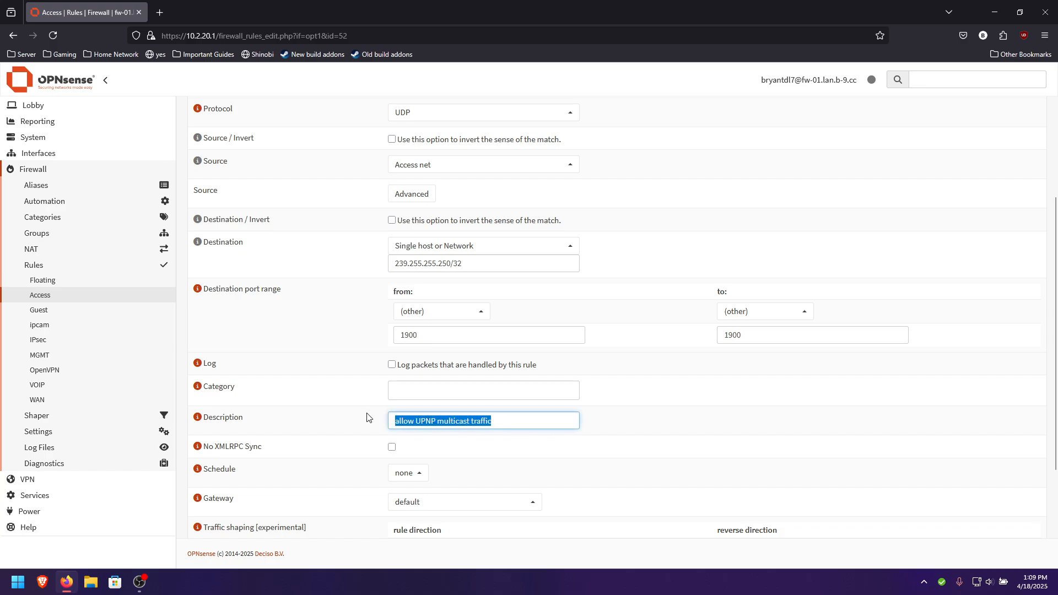
pyautogui.click(370, 439)
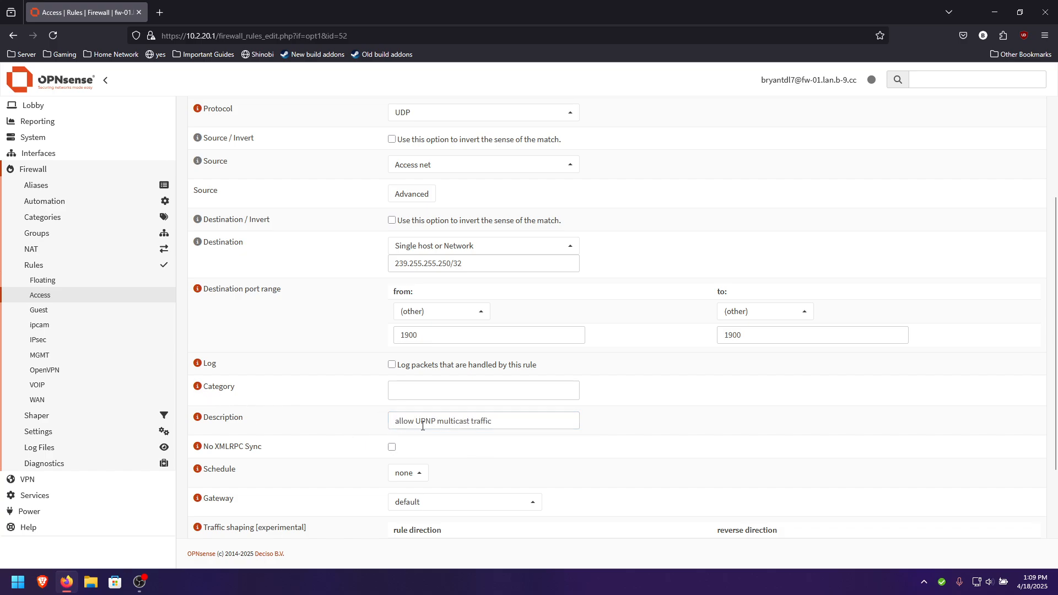
pyautogui.scroll(-3, 454, 410)
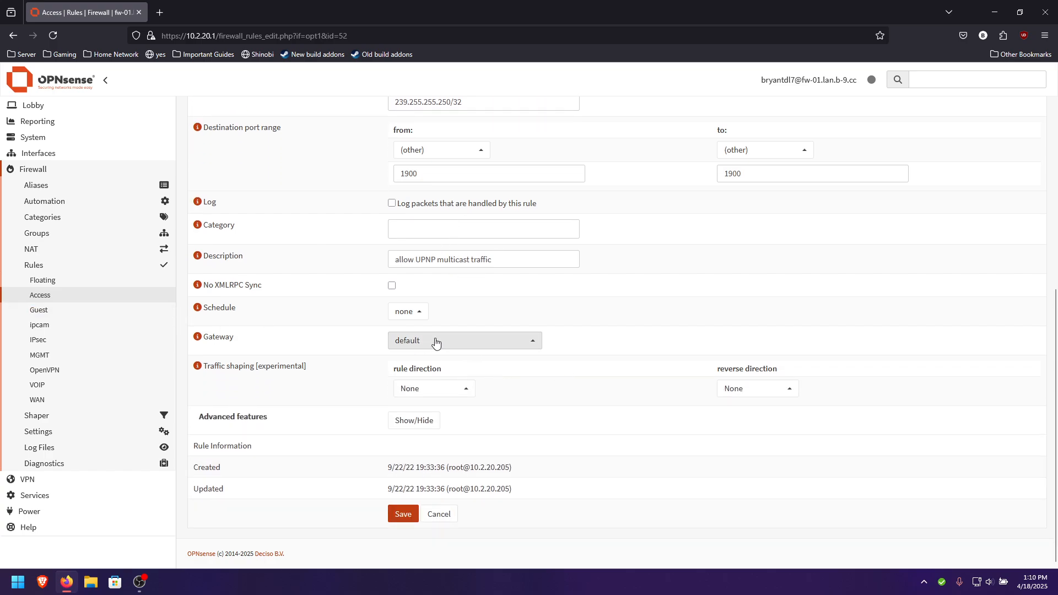
pyautogui.moveTo(389, 465); pyautogui.dragTo(441, 467)
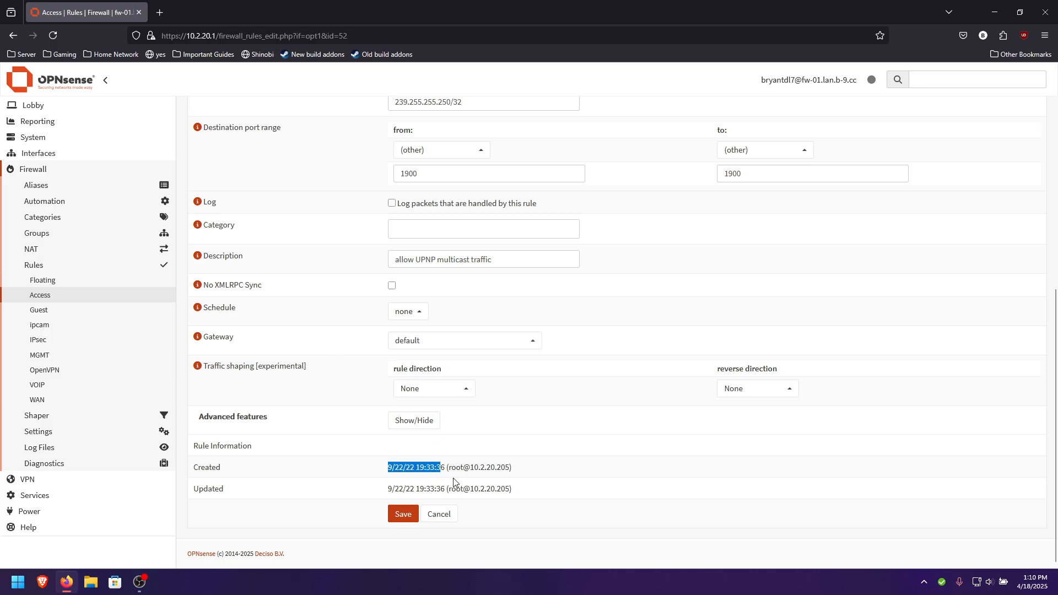
pyautogui.click(501, 471)
pyautogui.click(442, 513)
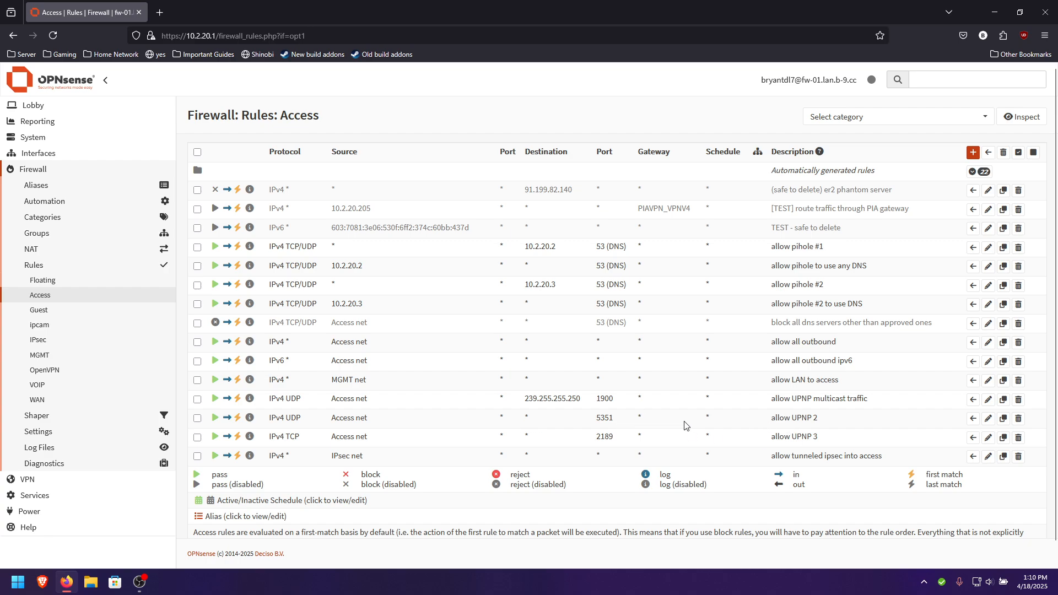
# Look through the blank form for adding an Access firewall rule and return to the rule list.
pyautogui.click(974, 152)
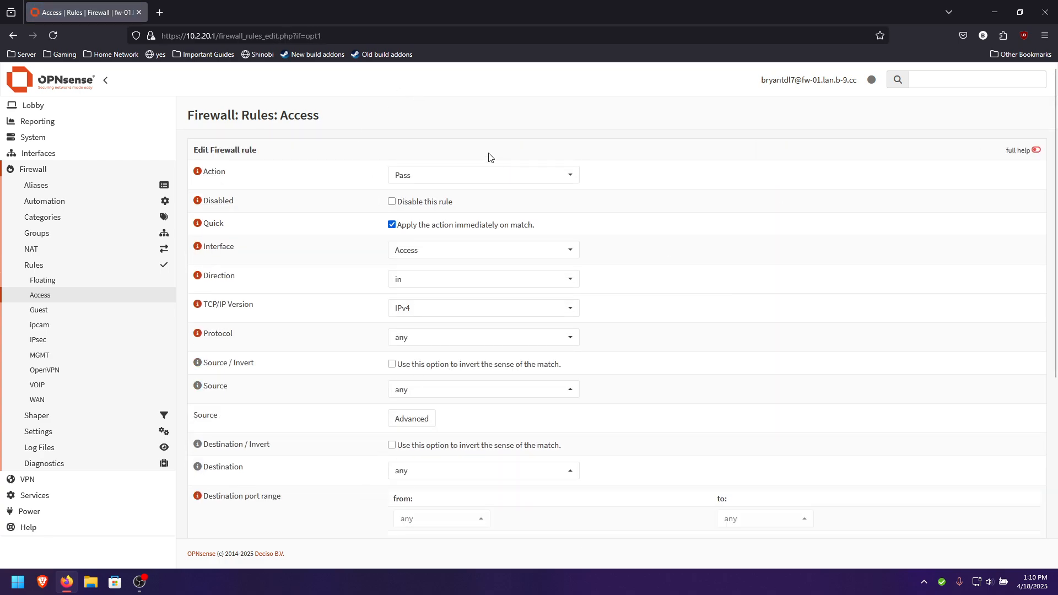
pyautogui.scroll(-5, 385, 309)
pyautogui.scroll(2, 391, 377)
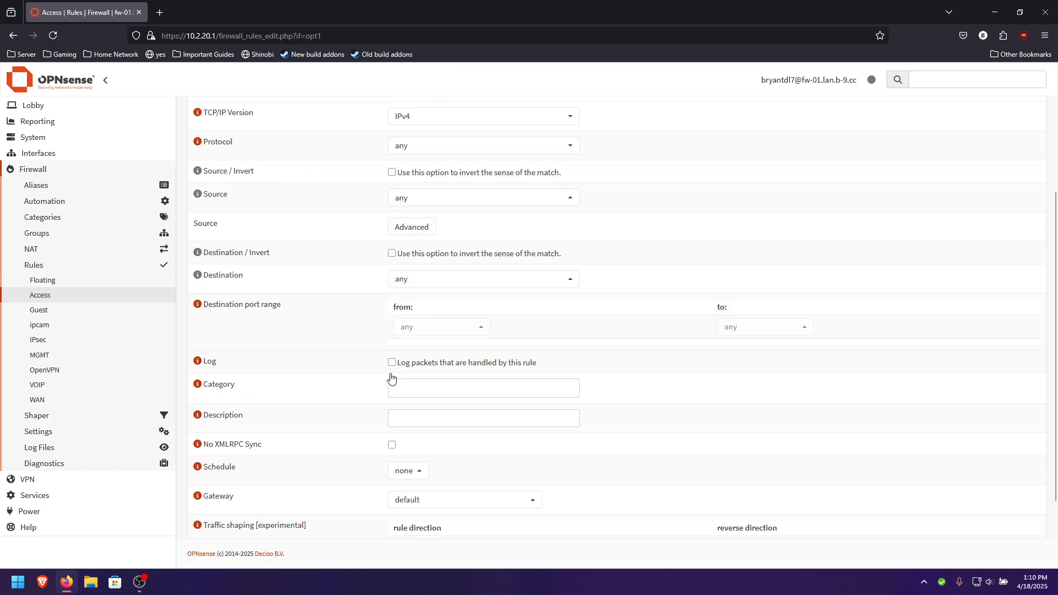
pyautogui.scroll(5, 74, 155)
pyautogui.hotkey('alt', 'Left')
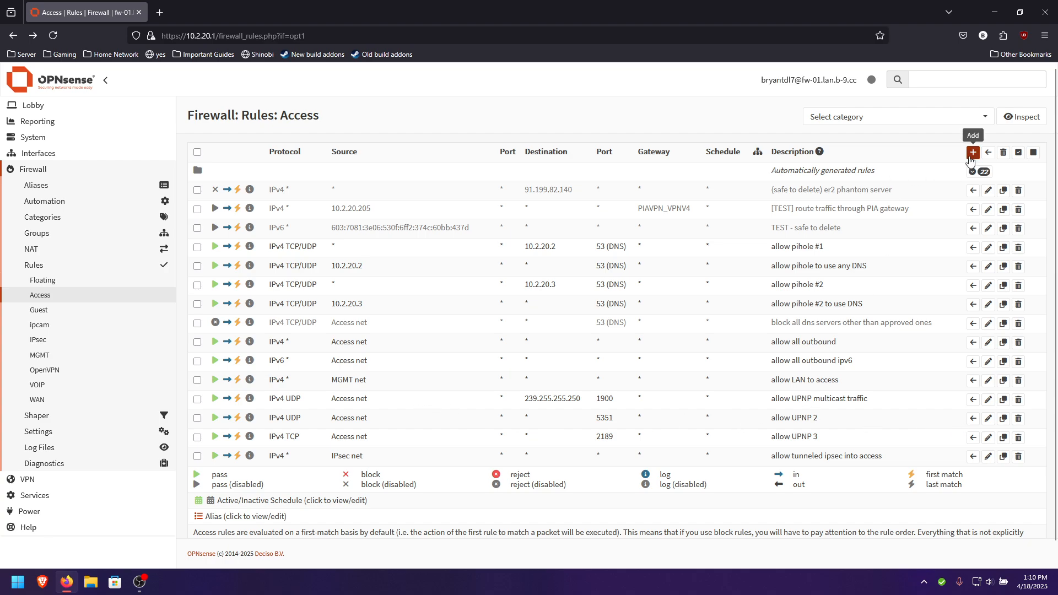
# Open the "allow UPNP 2" rule, check its protocol, destination port range and description, and leave it without saving.
pyautogui.click(989, 419)
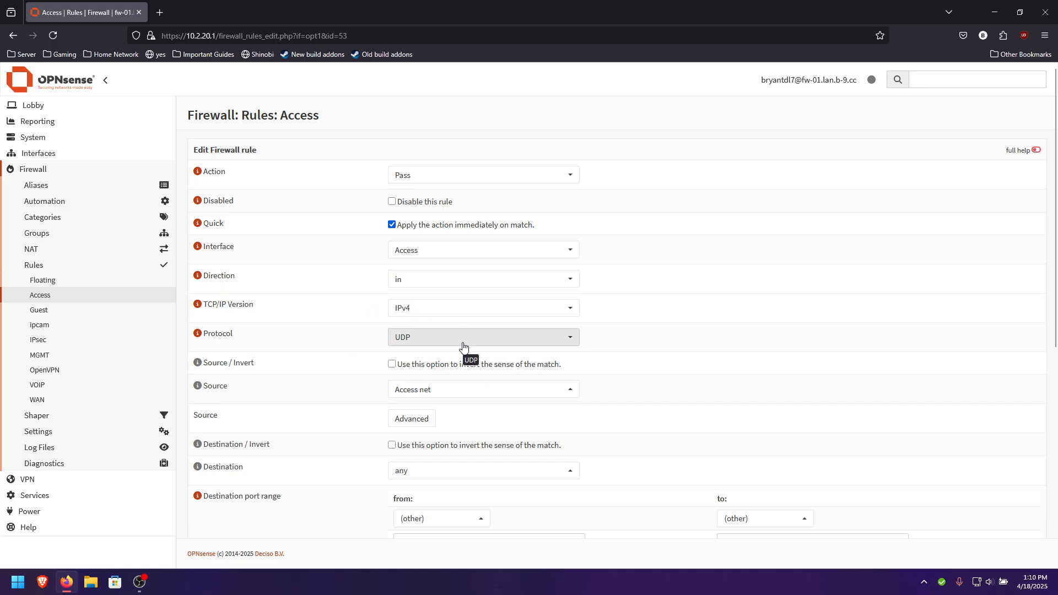
pyautogui.scroll(-2, 275, 295)
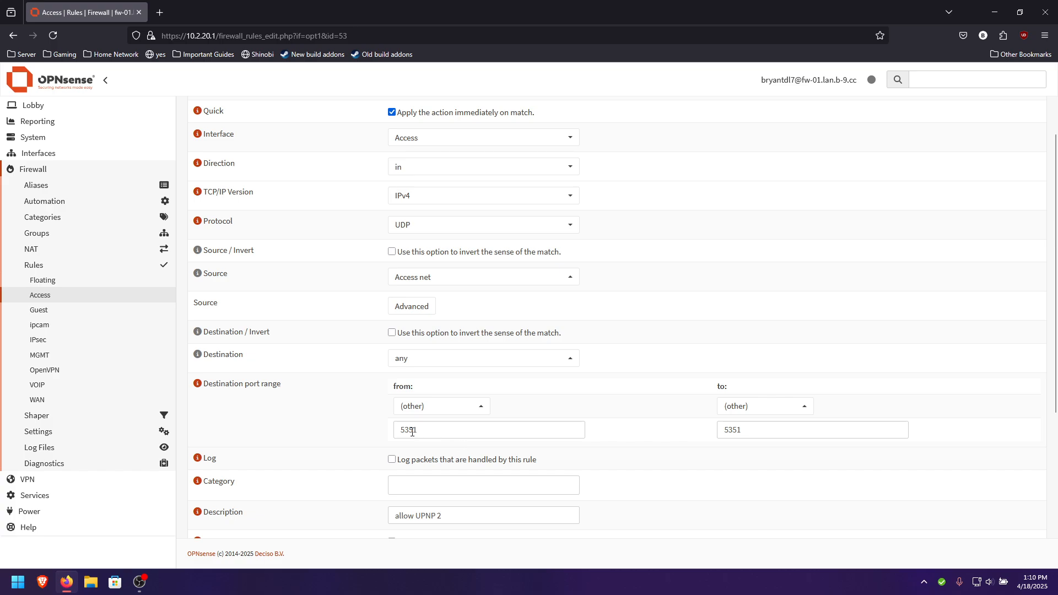
pyautogui.moveTo(397, 429); pyautogui.dragTo(443, 431)
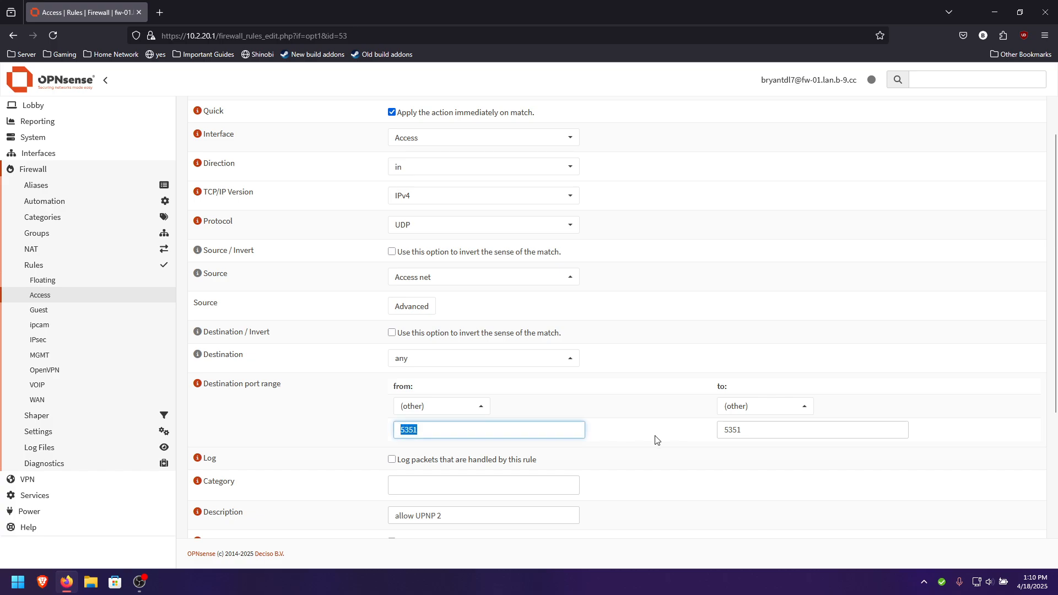
pyautogui.doubleClick(736, 436)
pyautogui.click(802, 437)
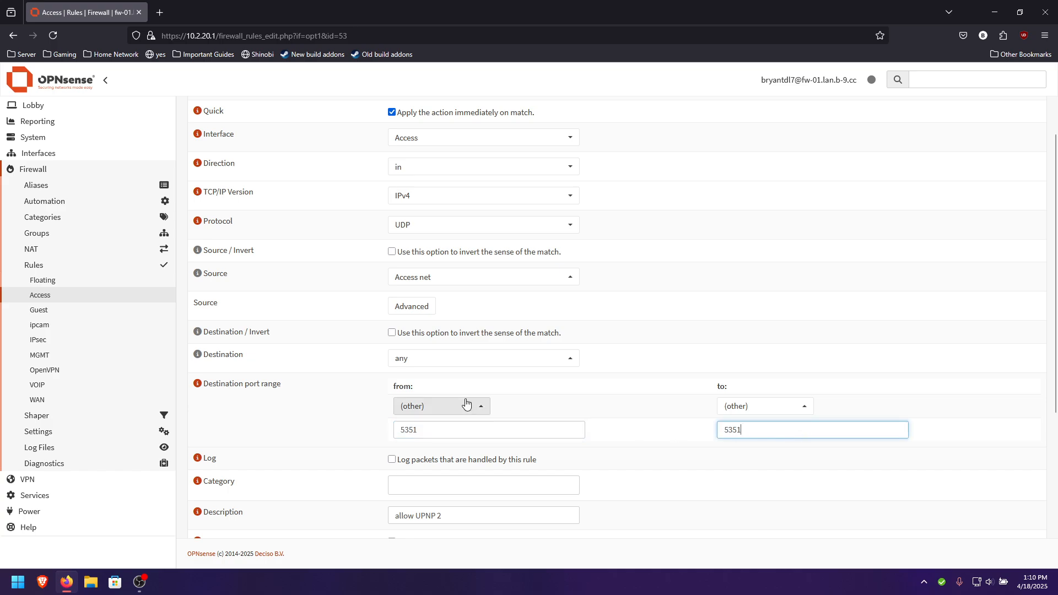
pyautogui.scroll(-2, 467, 406)
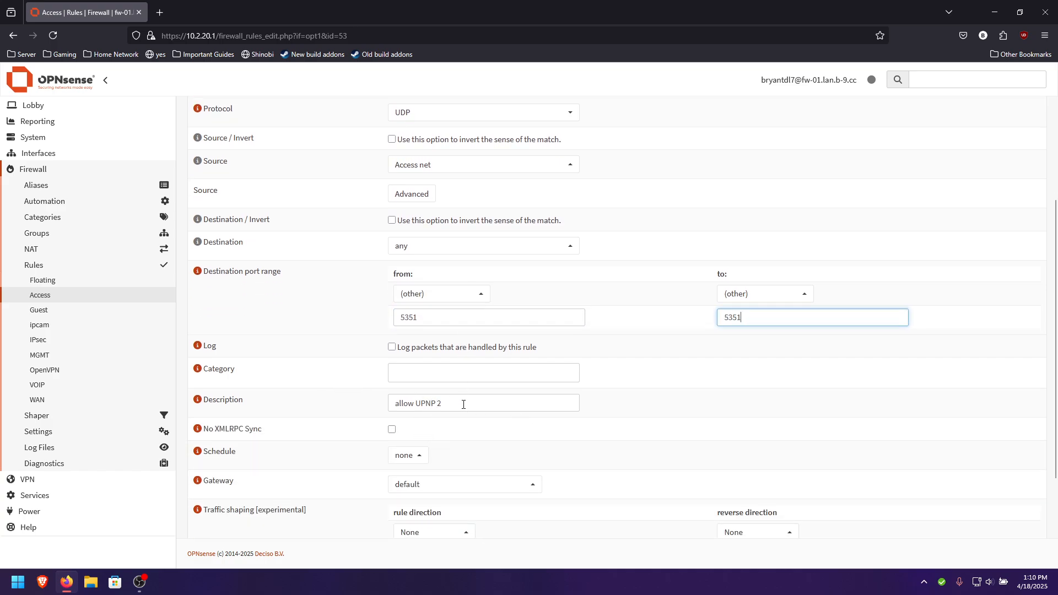
pyautogui.scroll(-3, 480, 404)
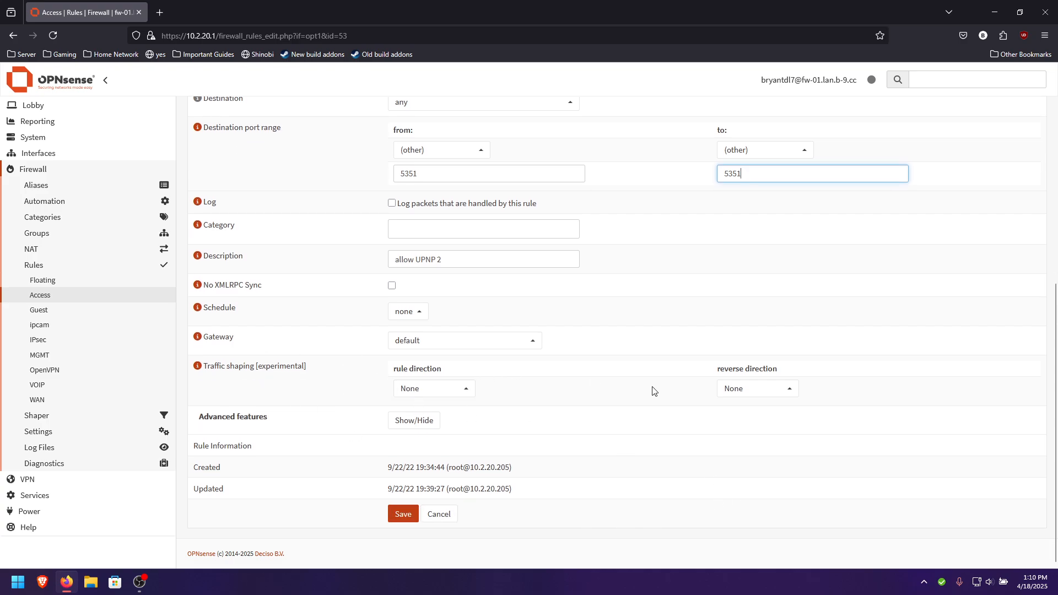
pyautogui.scroll(7, 314, 361)
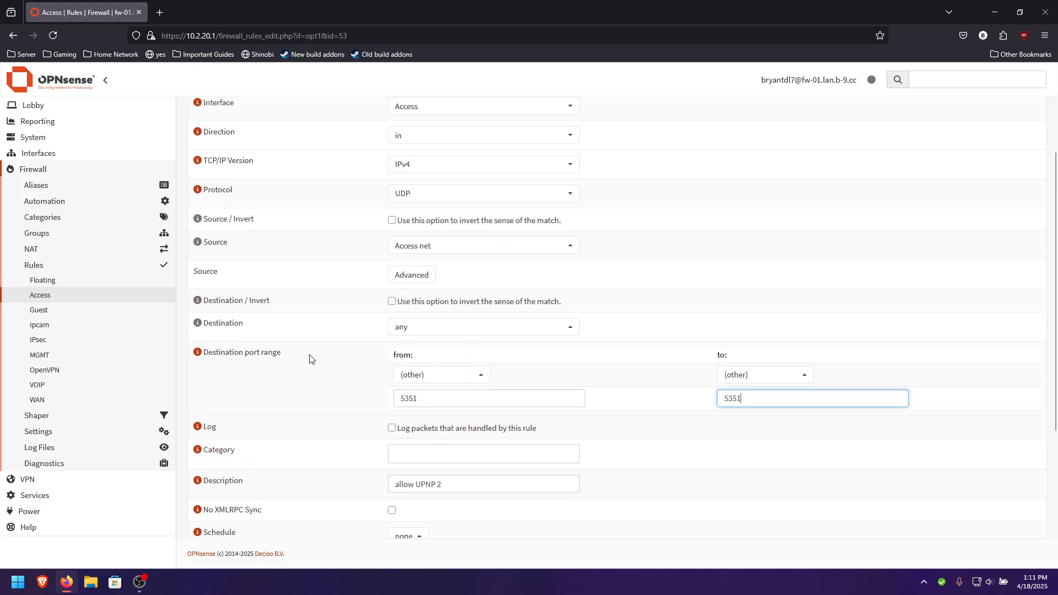
pyautogui.scroll(-7, 290, 354)
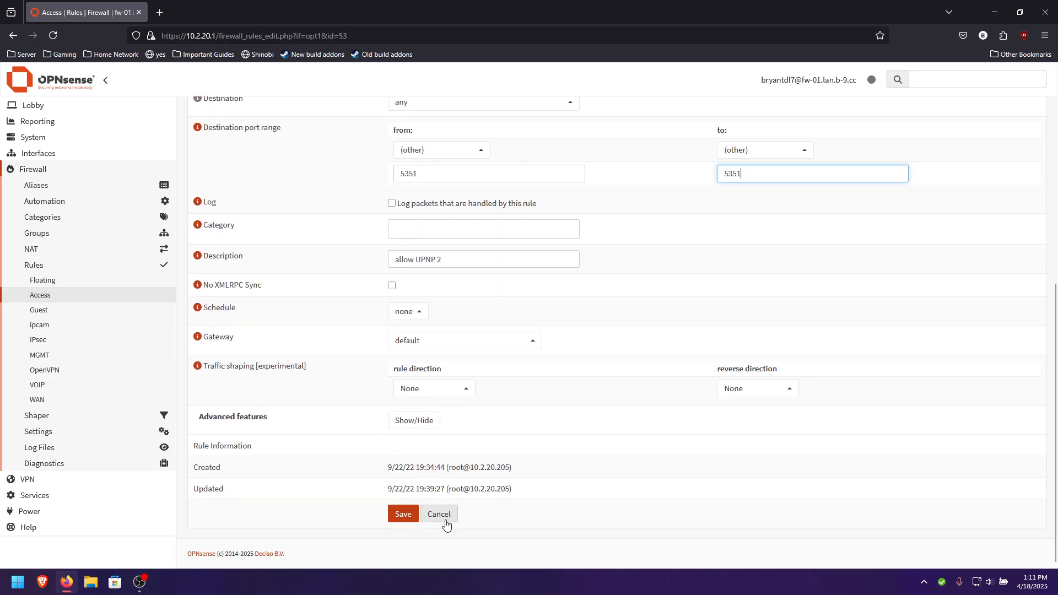
pyautogui.click(441, 518)
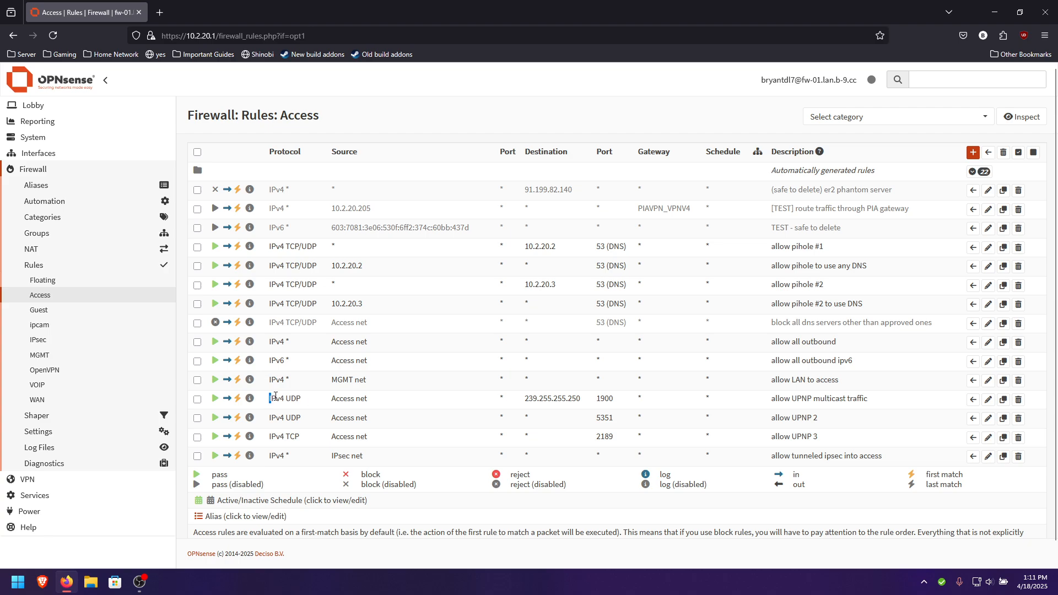
# Review the protocol, source, destination, port and description of the "allow UPNP multicast traffic" entry in the Access rule list.
pyautogui.moveTo(275, 396); pyautogui.dragTo(398, 402)
pyautogui.click(363, 404)
pyautogui.moveTo(477, 408); pyautogui.dragTo(637, 405)
pyautogui.tripleClick(782, 399)
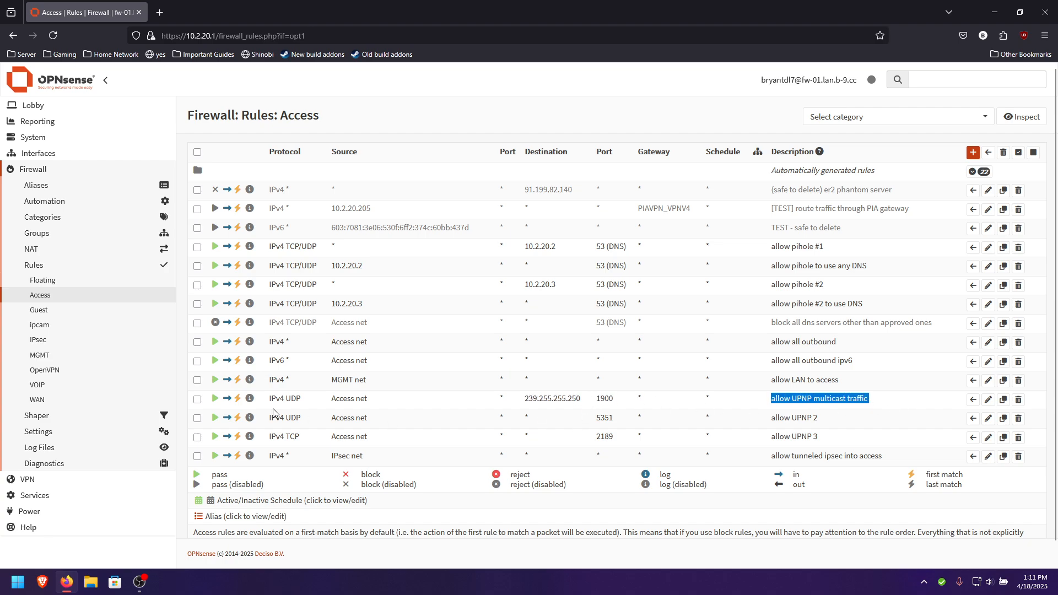
# Review the "allow UPNP 2" entry's protocol, source, destination, port and description, and compare its source with the UPNP multicast rule's.
pyautogui.moveTo(328, 420); pyautogui.dragTo(380, 423)
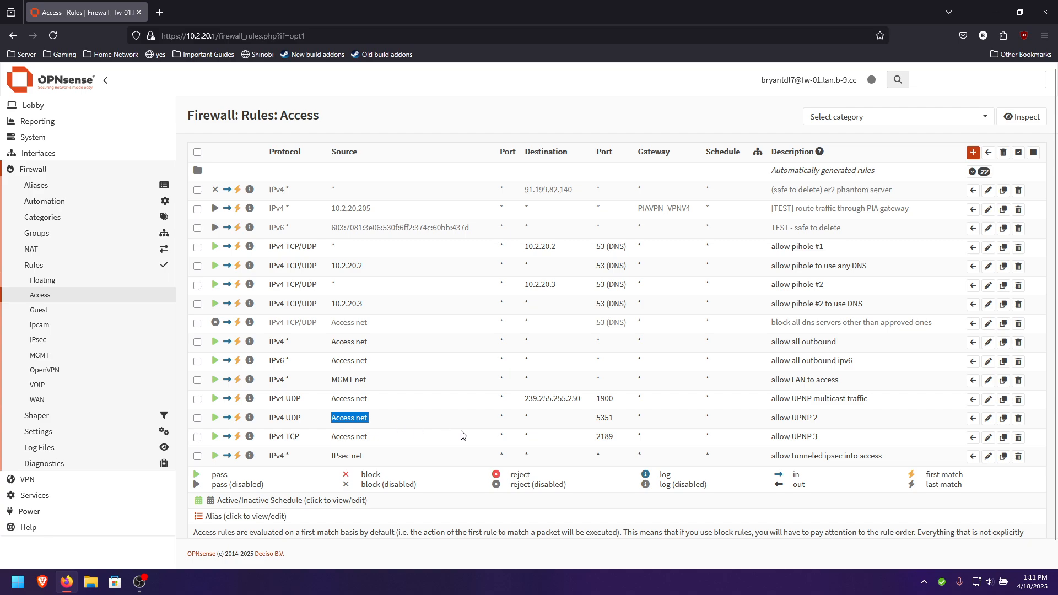
pyautogui.moveTo(270, 418); pyautogui.dragTo(317, 424)
pyautogui.click(481, 415)
pyautogui.moveTo(591, 420); pyautogui.dragTo(630, 422)
pyautogui.click(632, 424)
pyautogui.moveTo(763, 422); pyautogui.dragTo(840, 421)
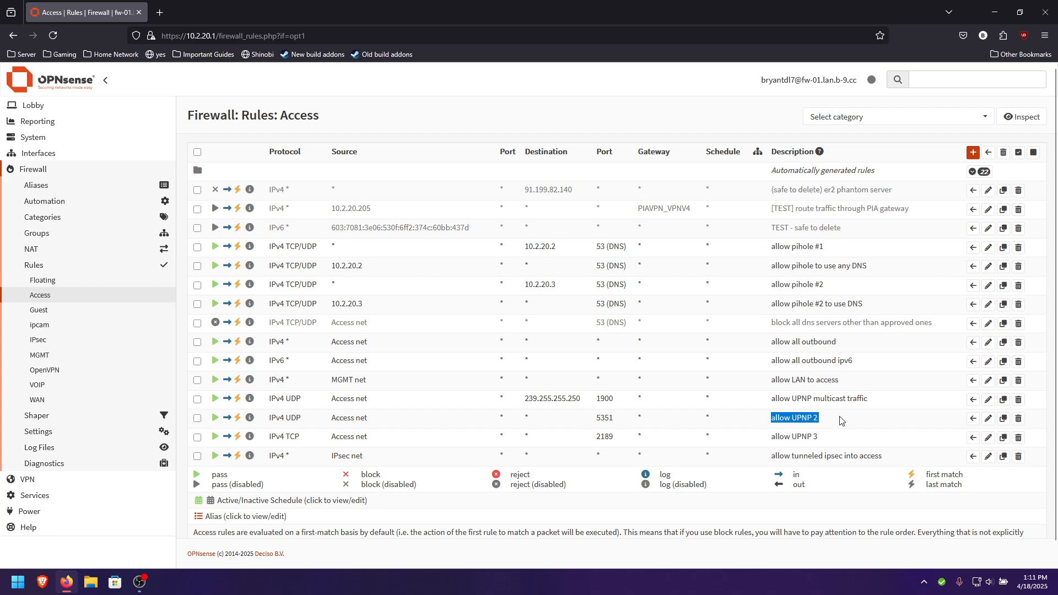
pyautogui.click(842, 421)
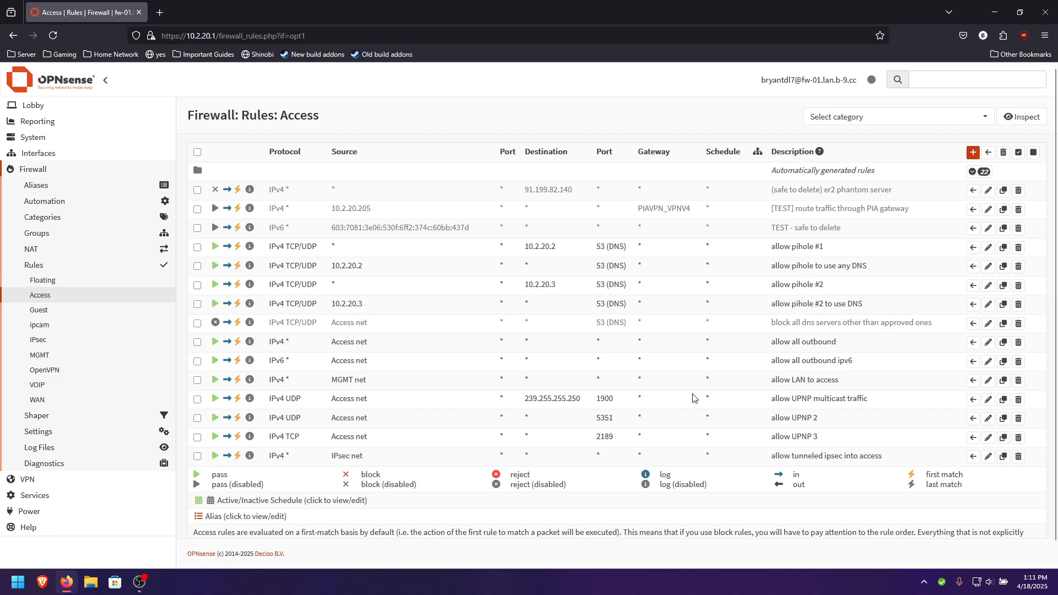
pyautogui.moveTo(326, 400); pyautogui.dragTo(388, 408)
pyautogui.click(370, 417)
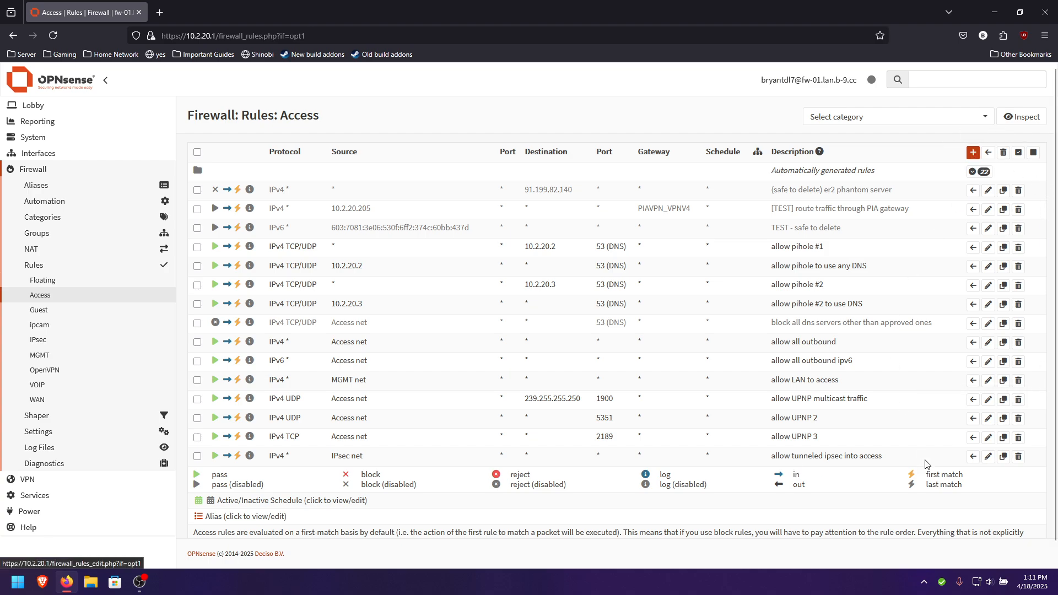
# Open the "allow UPNP 3" rule, check its protocol, destination port range and description, and leave it without saving.
pyautogui.click(988, 437)
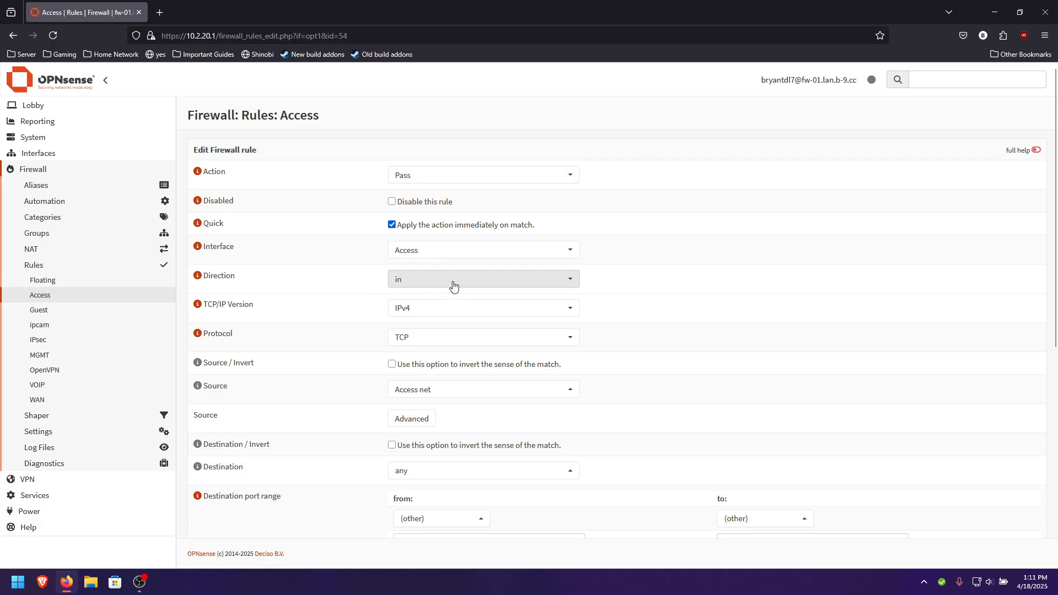
pyautogui.click(461, 337)
pyautogui.click(461, 339)
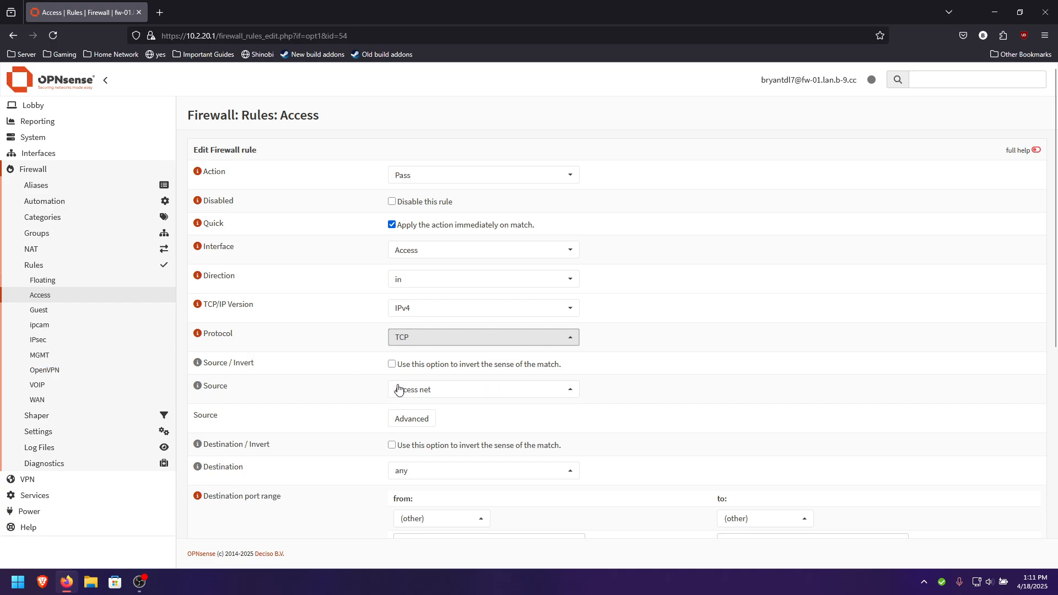
pyautogui.scroll(-1, 385, 342)
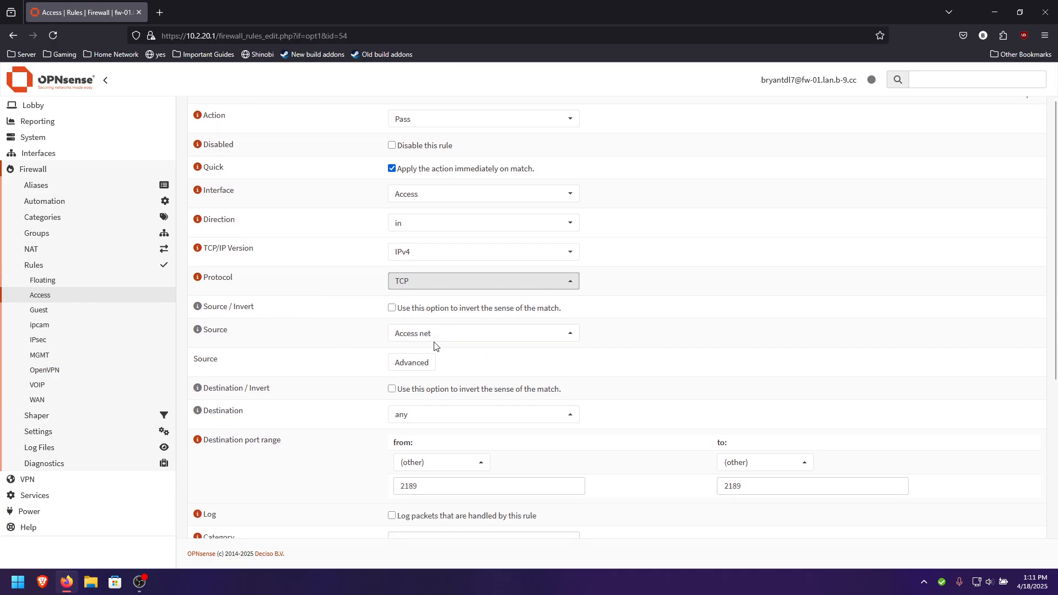
pyautogui.scroll(-1, 375, 430)
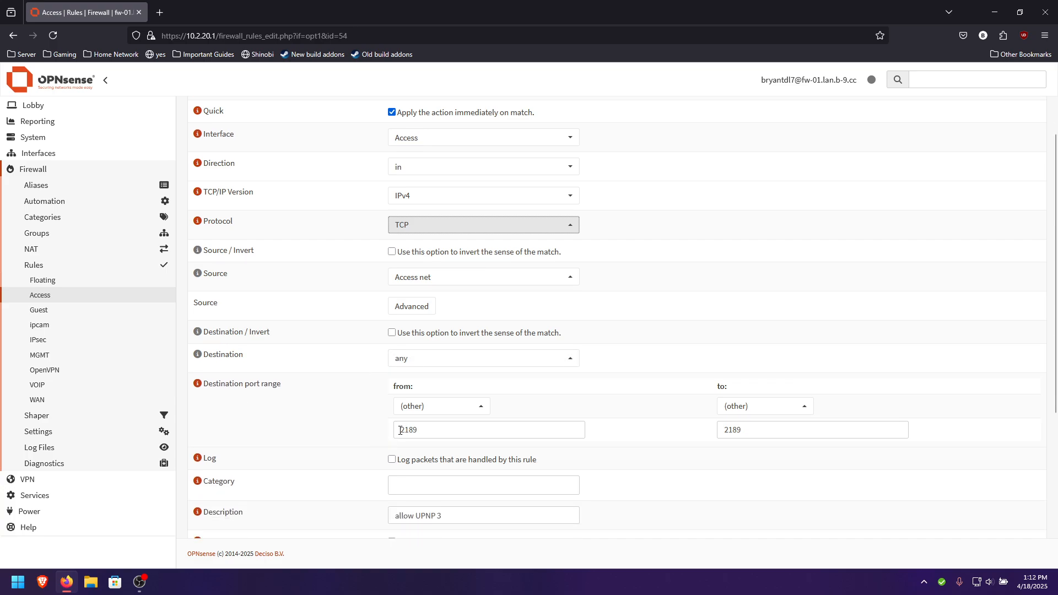
pyautogui.moveTo(400, 430); pyautogui.dragTo(464, 434)
pyautogui.click(716, 432)
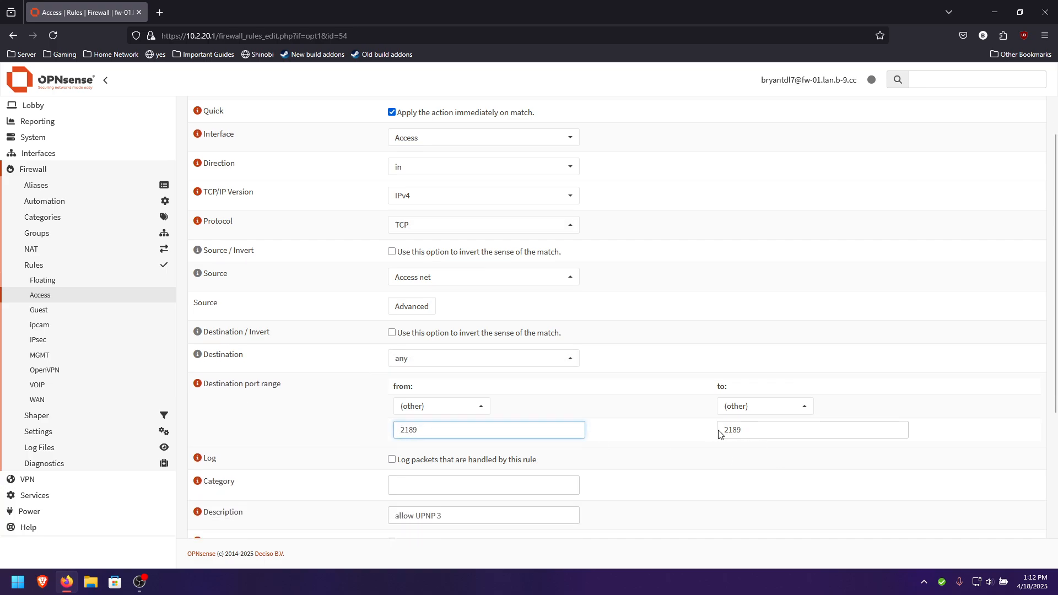
pyautogui.scroll(-4, 636, 424)
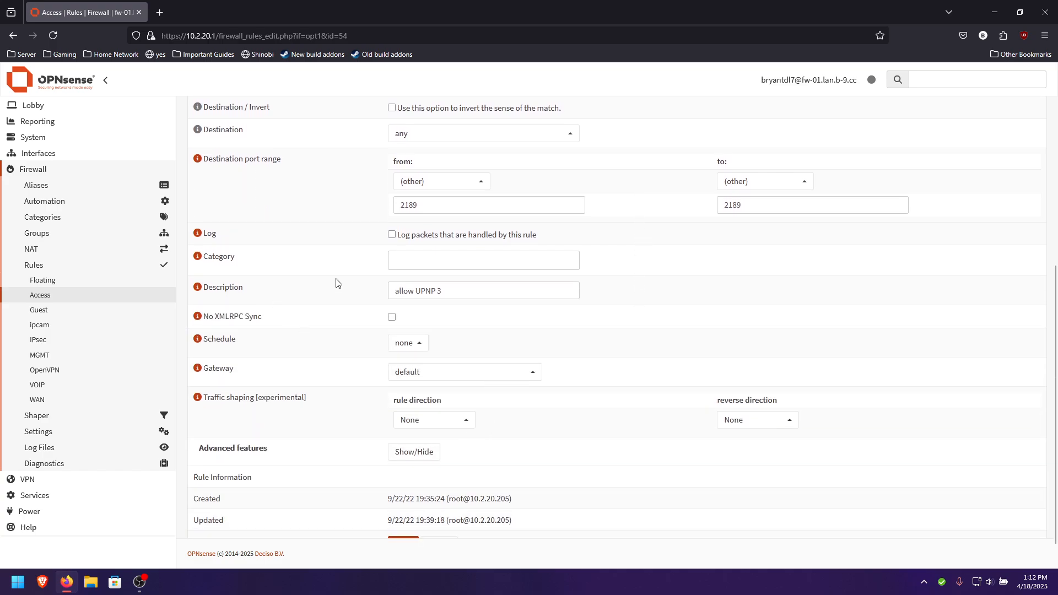
pyautogui.moveTo(396, 290)
pyautogui.mouseDown()
pyautogui.moveTo(480, 304)
pyautogui.moveTo(408, 291)
pyautogui.mouseUp()
pyautogui.scroll(-1, 366, 408)
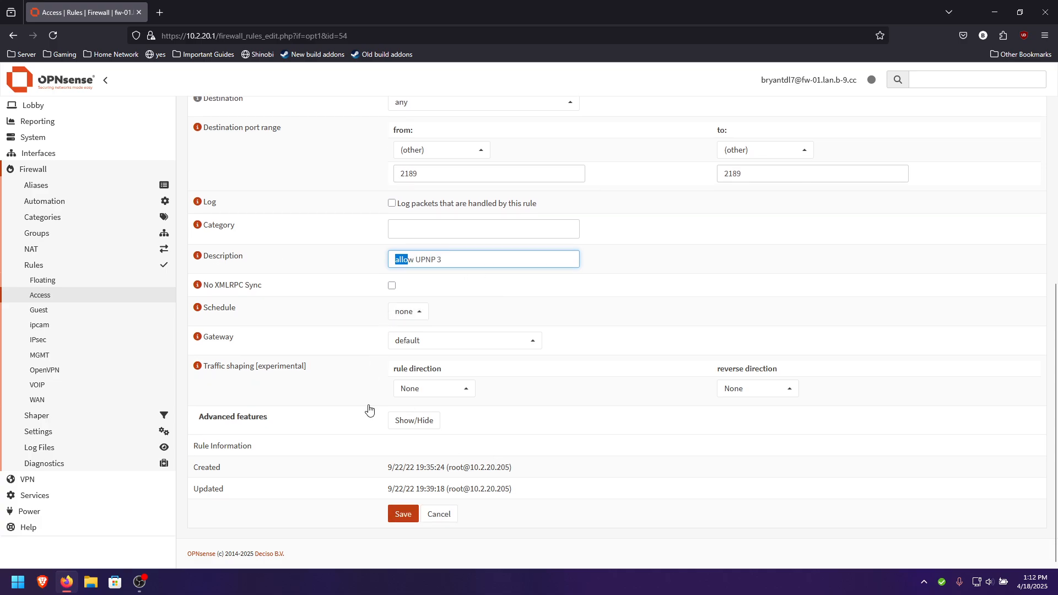
pyautogui.click(446, 516)
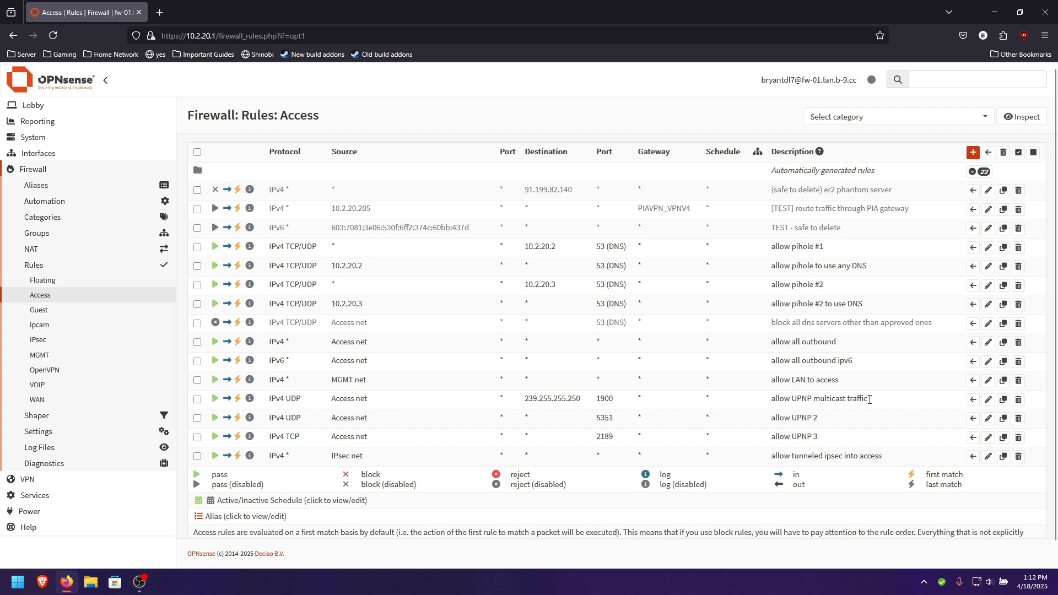
# Change the description of the "allow UPNP multicast traffic" rule to "allow UPNP 1" and save the rule.
pyautogui.click(988, 400)
pyautogui.scroll(-6, 385, 419)
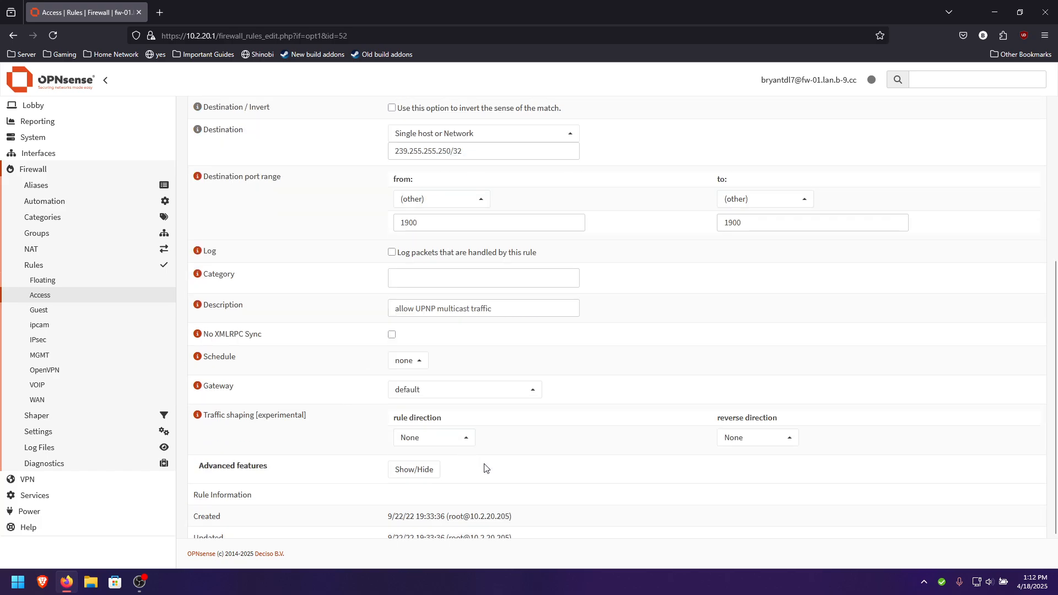
pyautogui.scroll(-1, 484, 468)
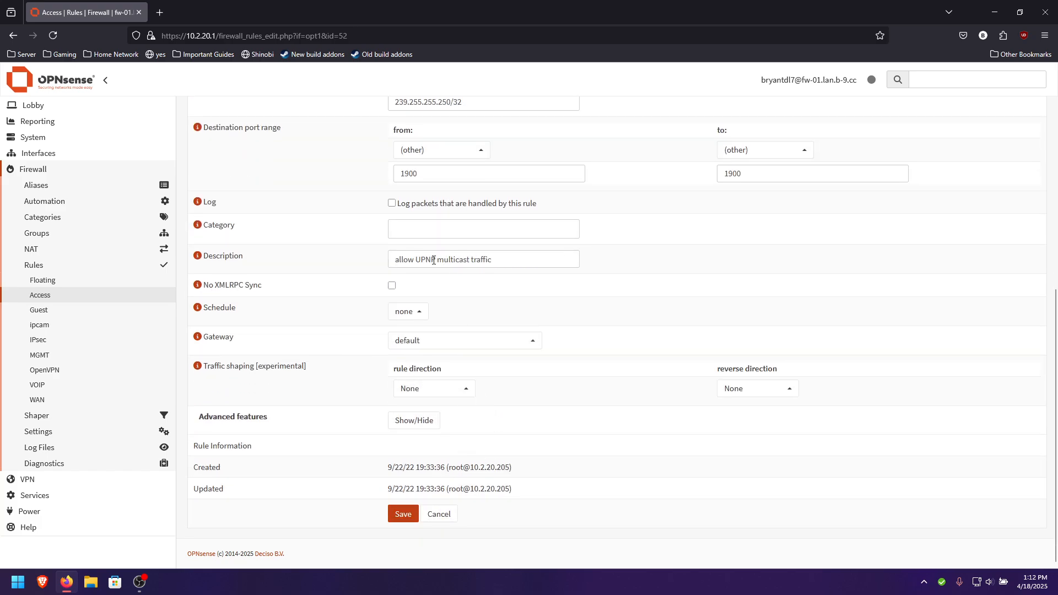
pyautogui.moveTo(434, 260); pyautogui.dragTo(554, 264)
pyautogui.write('1')
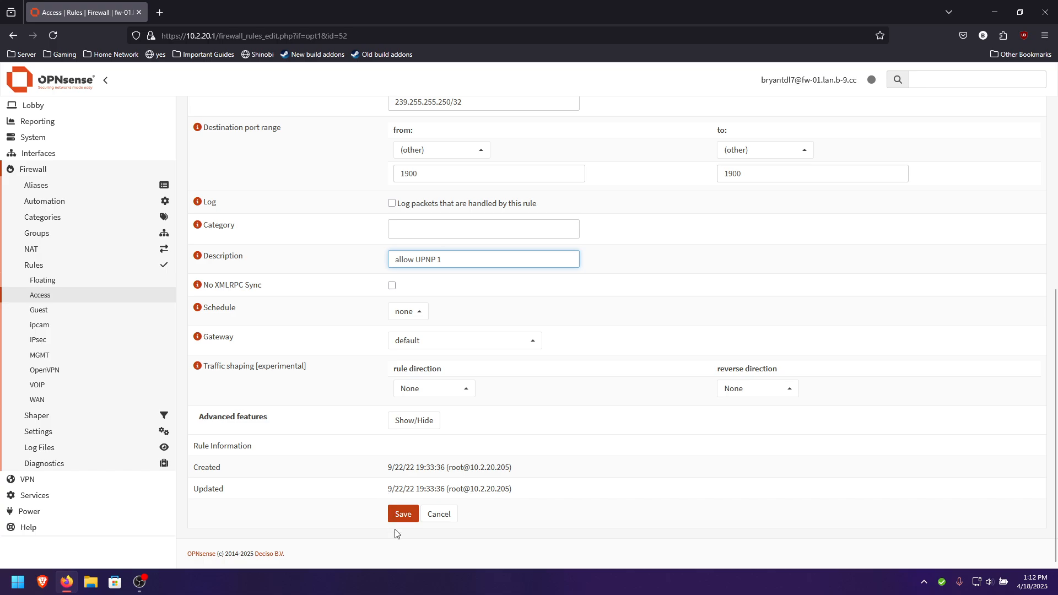
pyautogui.click(401, 514)
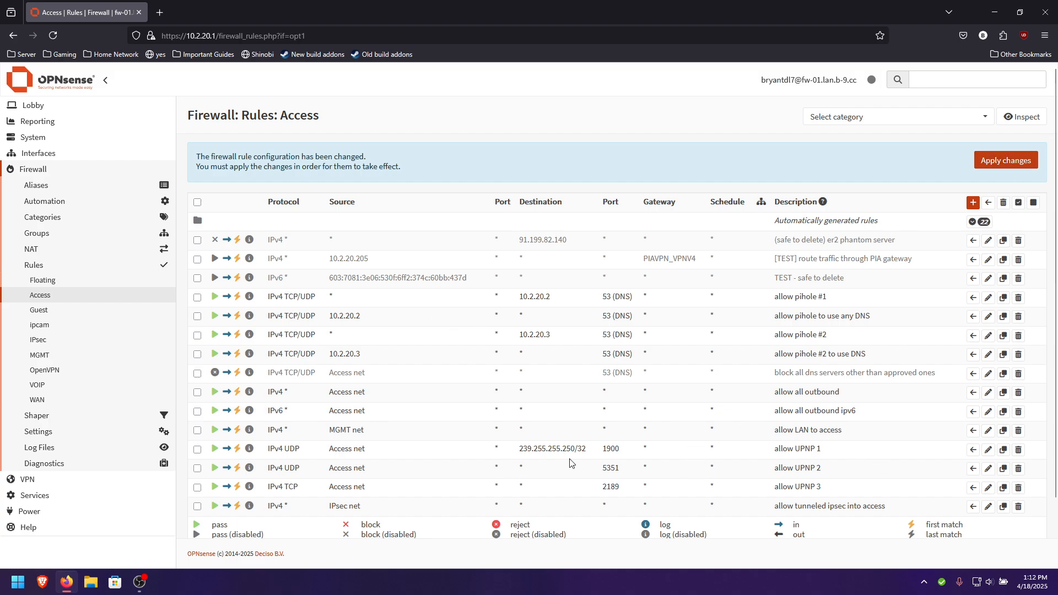
# Examine the three UPNP rules in the Access list alongside the blank form for adding a rule, returning to the list.
pyautogui.moveTo(273, 446); pyautogui.dragTo(827, 485)
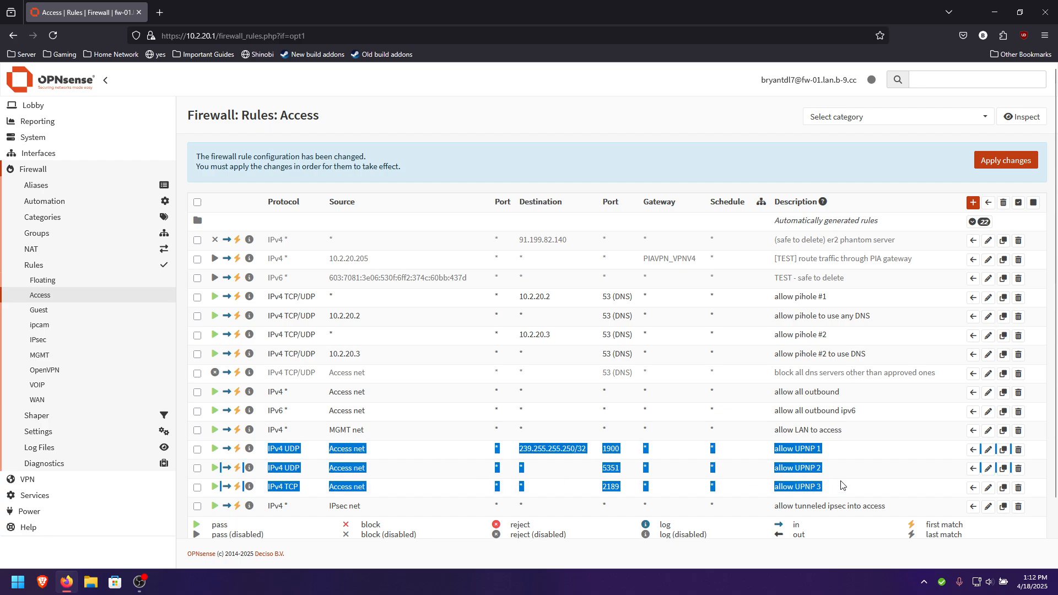
pyautogui.click(841, 485)
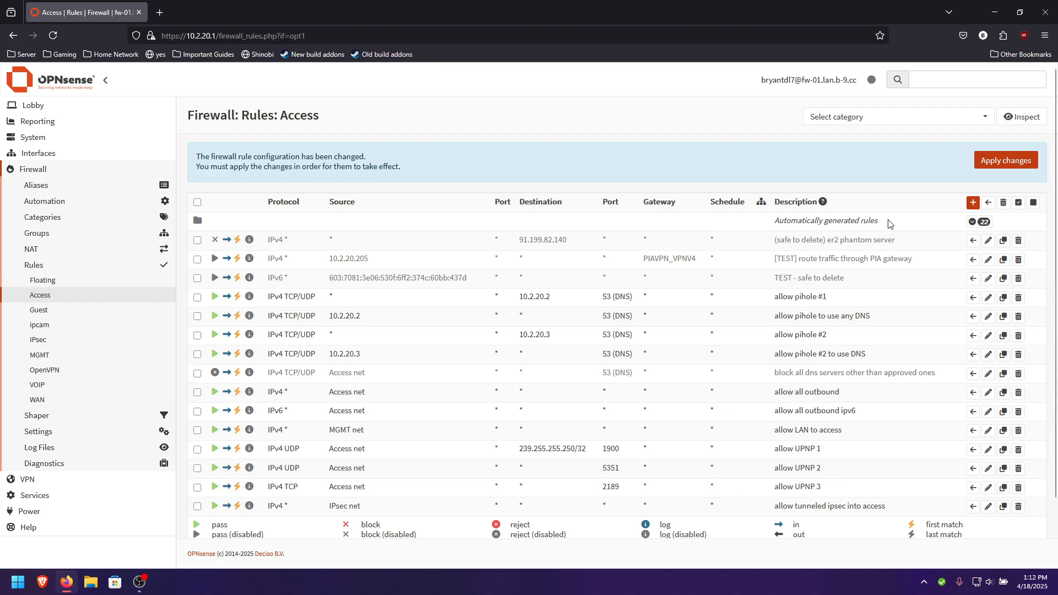
pyautogui.click(972, 205)
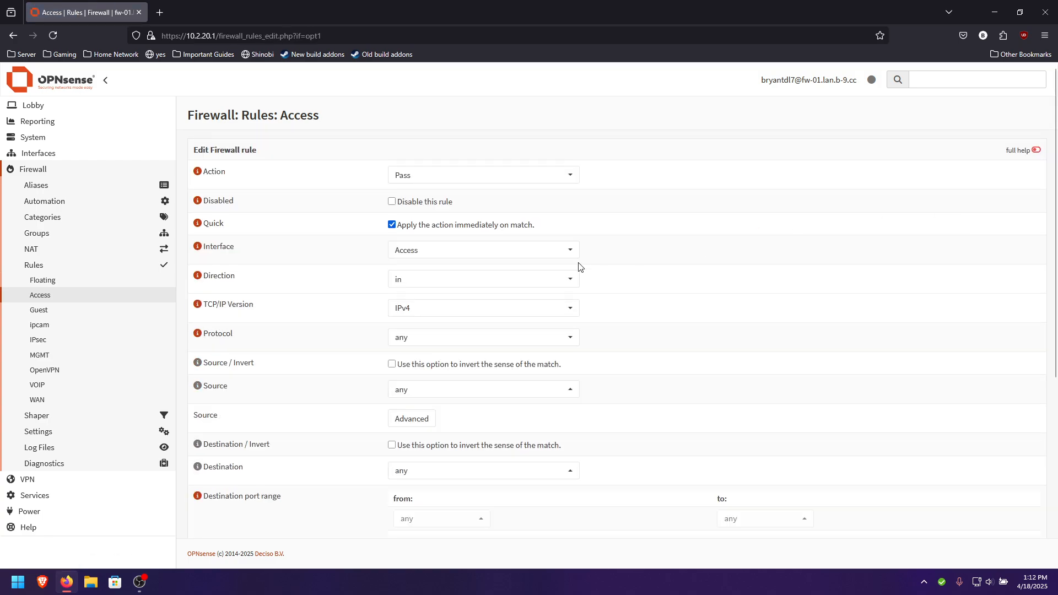
pyautogui.scroll(-3, 374, 354)
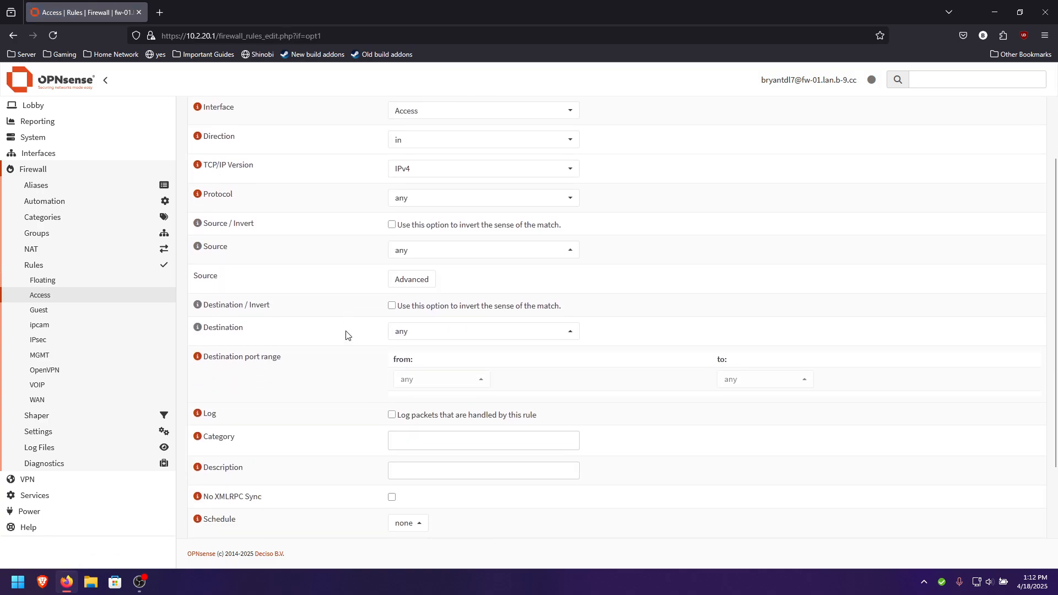
pyautogui.click(116, 297)
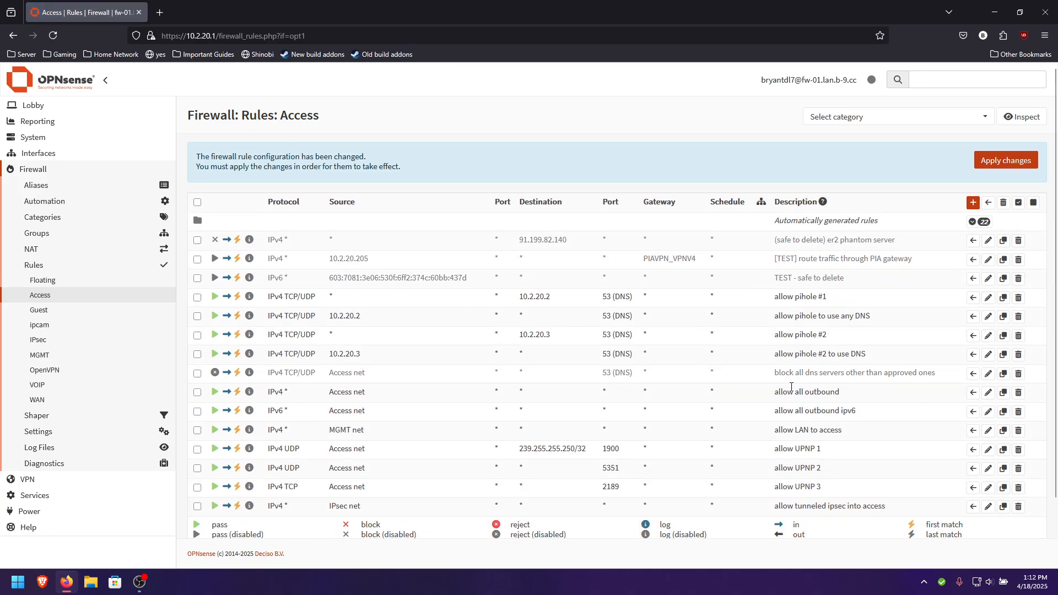
# Review the protocols, sources, destinations and ports of the three UPNP rules within the full Access rule list.
pyautogui.scroll(-3, 616, 430)
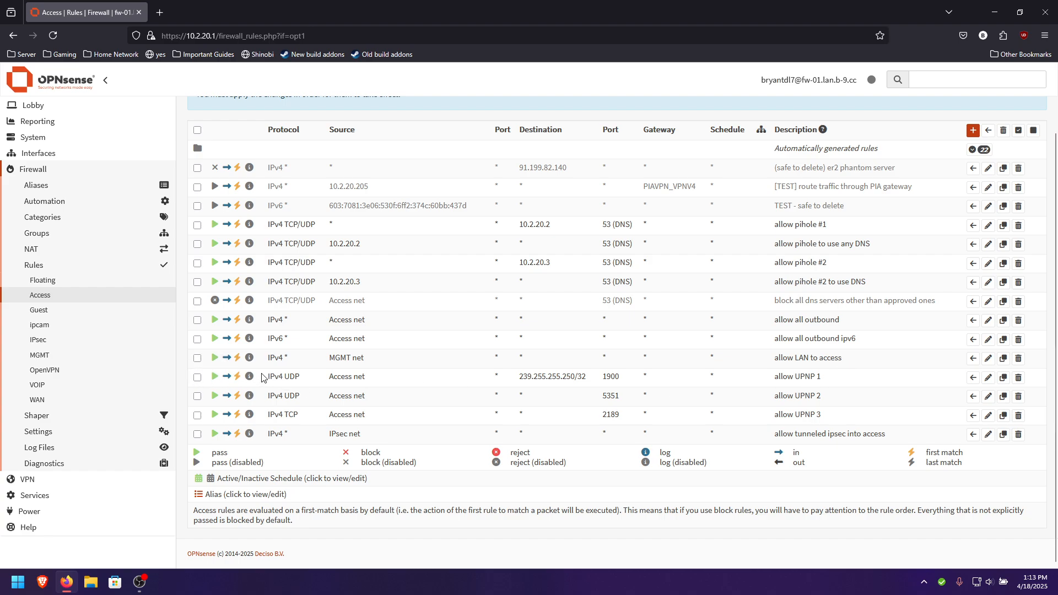
pyautogui.moveTo(262, 378); pyautogui.dragTo(861, 421)
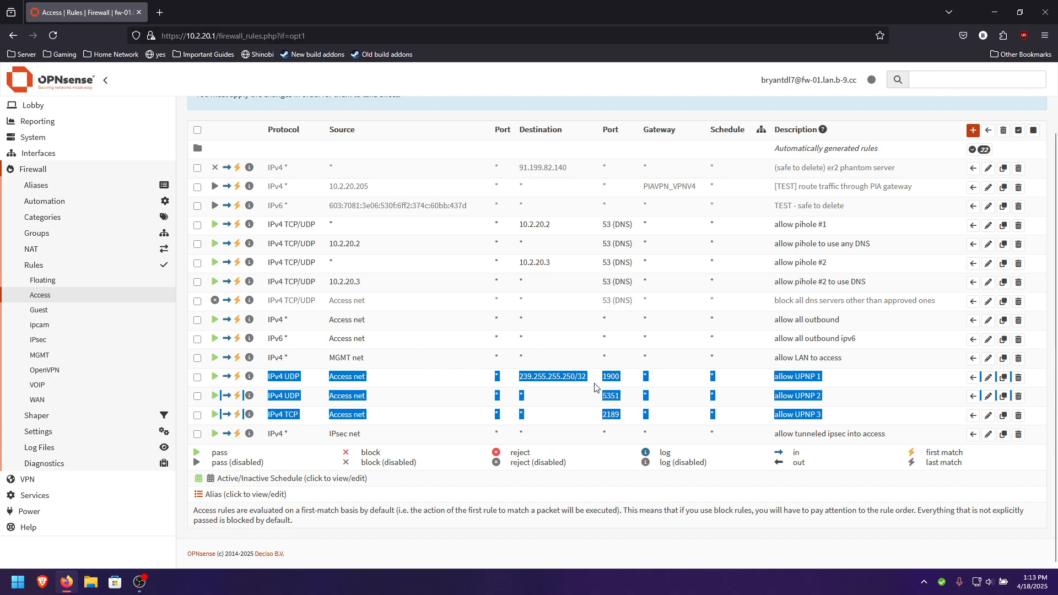
pyautogui.click(576, 414)
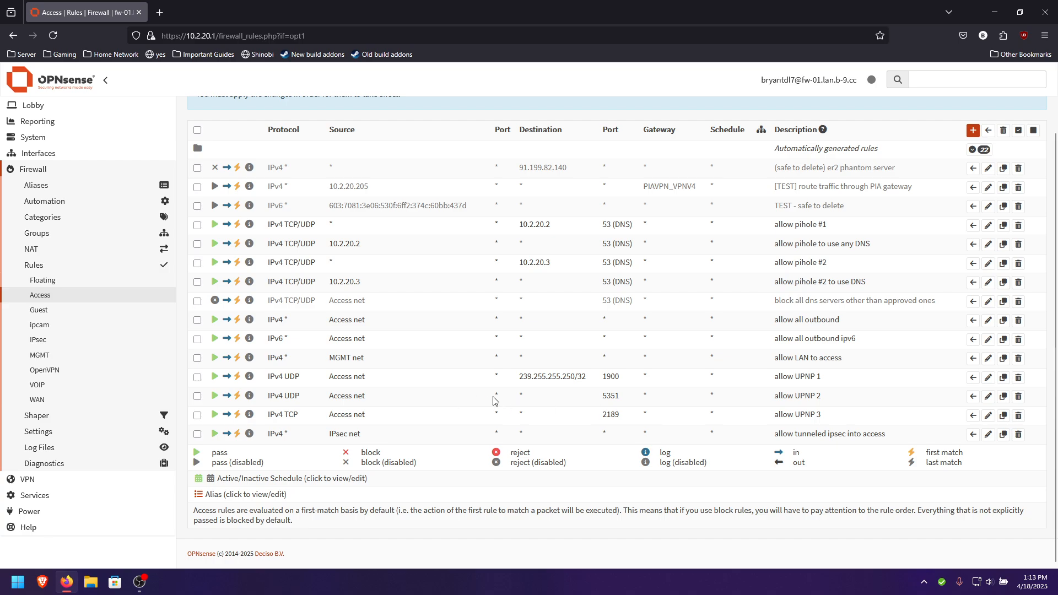
pyautogui.scroll(2, 877, 289)
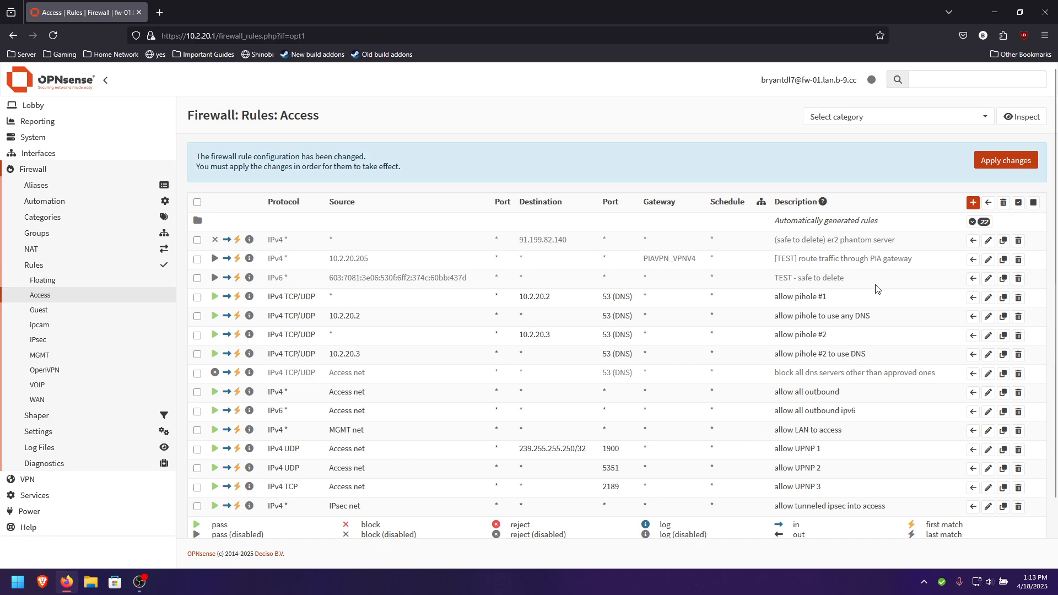
# Apply the pending firewall rule changes and open the Universal Plug and Play service settings.
pyautogui.click(1006, 162)
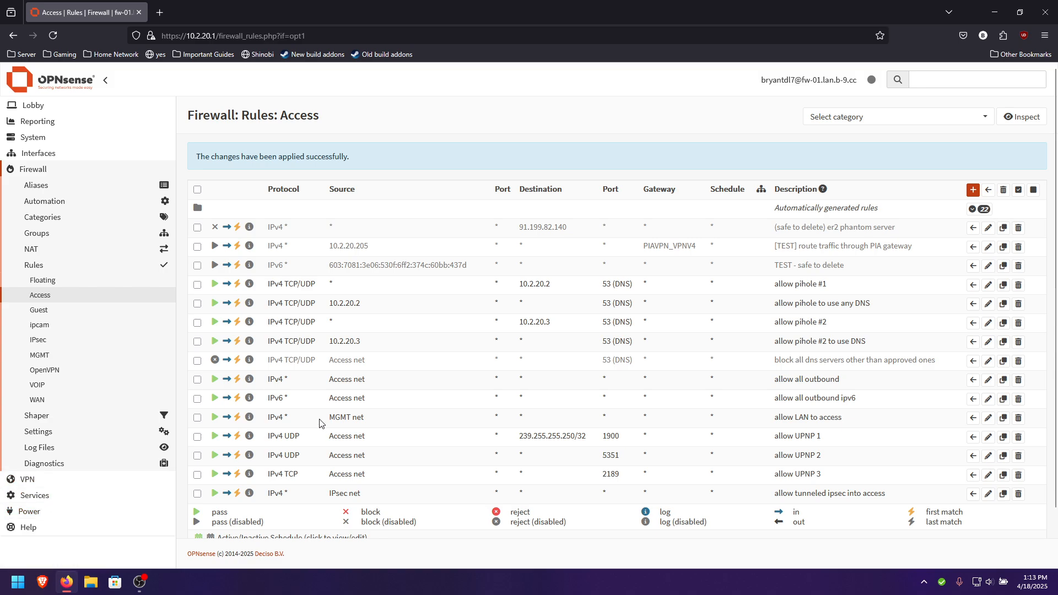
pyautogui.click(108, 499)
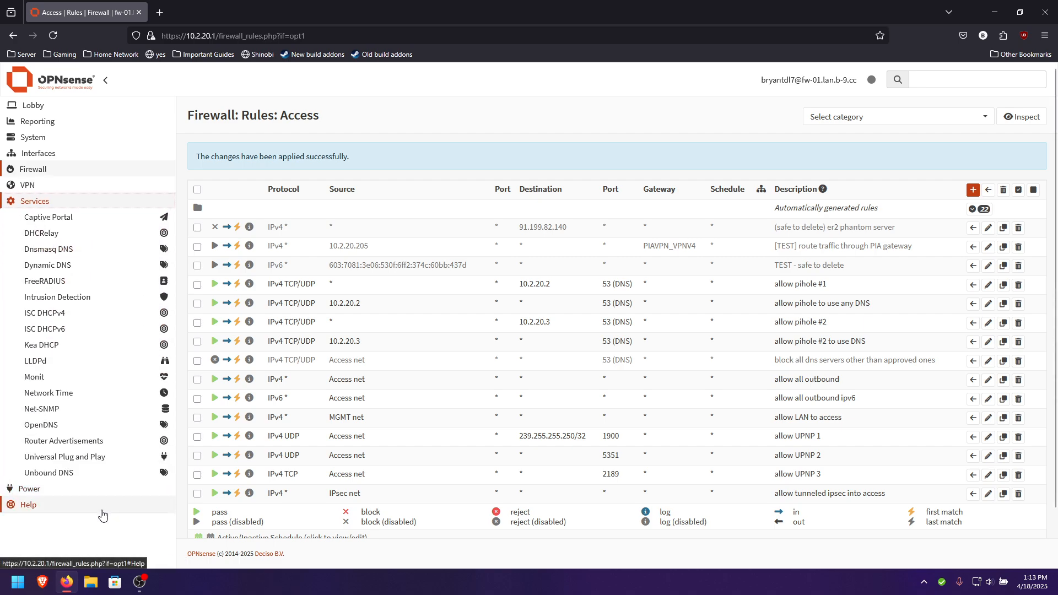
pyautogui.click(107, 463)
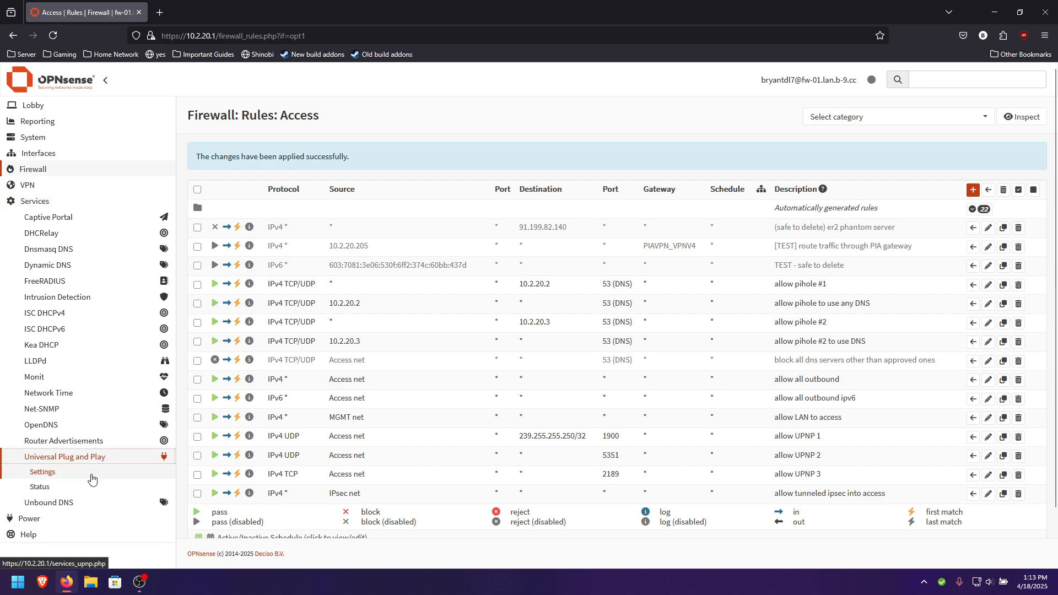
pyautogui.click(91, 478)
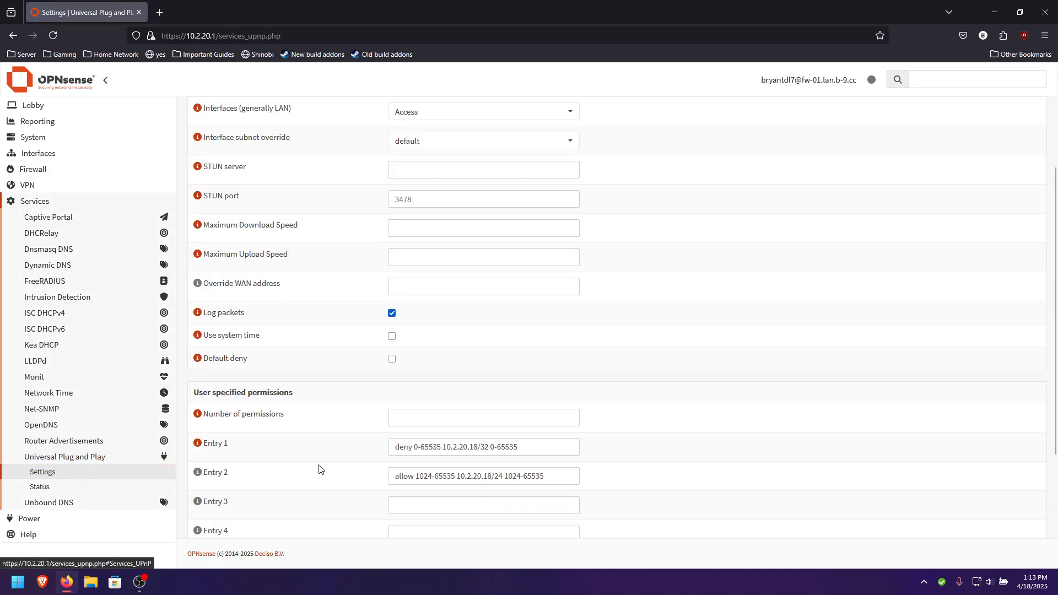
# Turn on full help for the UPnP settings and read the descriptions of both port mapping options.
pyautogui.scroll(4, 300, 383)
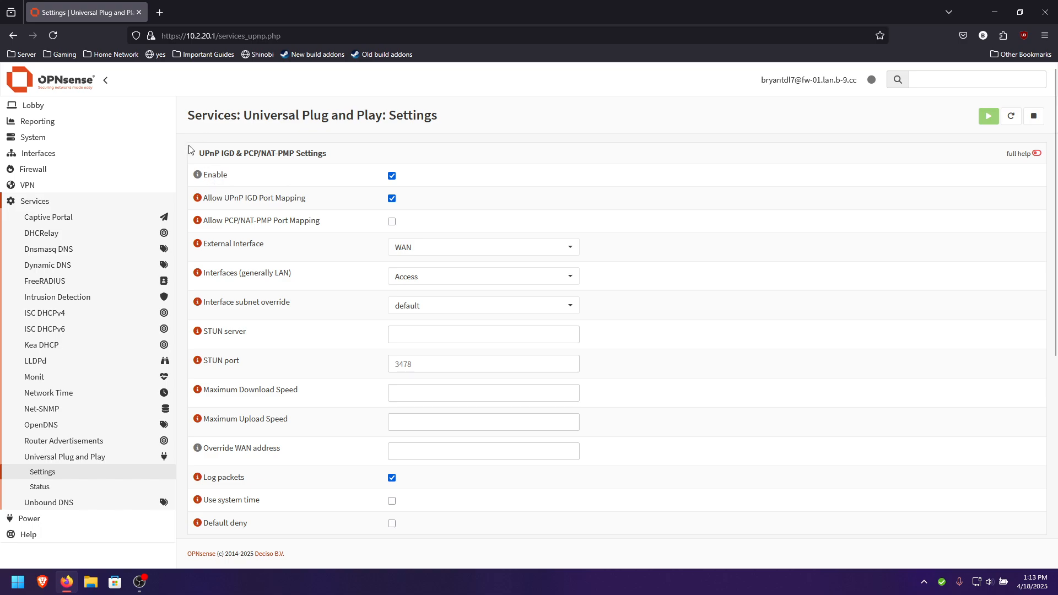
pyautogui.click(195, 201)
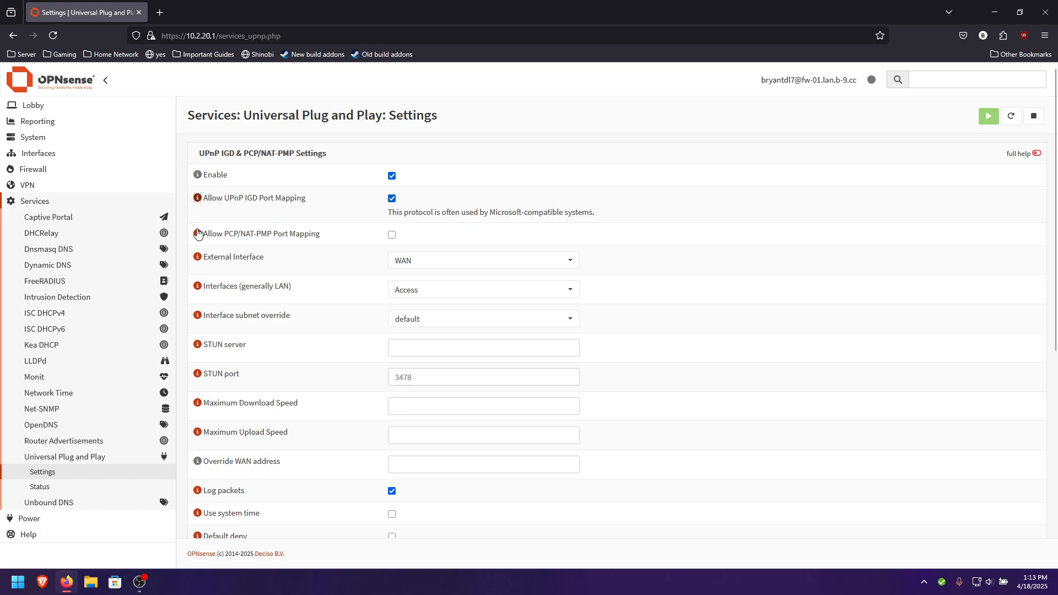
pyautogui.click(1037, 154)
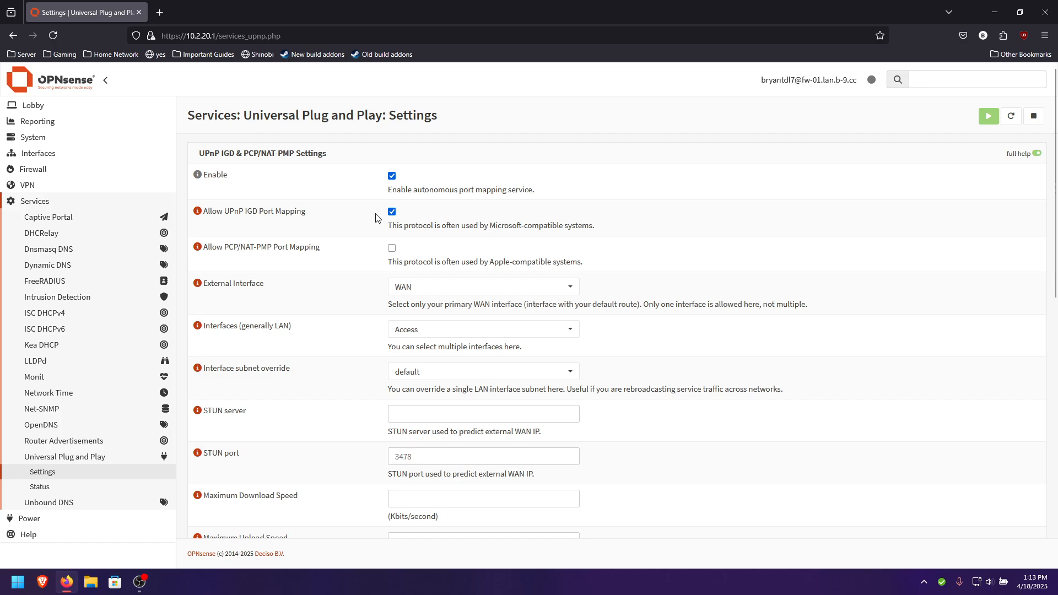
pyautogui.moveTo(489, 227); pyautogui.dragTo(620, 229)
pyautogui.moveTo(488, 262); pyautogui.dragTo(642, 265)
pyautogui.click(642, 265)
# Examine the available choices for the External Interface, leaving WAN selected.
pyautogui.click(411, 294)
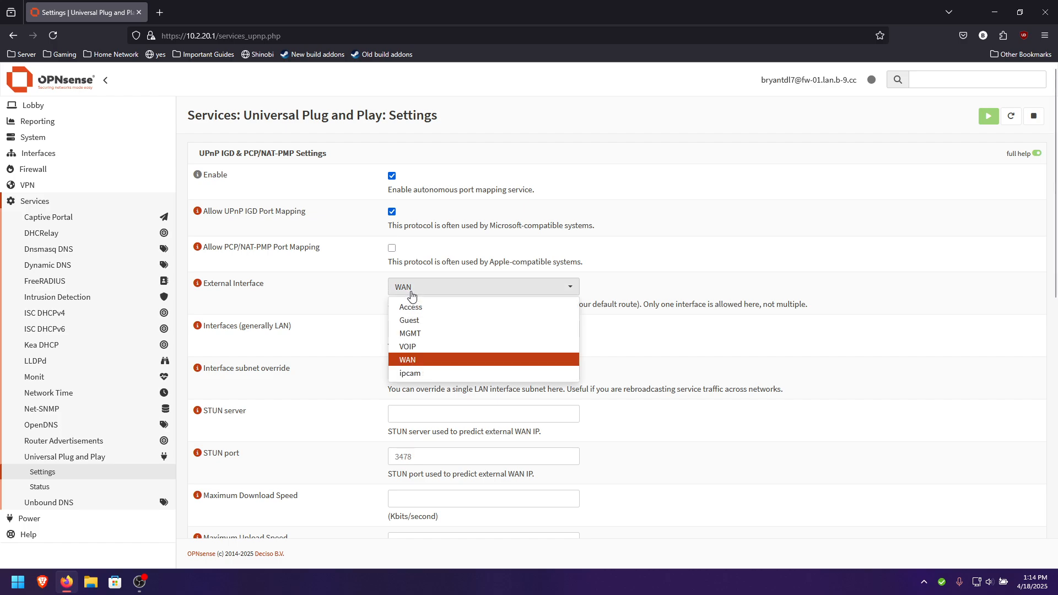
pyautogui.click(411, 294)
pyautogui.click(411, 294)
pyautogui.click(411, 295)
pyautogui.click(411, 294)
pyautogui.click(411, 294)
pyautogui.click(411, 294)
pyautogui.click(411, 294)
pyautogui.click(411, 294)
pyautogui.click(411, 295)
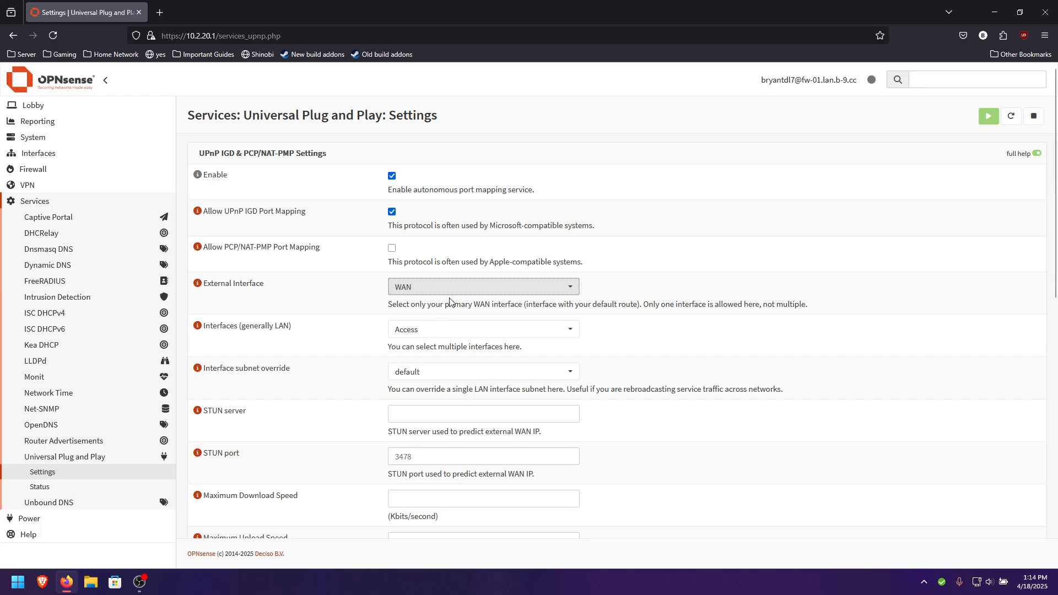
# Try selecting Guest, MGMT, WAN and ipcam as Interfaces (generally LAN), and return the selection to Access only.
pyautogui.click(443, 326)
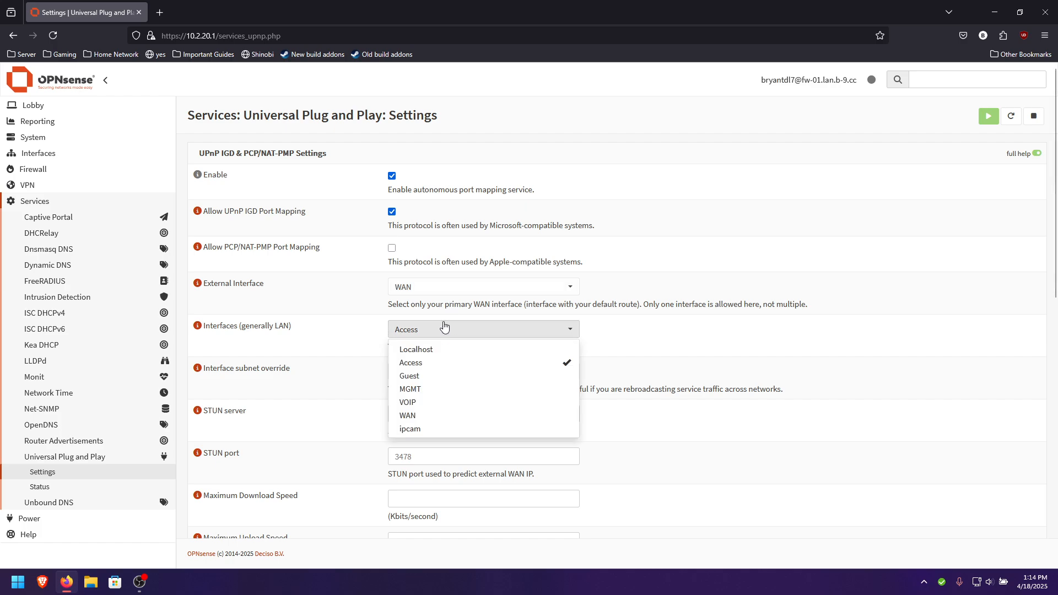
pyautogui.click(423, 415)
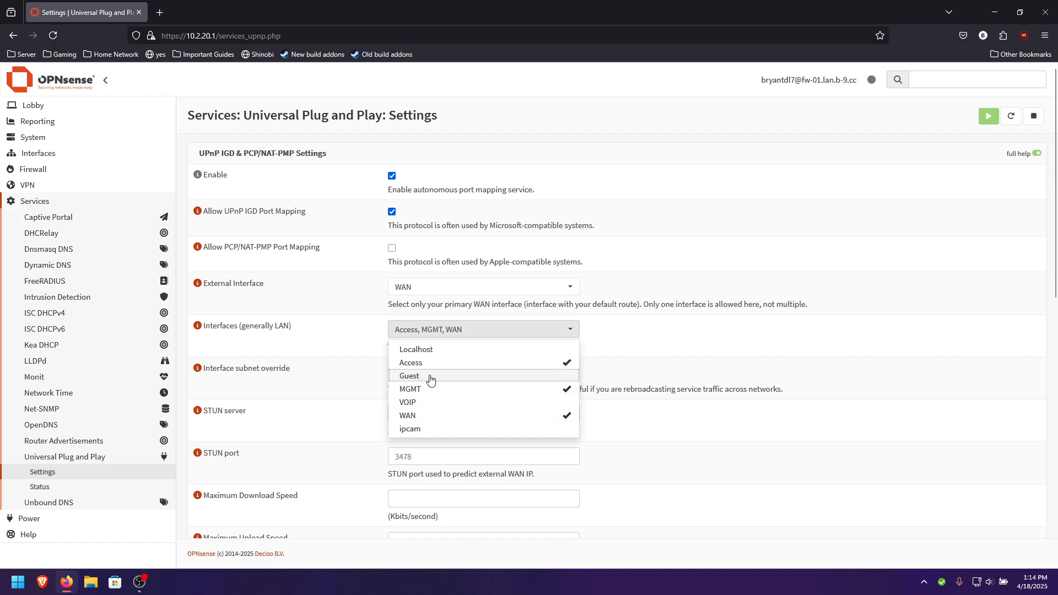
pyautogui.click(429, 389)
pyautogui.click(442, 363)
pyautogui.click(443, 376)
pyautogui.click(442, 390)
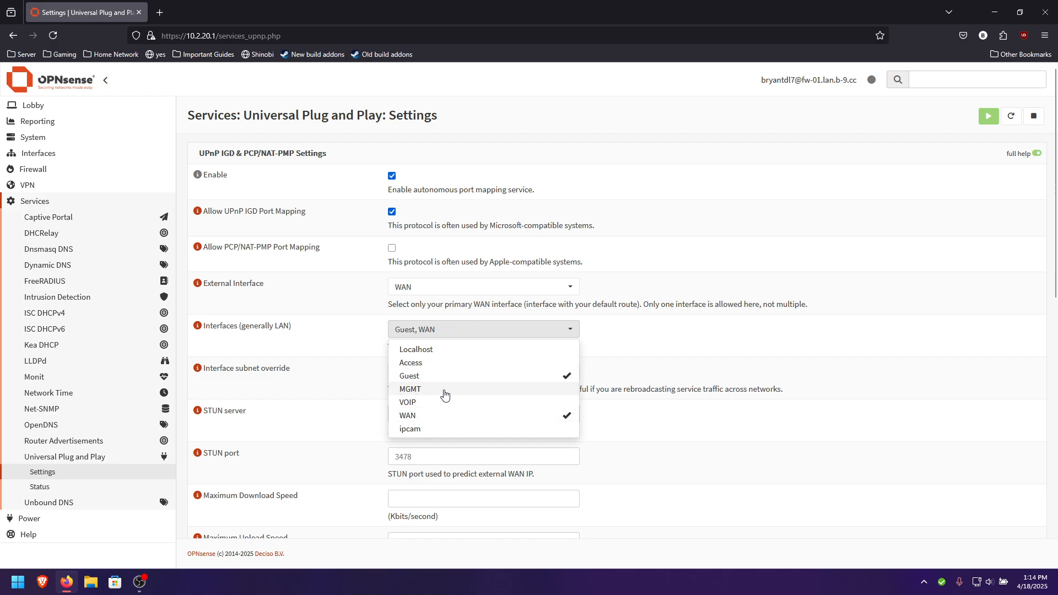
pyautogui.click(448, 429)
pyautogui.click(454, 378)
pyautogui.click(448, 364)
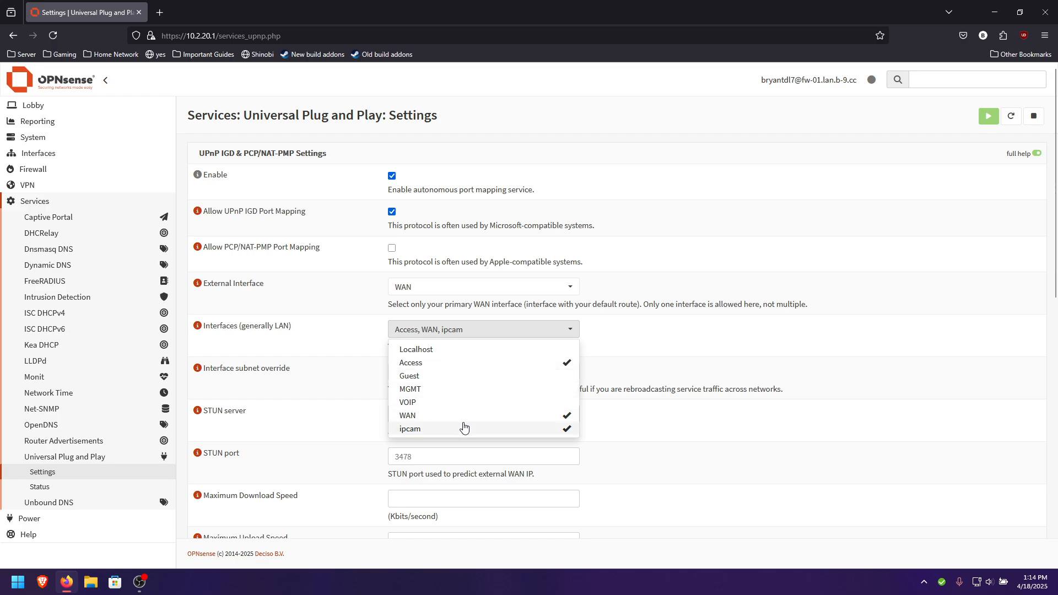
pyautogui.click(458, 416)
pyautogui.click(460, 429)
pyautogui.click(323, 392)
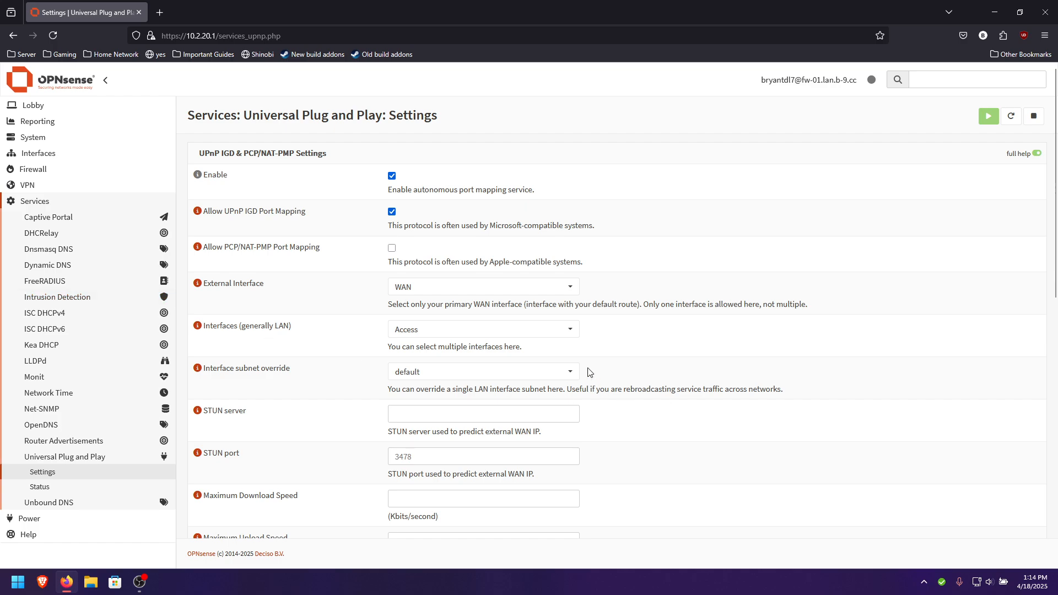
pyautogui.click(472, 329)
pyautogui.click(471, 329)
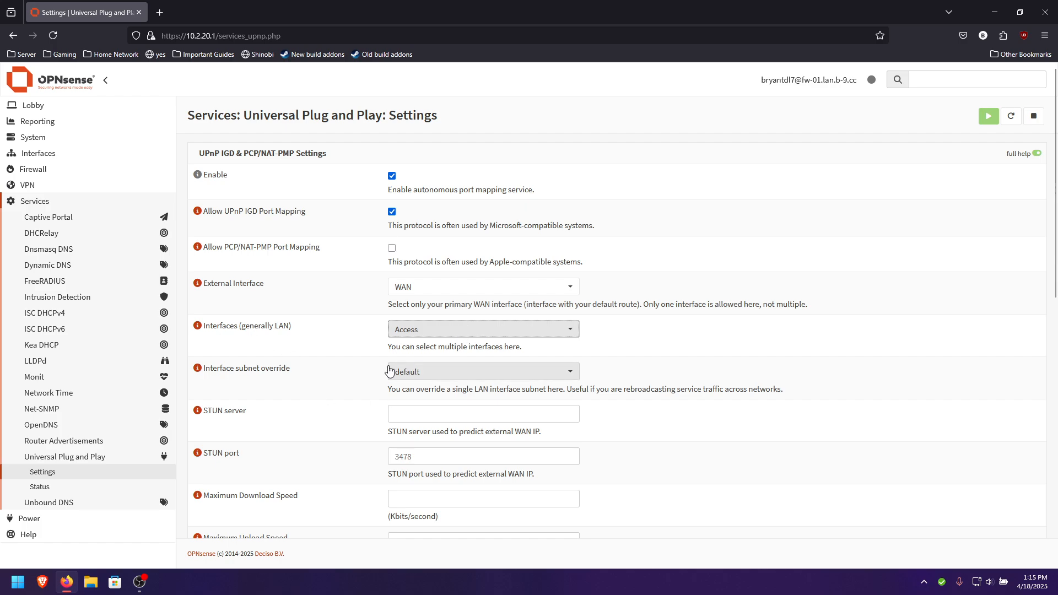
# Review the STUN, speed limit, packet logging, default deny and number of permissions settings without changing them.
pyautogui.scroll(-2, 388, 369)
pyautogui.click(431, 387)
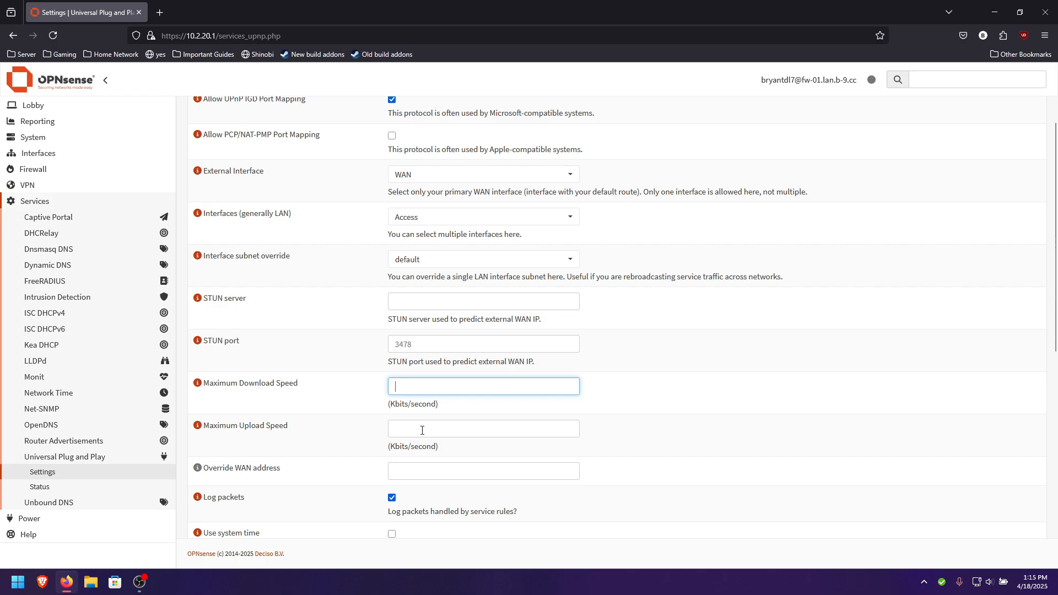
pyautogui.press('Tab')
pyautogui.click(453, 347)
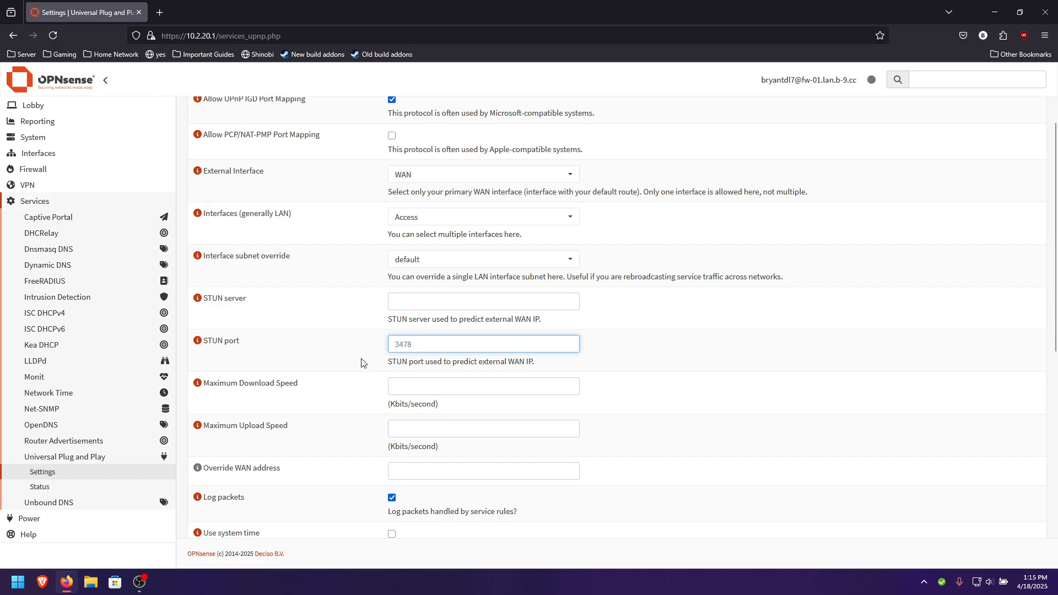
pyautogui.scroll(-2, 353, 363)
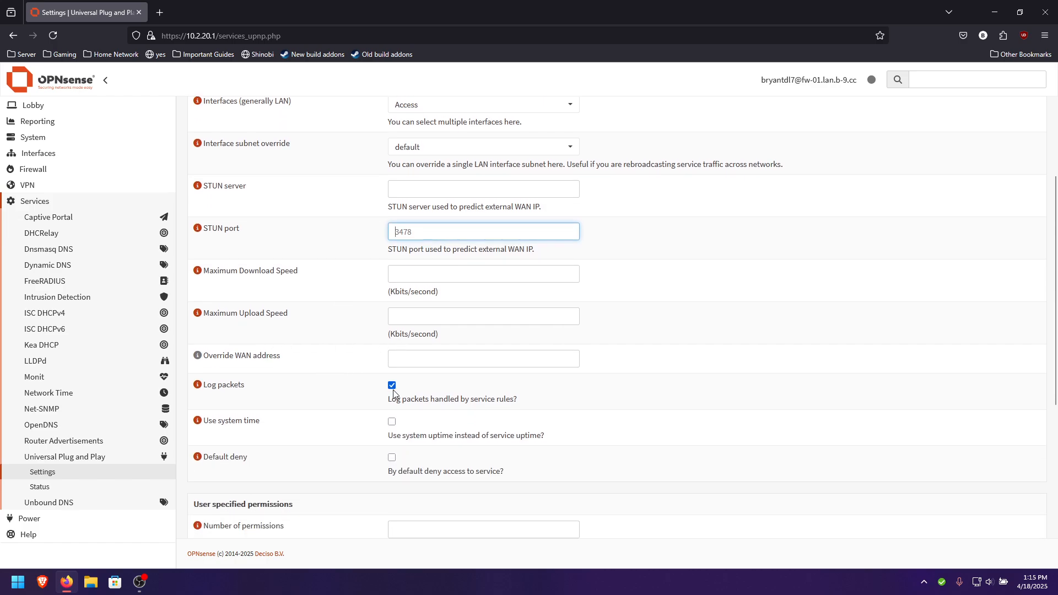
pyautogui.scroll(-1, 343, 350)
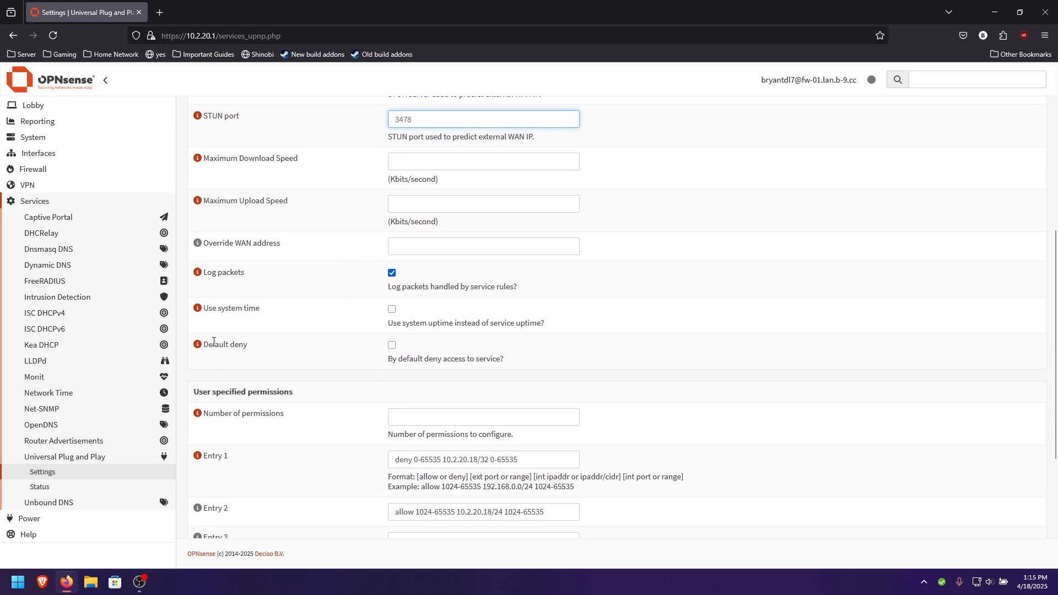
pyautogui.click(396, 346)
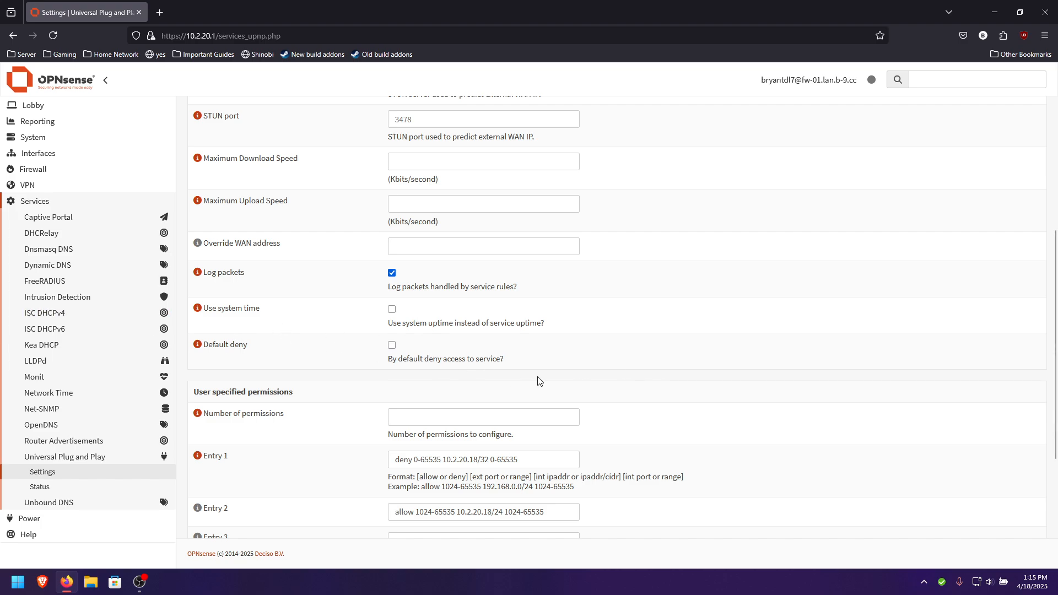
pyautogui.scroll(-2, 468, 353)
pyautogui.click(414, 305)
pyautogui.click(717, 324)
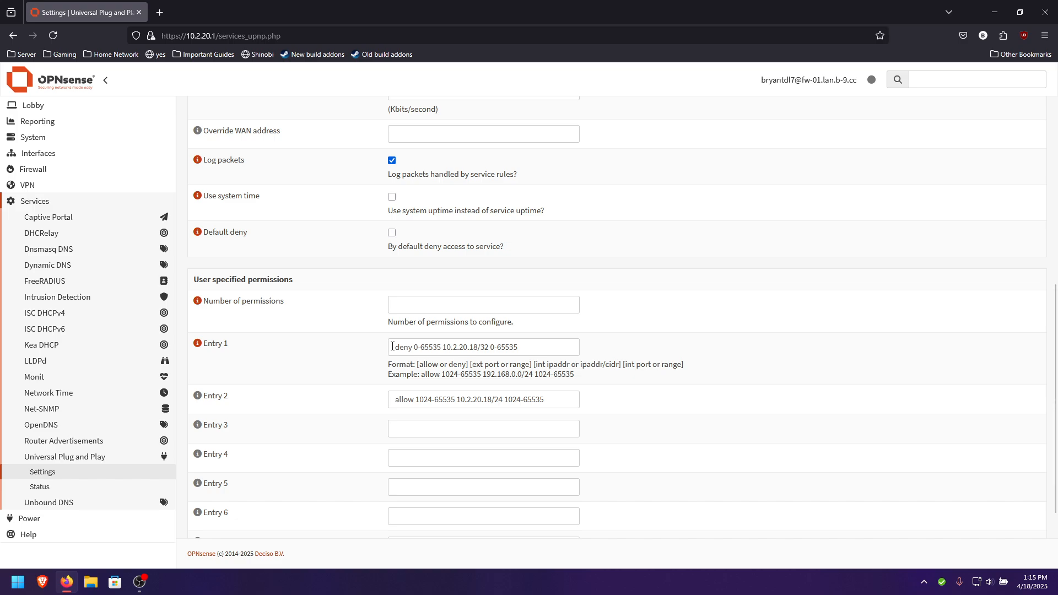
# Examine the deny rule in Entry 1 of the user specified permissions against the format and example beneath it.
pyautogui.moveTo(392, 346); pyautogui.dragTo(459, 347)
pyautogui.moveTo(621, 359); pyautogui.dragTo(524, 351)
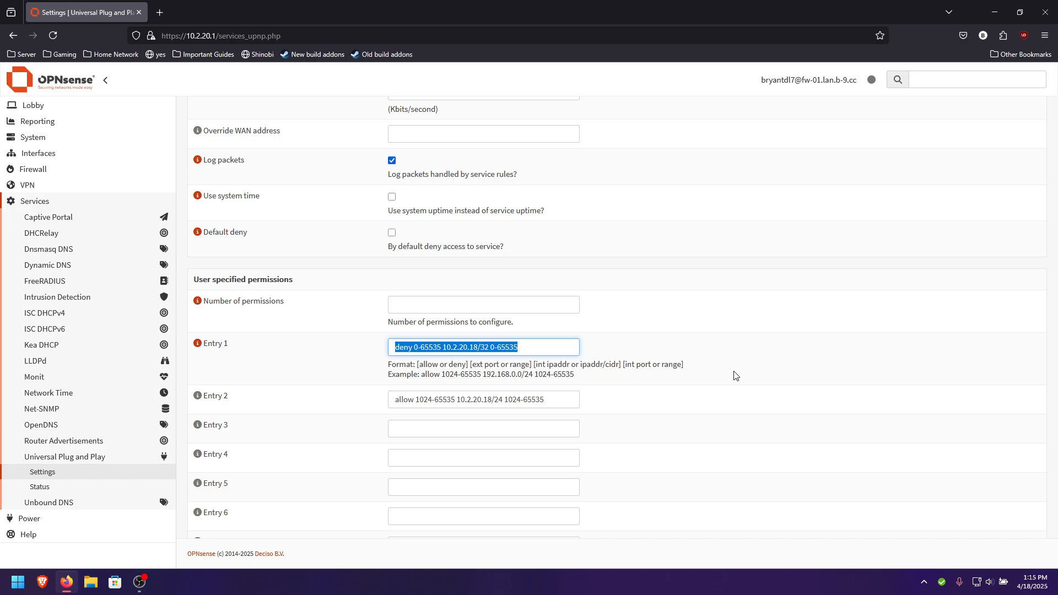
pyautogui.click(417, 359)
pyautogui.moveTo(394, 347); pyautogui.dragTo(525, 345)
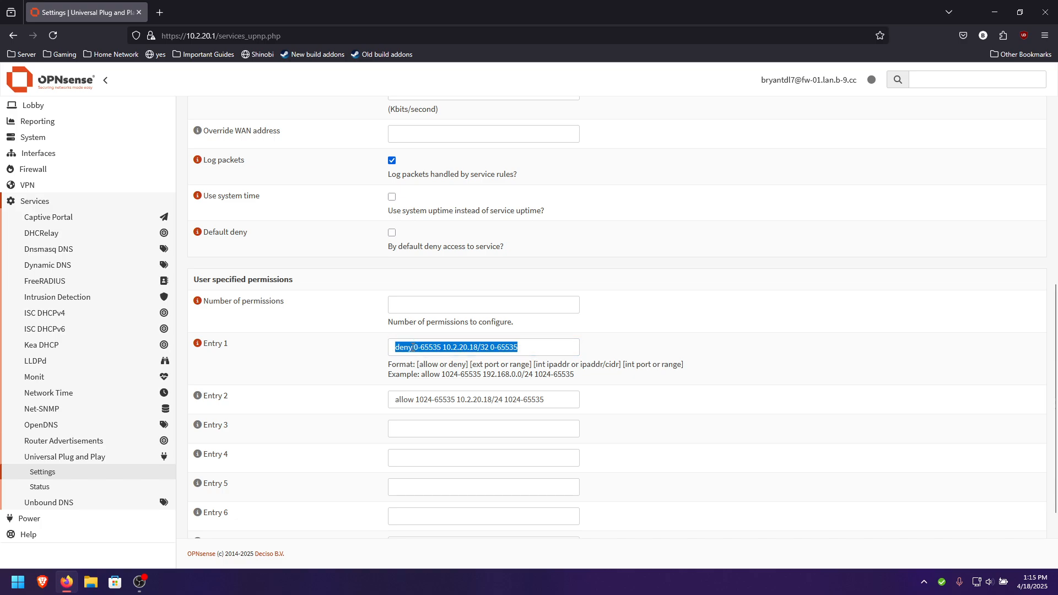
pyautogui.click(433, 347)
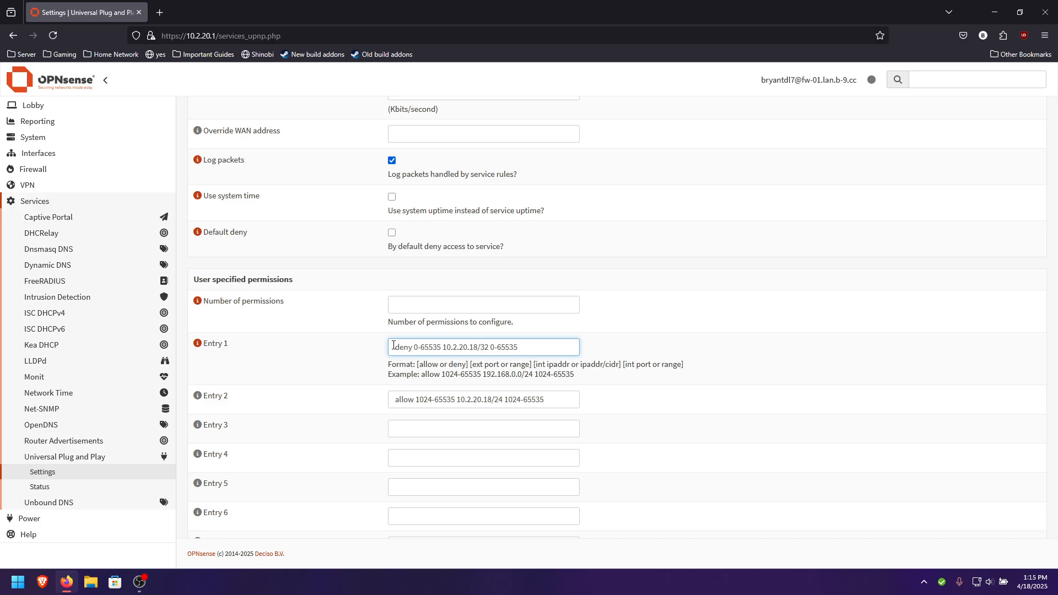
pyautogui.moveTo(393, 346); pyautogui.dragTo(562, 346)
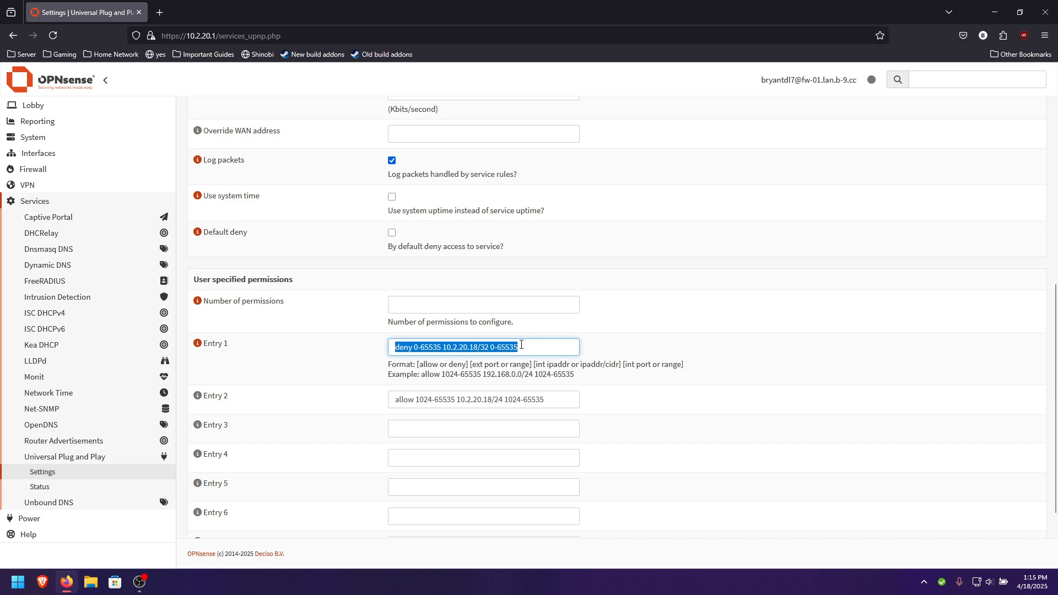
pyautogui.click(288, 360)
pyautogui.moveTo(388, 400); pyautogui.dragTo(623, 406)
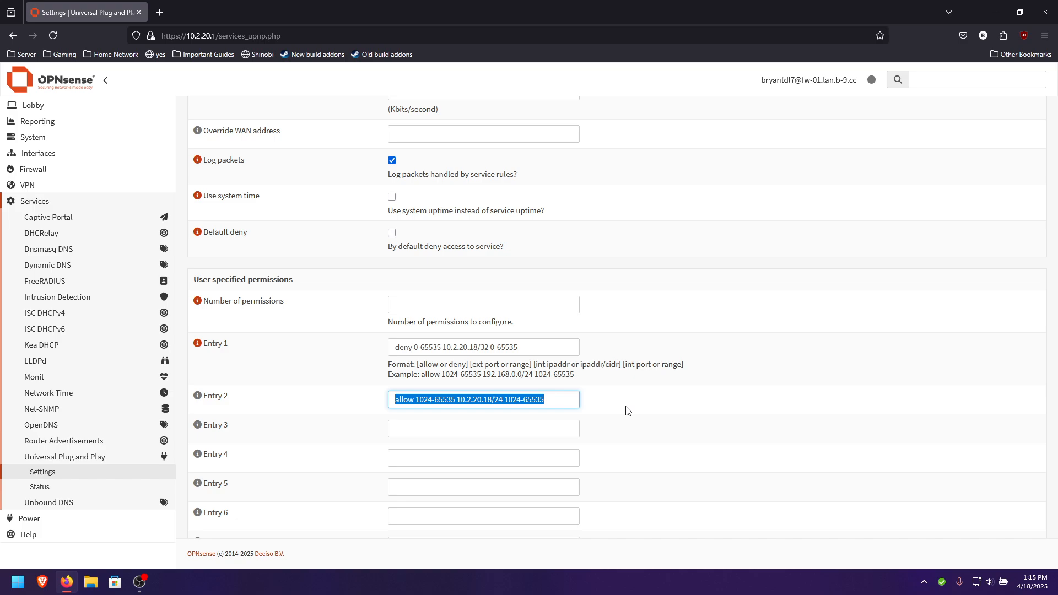
pyautogui.click(393, 392)
pyautogui.moveTo(415, 398); pyautogui.dragTo(490, 399)
pyautogui.click(488, 402)
pyautogui.click(492, 399)
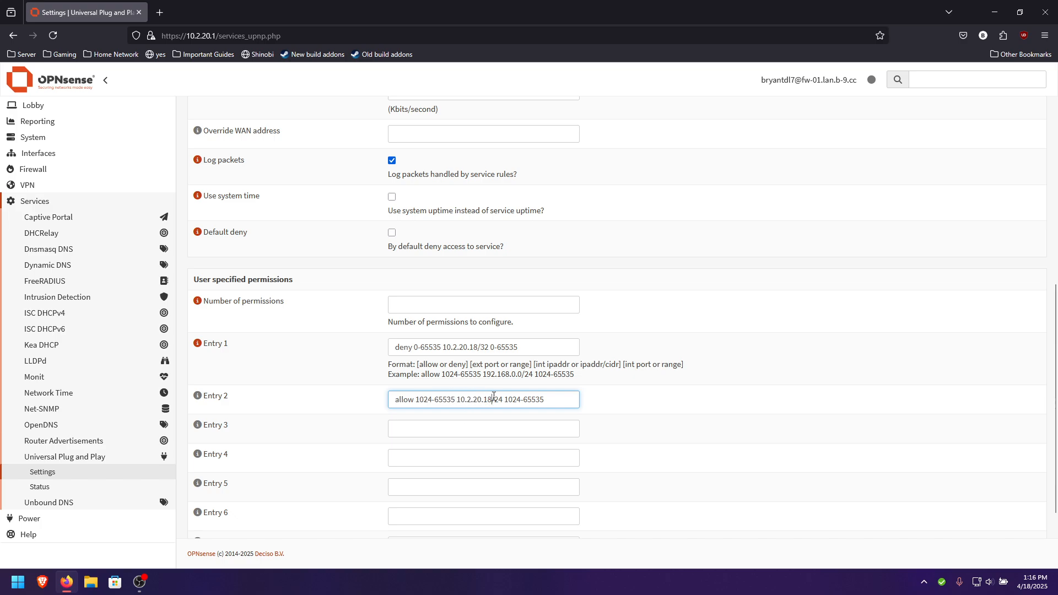
pyautogui.press('BackSpace')
pyautogui.press('BackSpace')
pyautogui.write('0')
pyautogui.moveTo(457, 402); pyautogui.dragTo(500, 398)
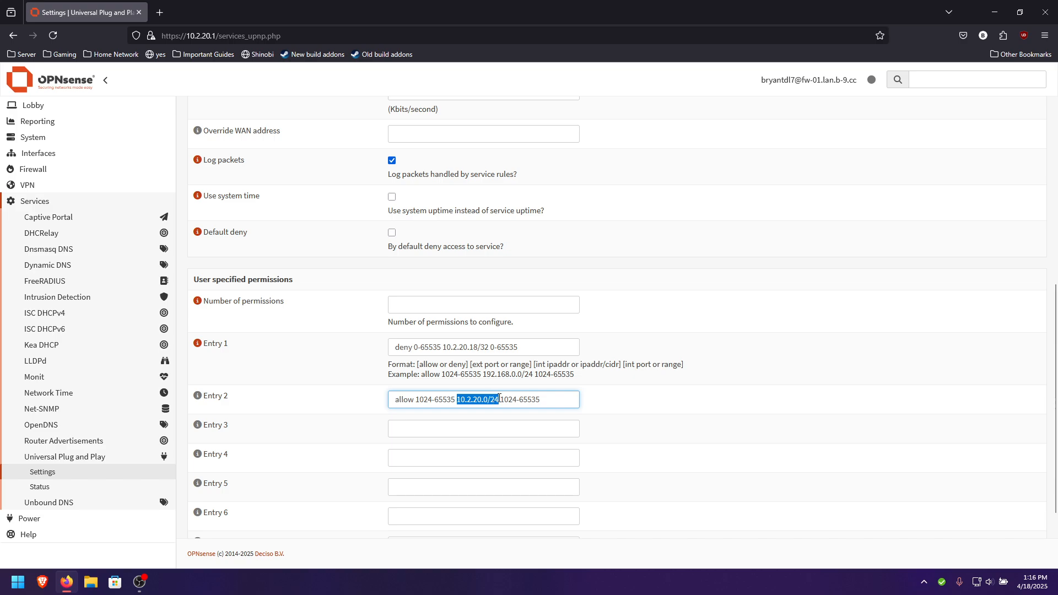
# Switch to a Windows PowerShell terminal and run ipconfig to list the computer's network configuration.
pyautogui.press('super+x')
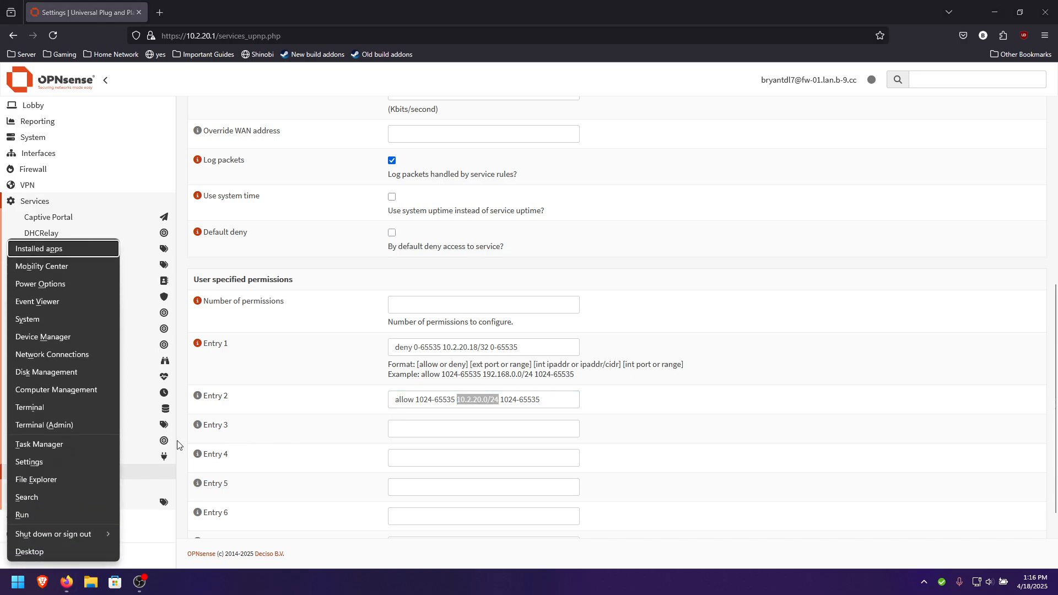
pyautogui.click(92, 409)
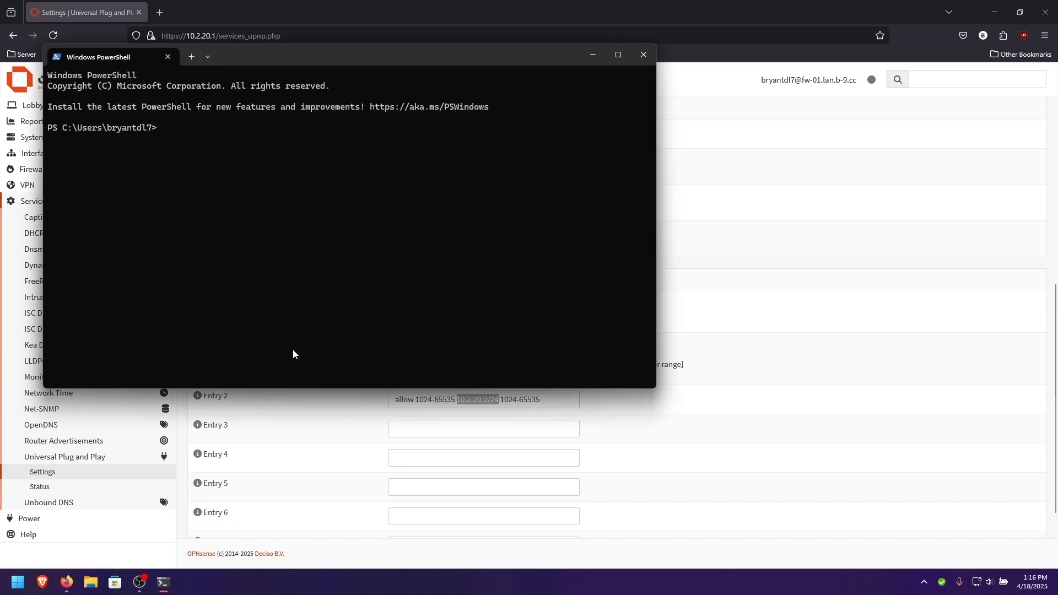
pyautogui.write('ipconfig')
pyautogui.press('Return')
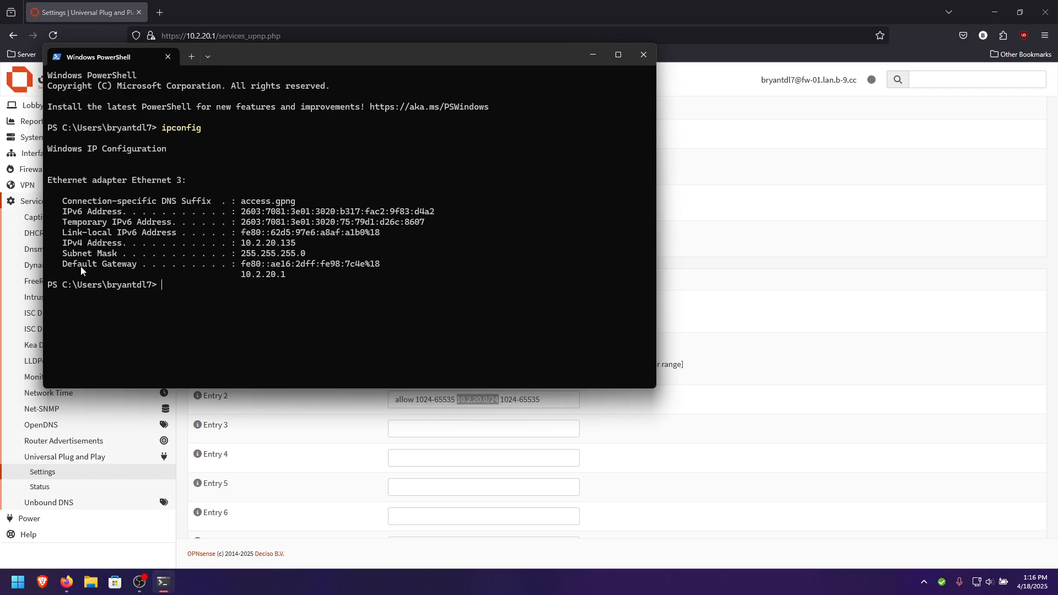
# Compare the default gateway and subnet mask in the ipconfig output with the network in Entry 2.
pyautogui.moveTo(242, 274); pyautogui.dragTo(287, 278)
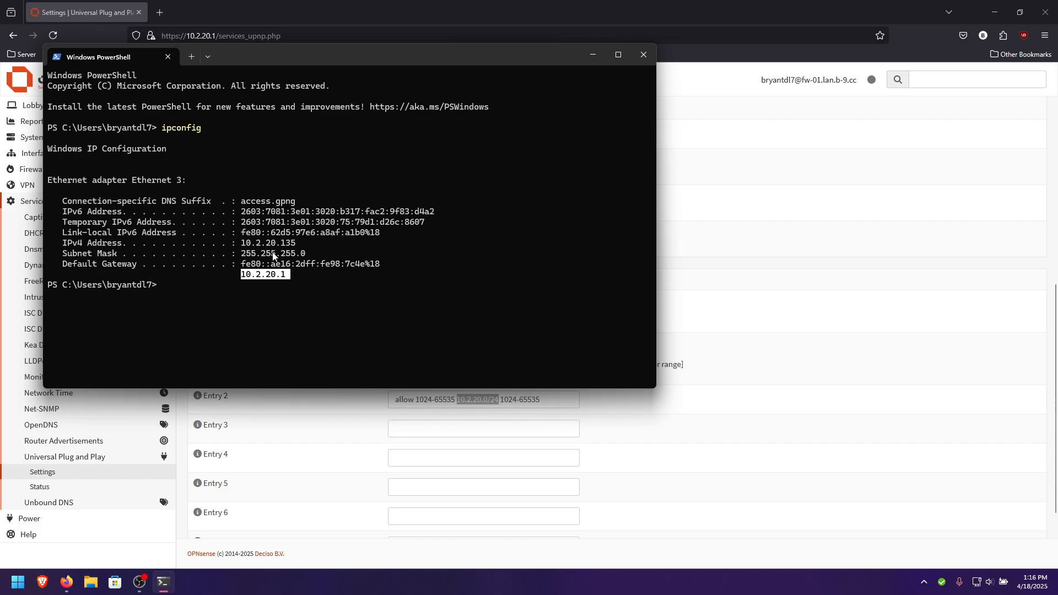
pyautogui.moveTo(241, 253); pyautogui.dragTo(304, 254)
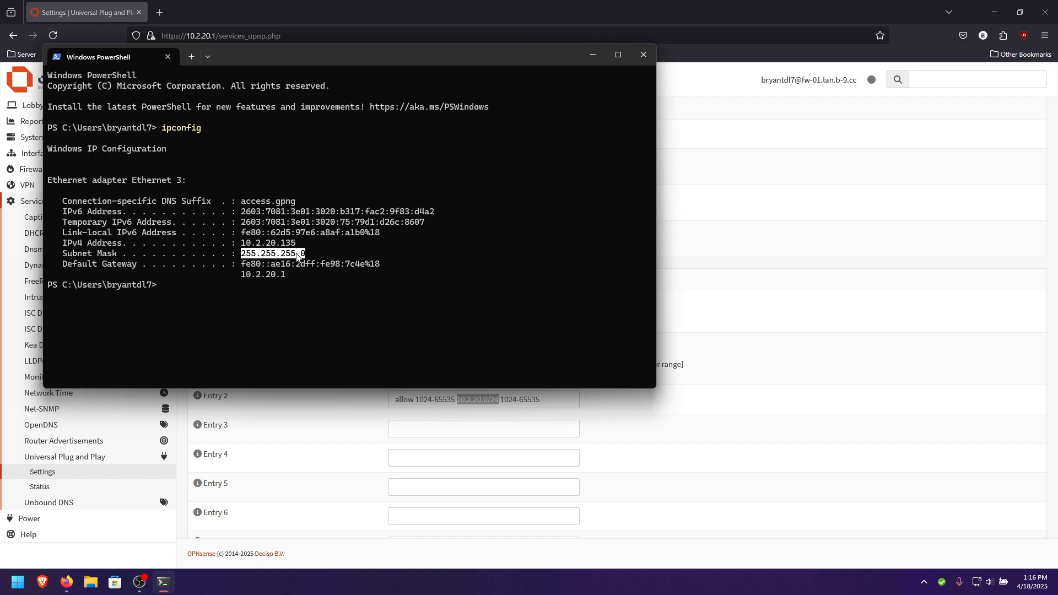
pyautogui.click(362, 394)
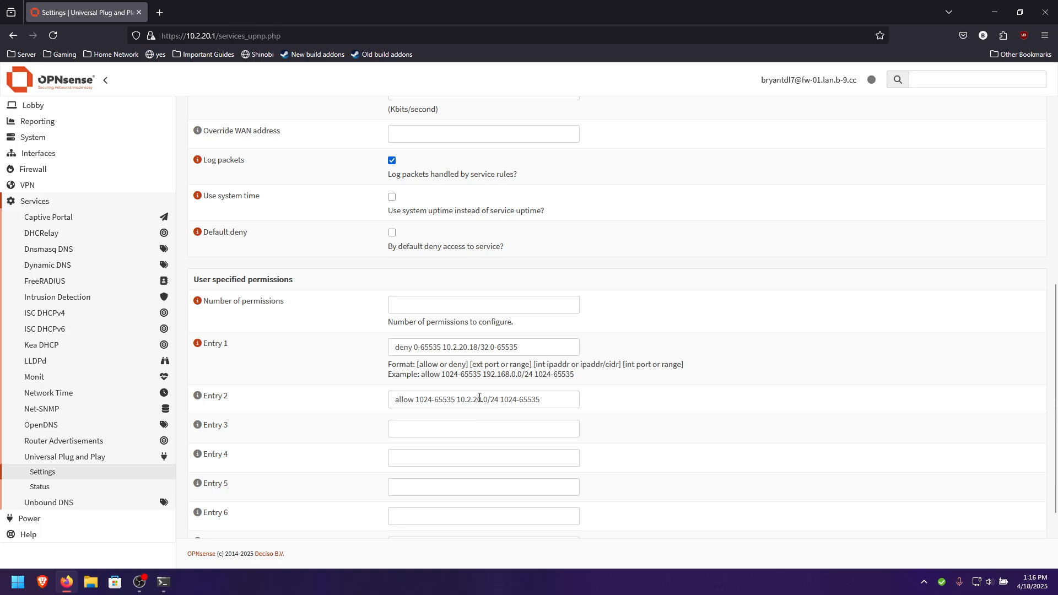
pyautogui.click(163, 583)
pyautogui.moveTo(237, 273); pyautogui.dragTo(271, 274)
pyautogui.click(271, 273)
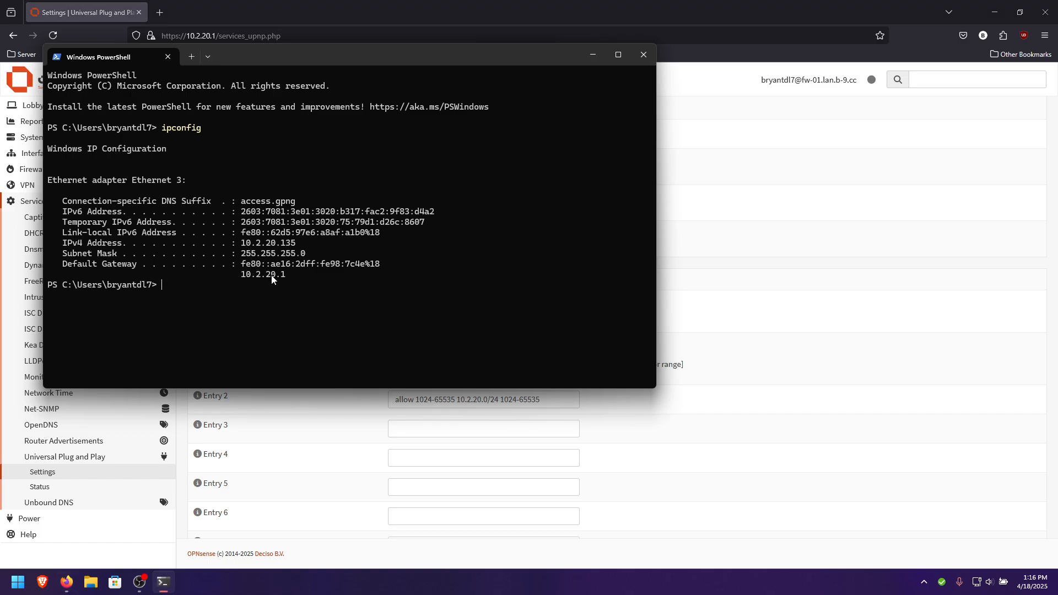
# Switch back to Firefox and re-enter the network in the Entry 2 permission as 10.2.20.0/24.
pyautogui.click(415, 430)
pyautogui.moveTo(457, 399); pyautogui.dragTo(484, 399)
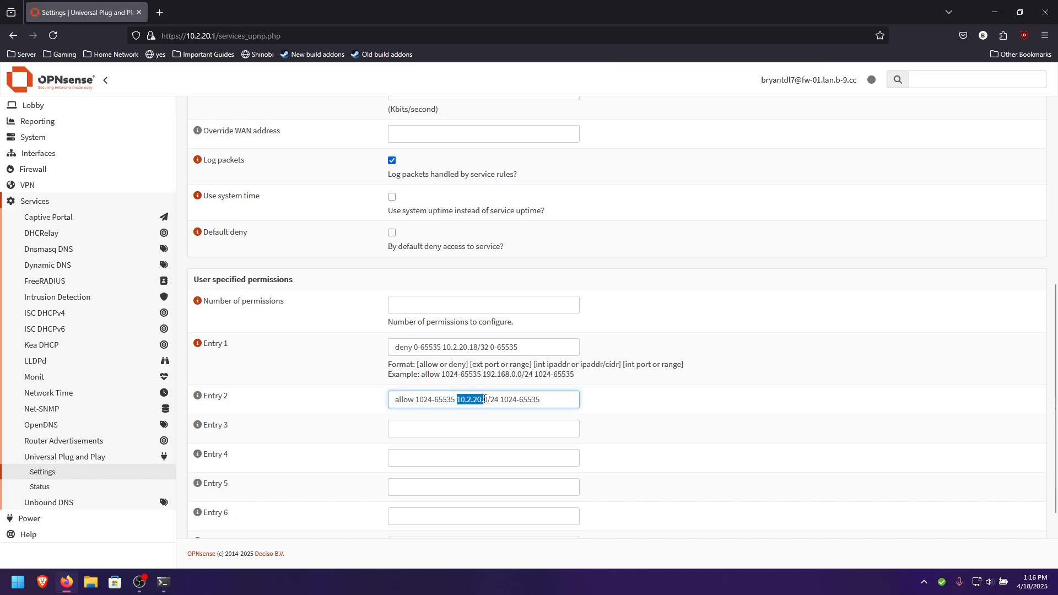
pyautogui.hotkey('ctrl', 'v')
pyautogui.write('.')
pyautogui.moveTo(457, 400); pyautogui.dragTo(499, 401)
pyautogui.click(440, 398)
# Save the Universal Plug and Play settings with the user specified permissions.
pyautogui.scroll(-2, 303, 378)
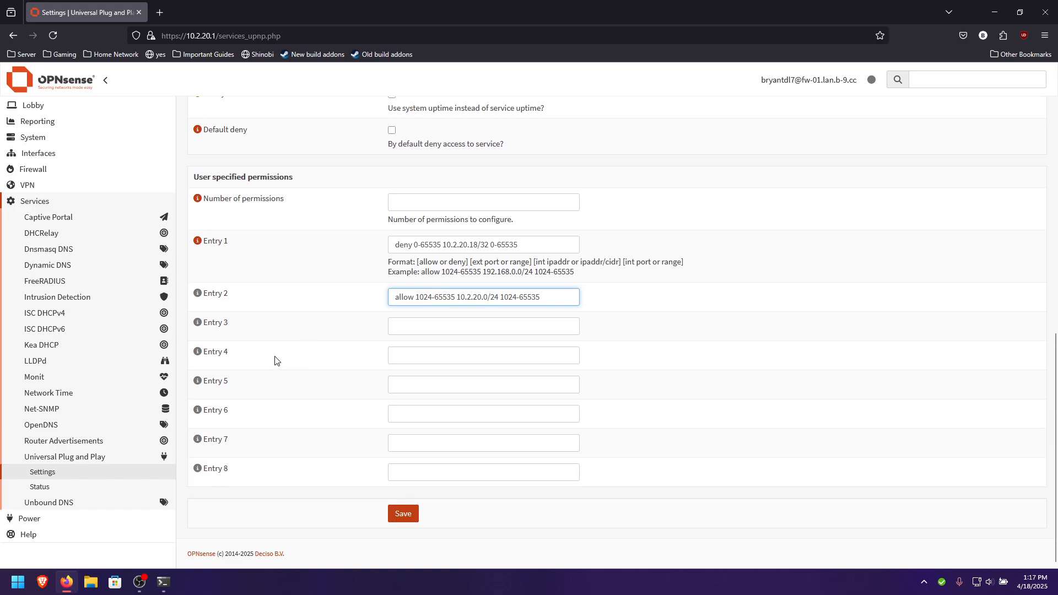
pyautogui.click(400, 518)
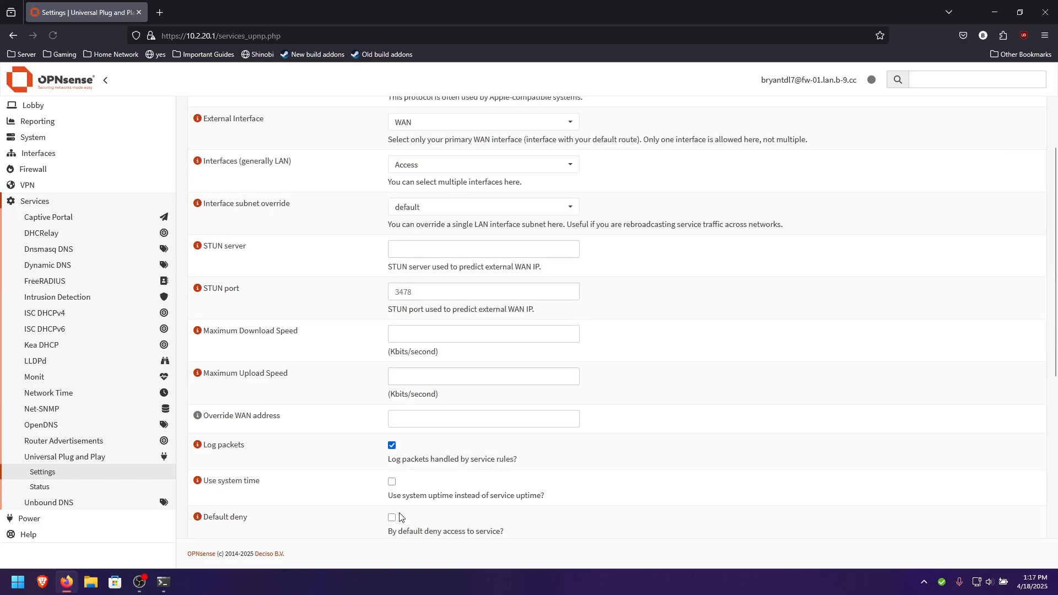
pyautogui.scroll(3, 400, 518)
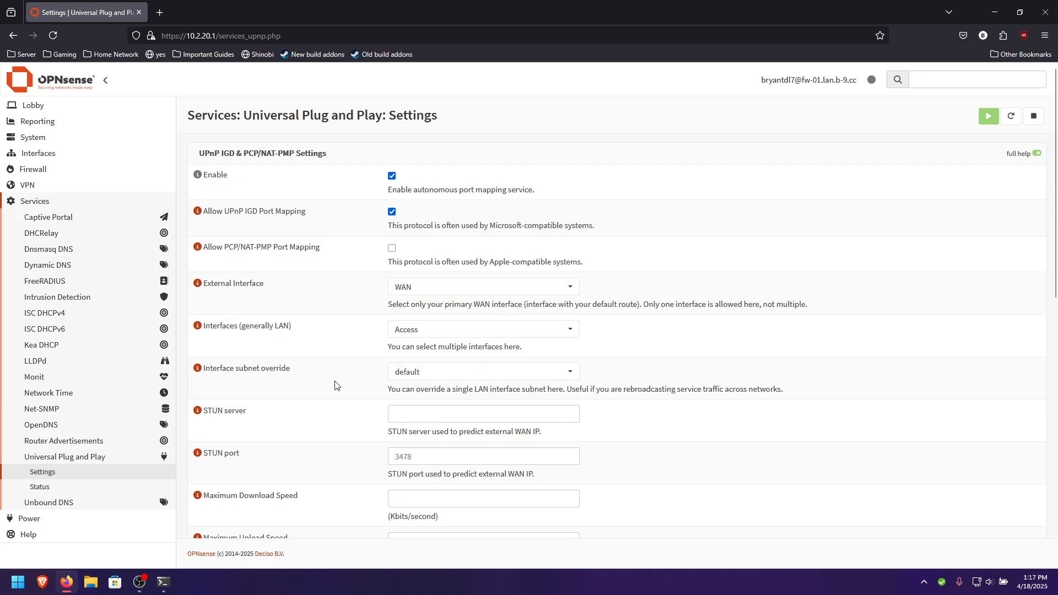
# Check the Universal Plug and Play status page for connected sessions and compare it with the service's settings page.
pyautogui.click(105, 489)
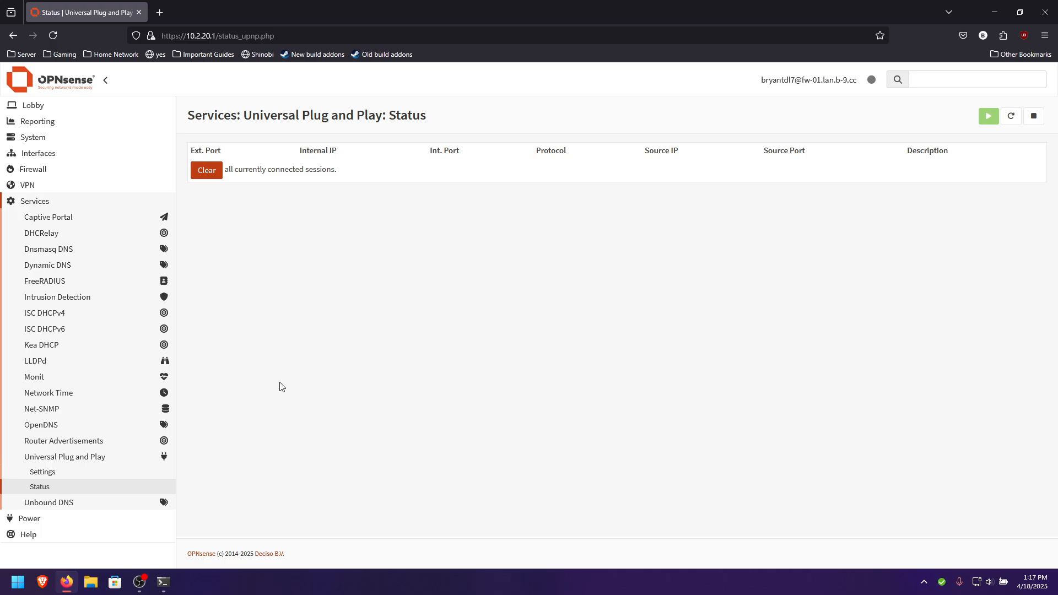
pyautogui.click(59, 471)
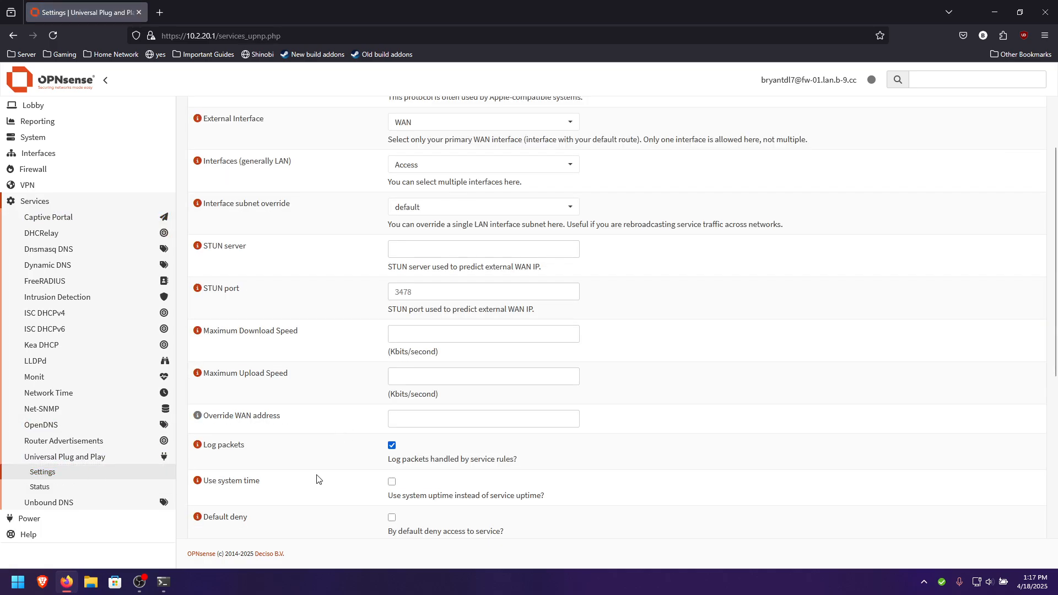
pyautogui.scroll(3, 325, 441)
pyautogui.click(88, 492)
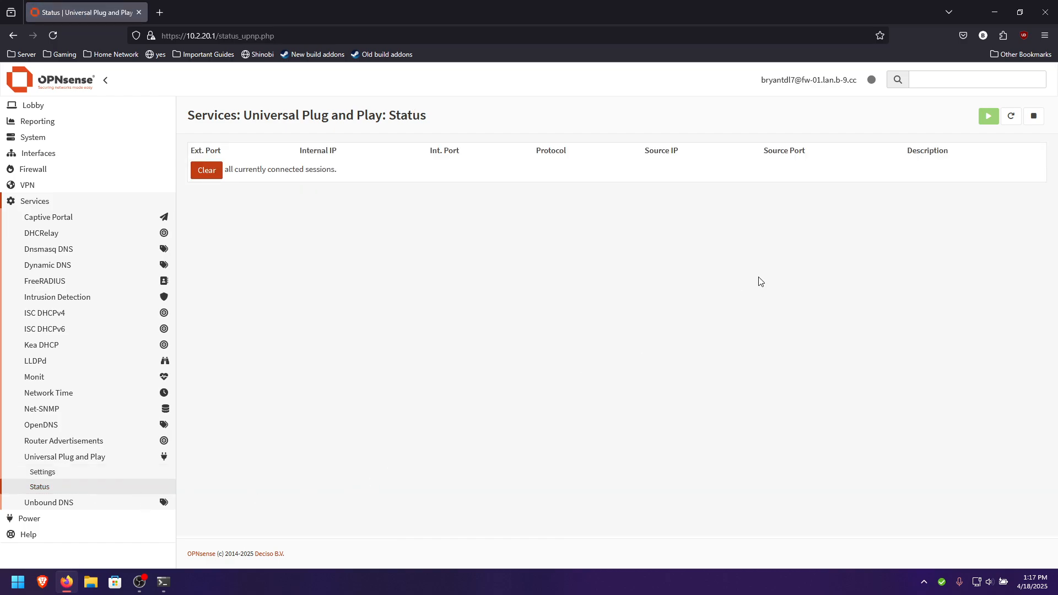
pyautogui.click(57, 473)
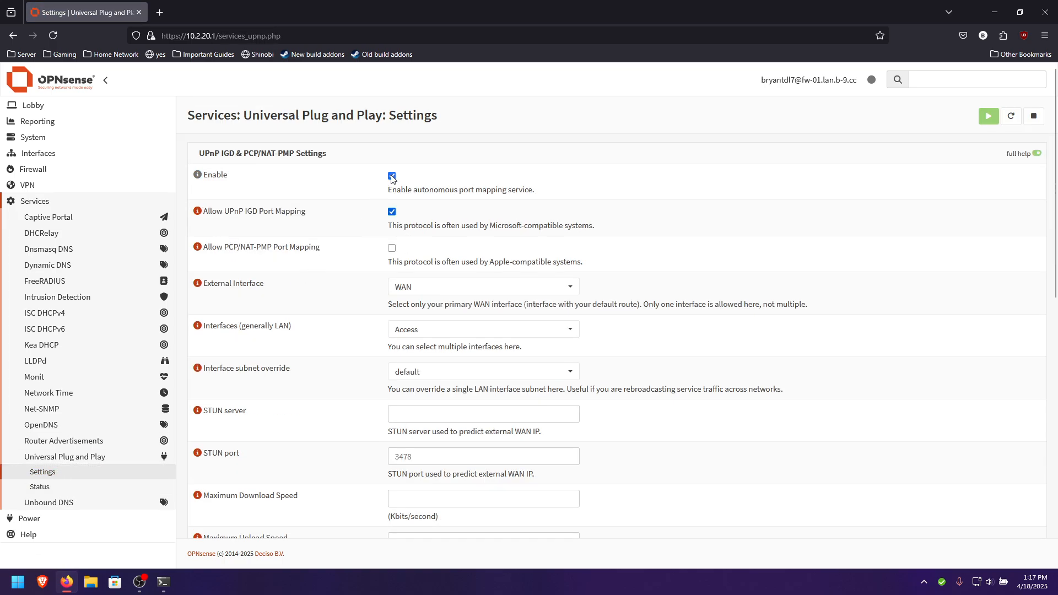
# Stop the Universal Plug and Play service from its status page and start it again.
pyautogui.click(114, 486)
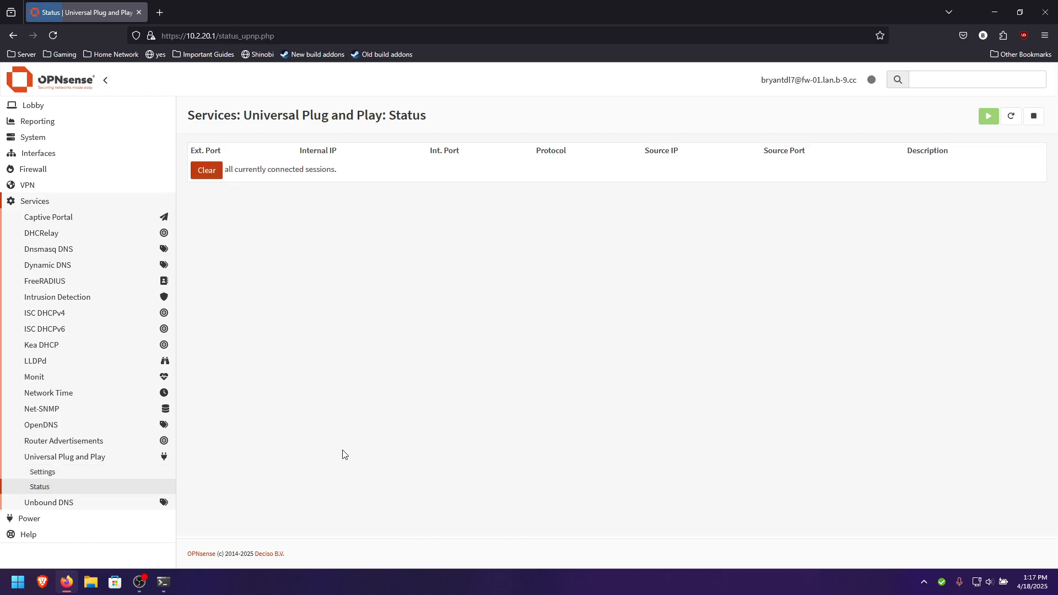
pyautogui.click(1033, 116)
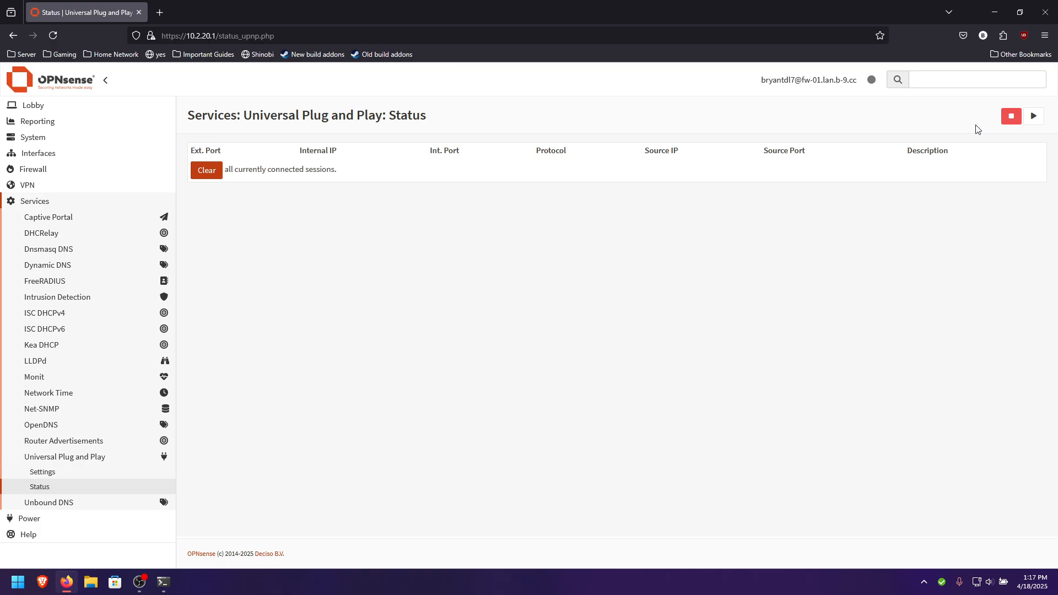
pyautogui.click(1039, 121)
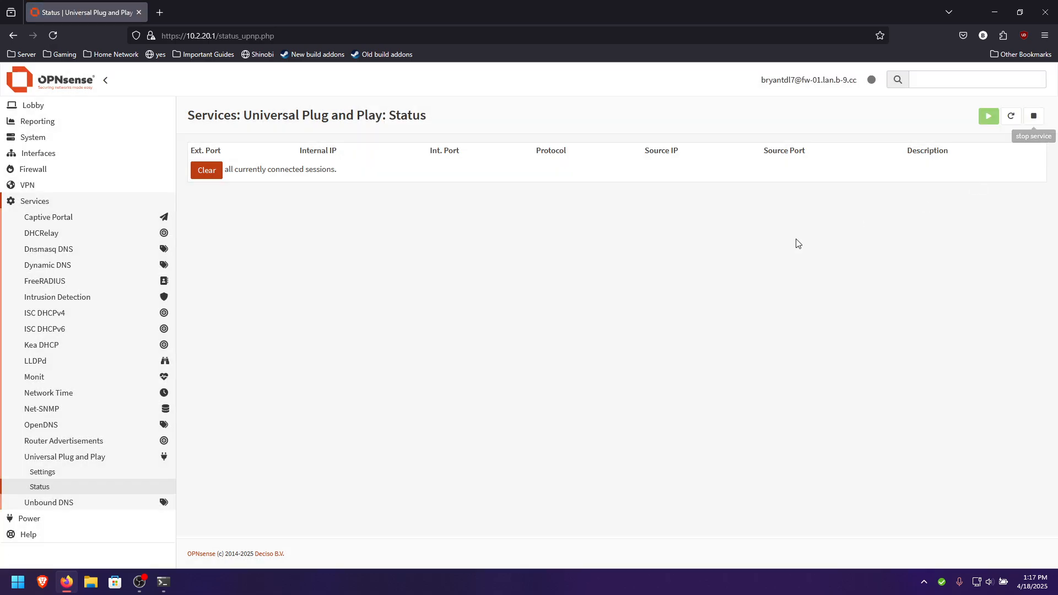